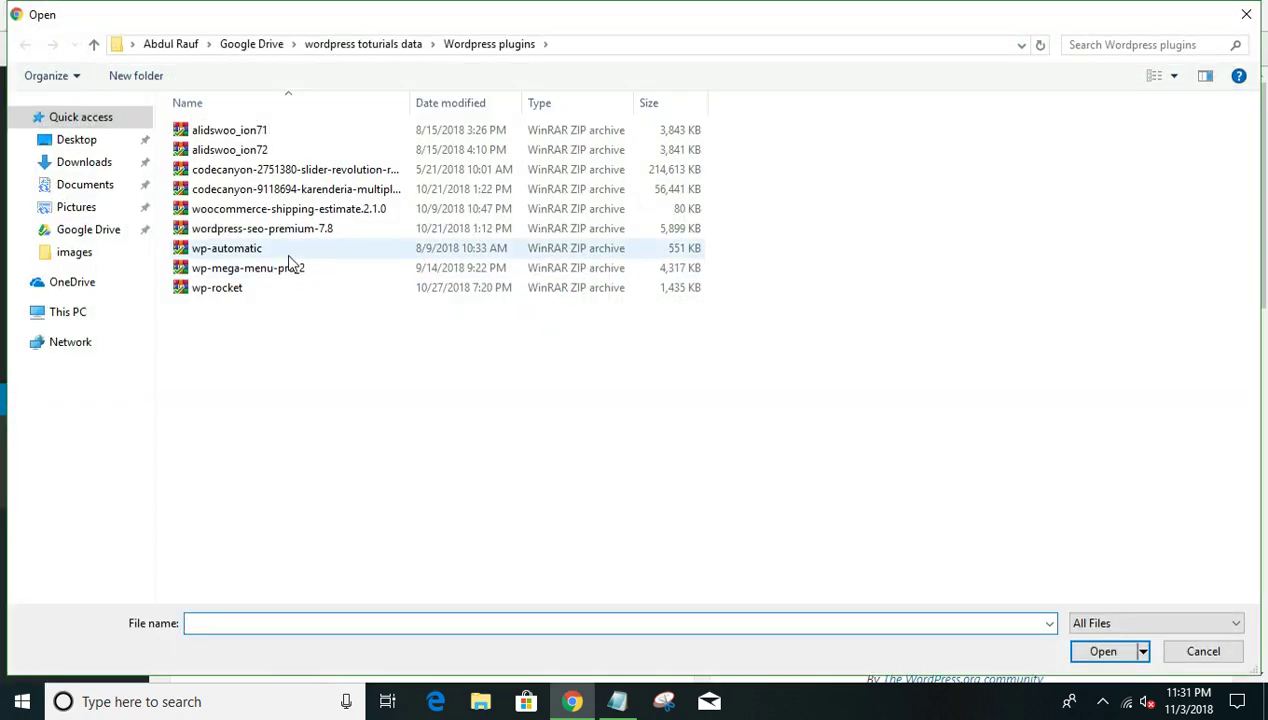
# Upload wp-automatic.zip from the Wordpress plugins folder, install it, and activate the plugin.
pyautogui.click(234, 249)
pyautogui.doubleClick(234, 249)
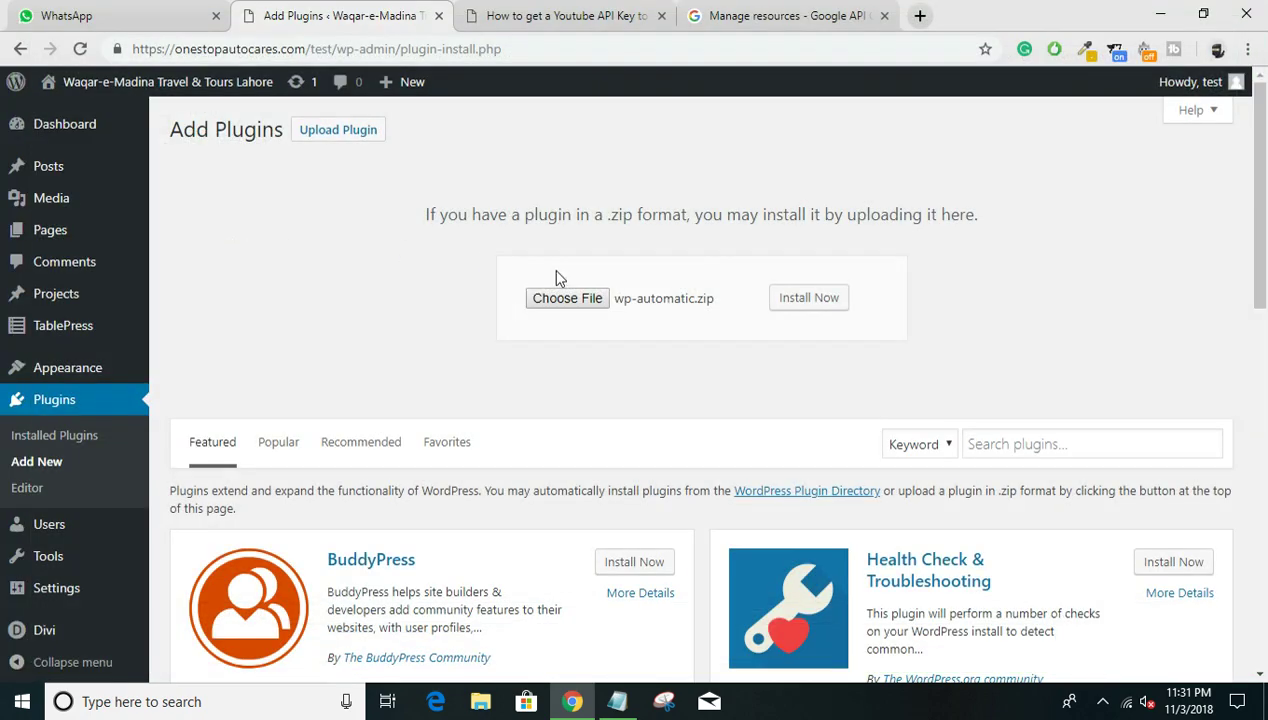
pyautogui.click(783, 297)
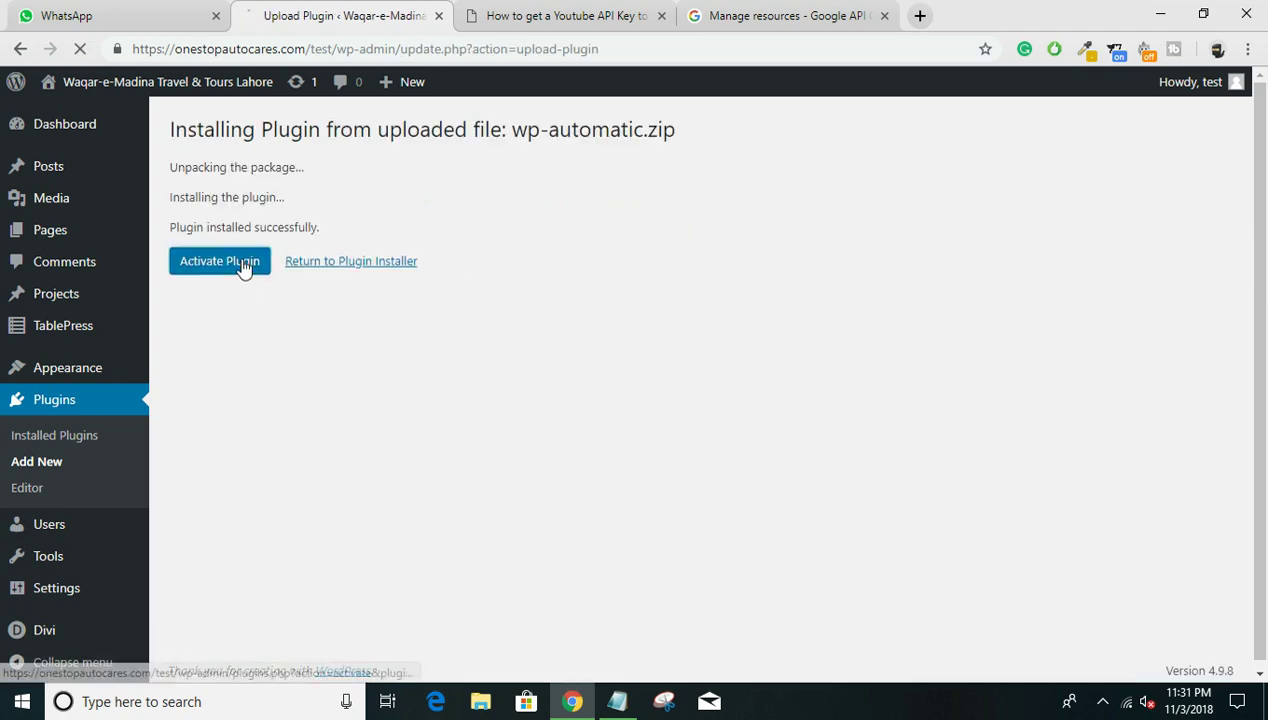
pyautogui.click(243, 264)
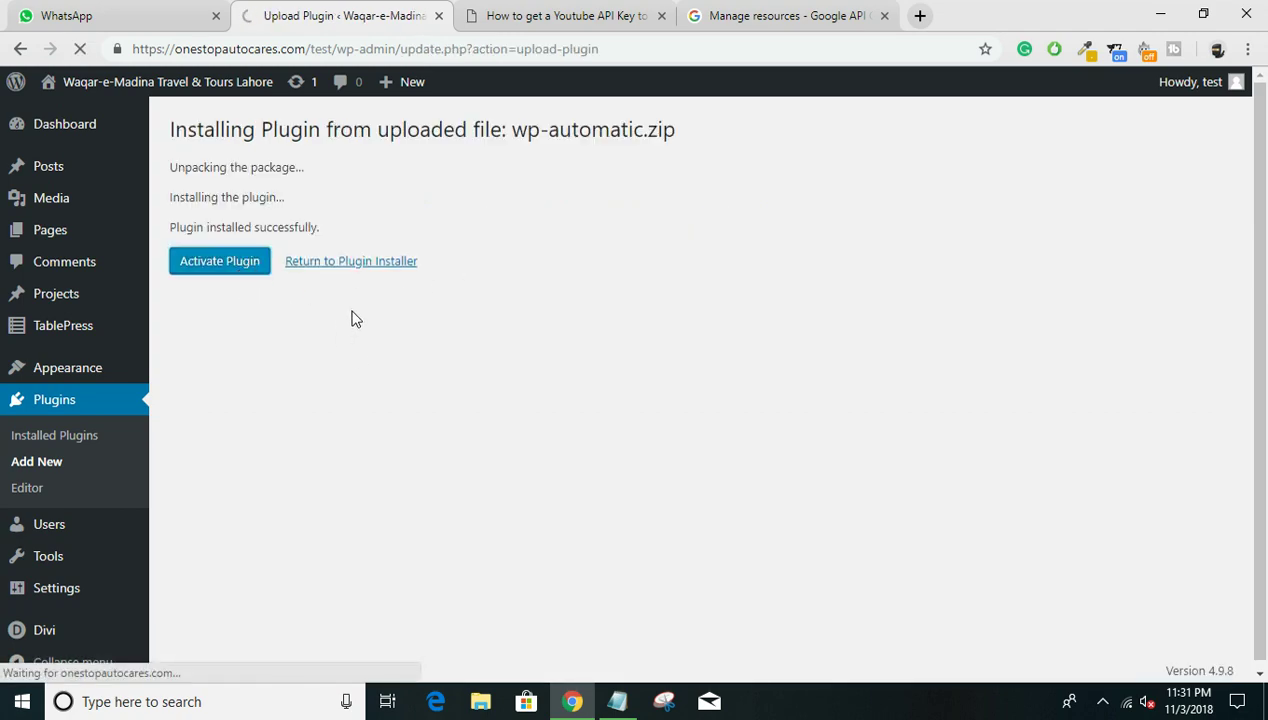
pyautogui.scroll(-2, 354, 303)
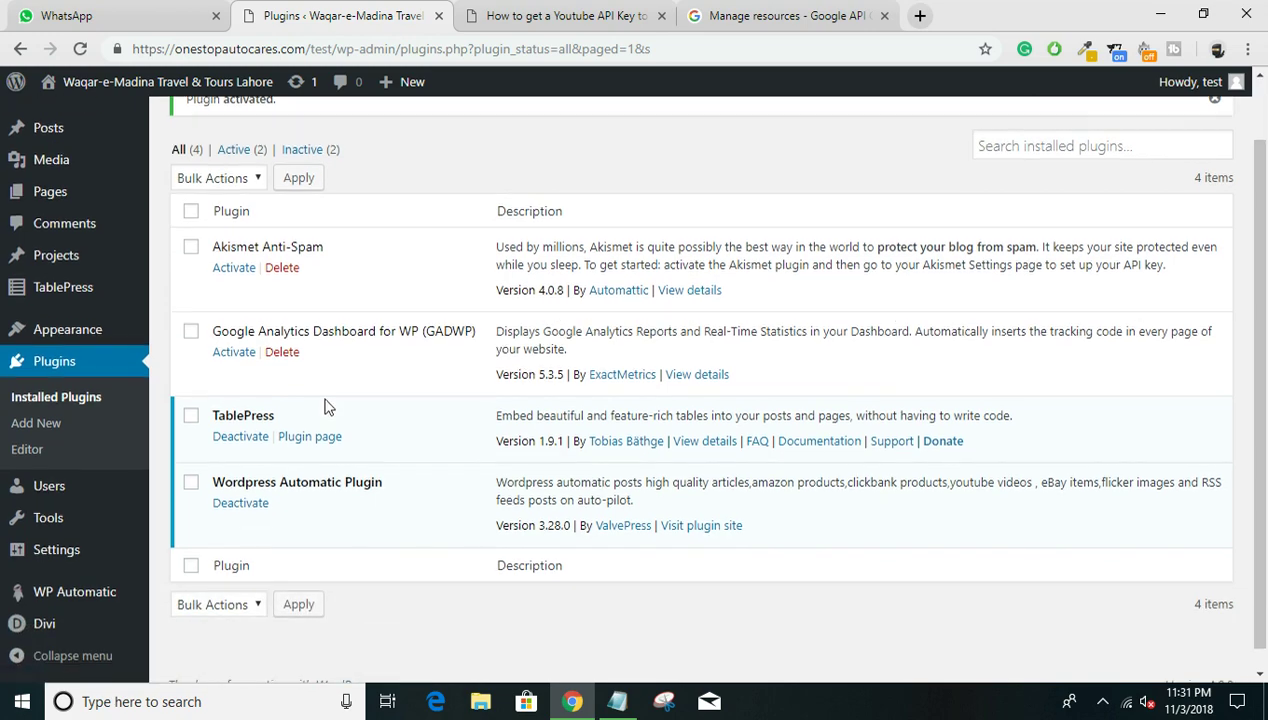
# Open the WP Automatic general settings at the Youtube settings section.
pyautogui.moveTo(72, 594)
pyautogui.click(192, 561)
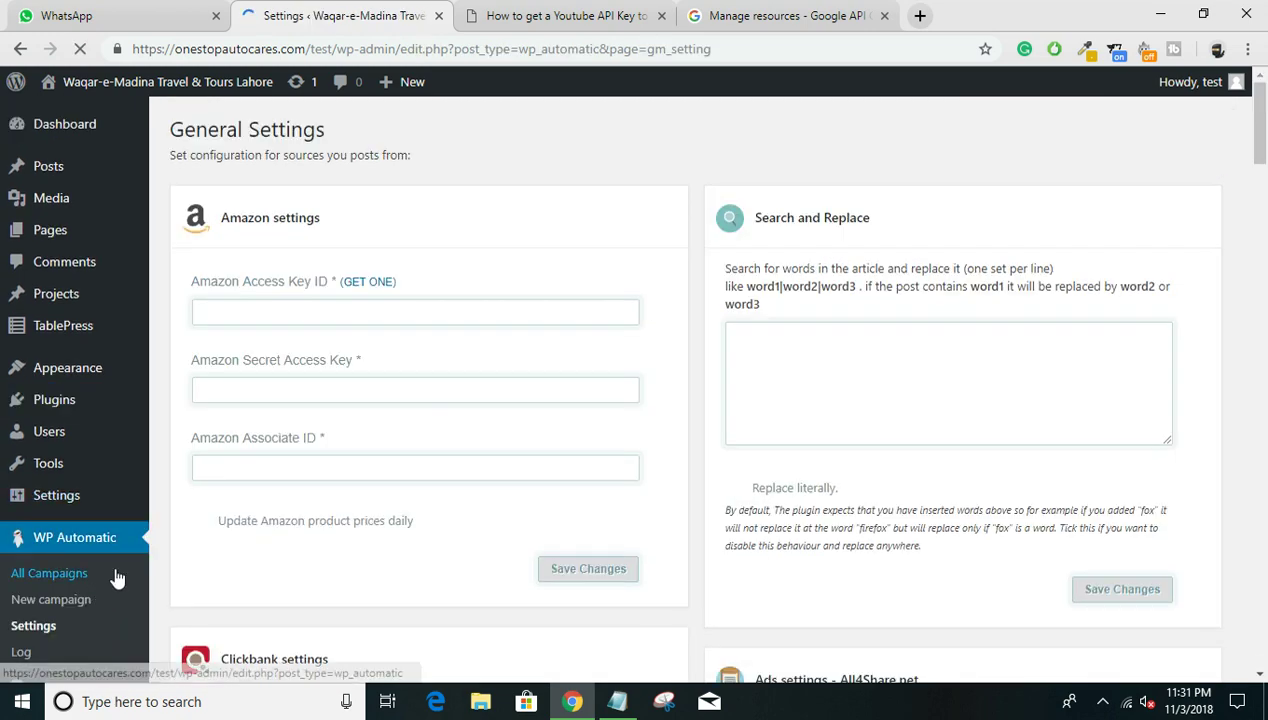
pyautogui.scroll(-15, 392, 461)
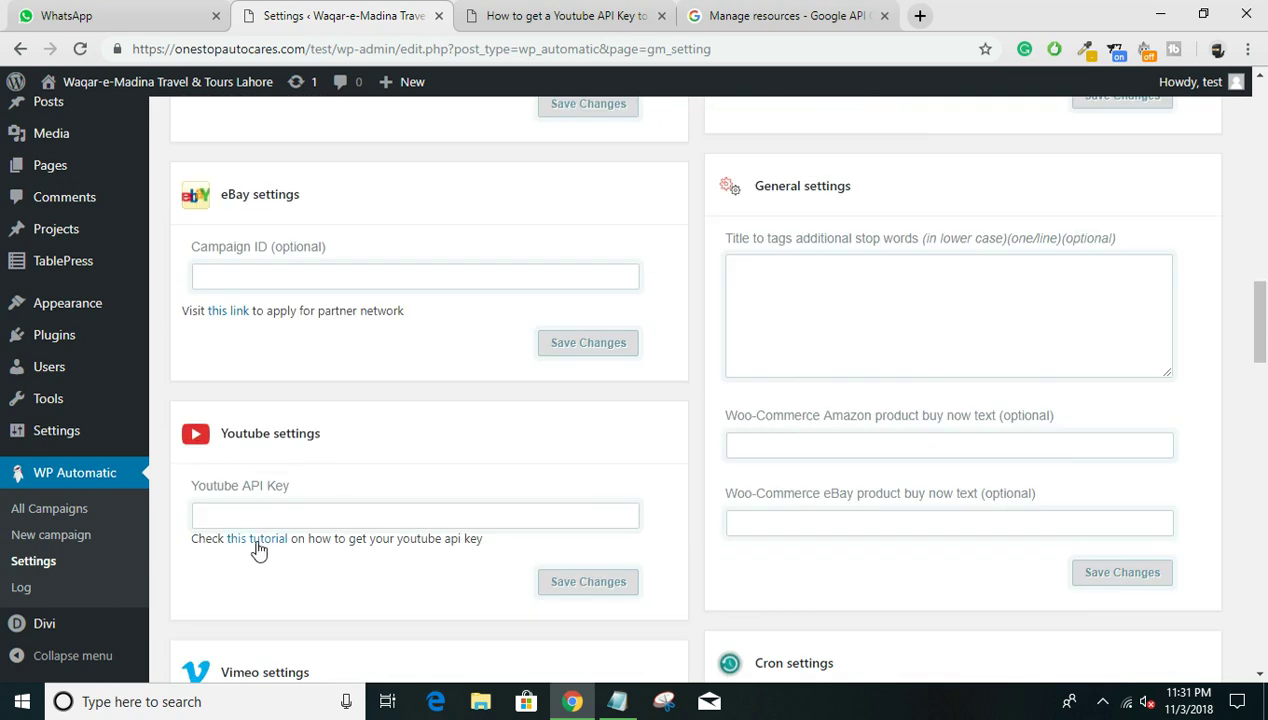
# Read through the valvepress.com tutorial on getting a Youtube API key.
pyautogui.click(530, 25)
pyautogui.scroll(-15, 398, 535)
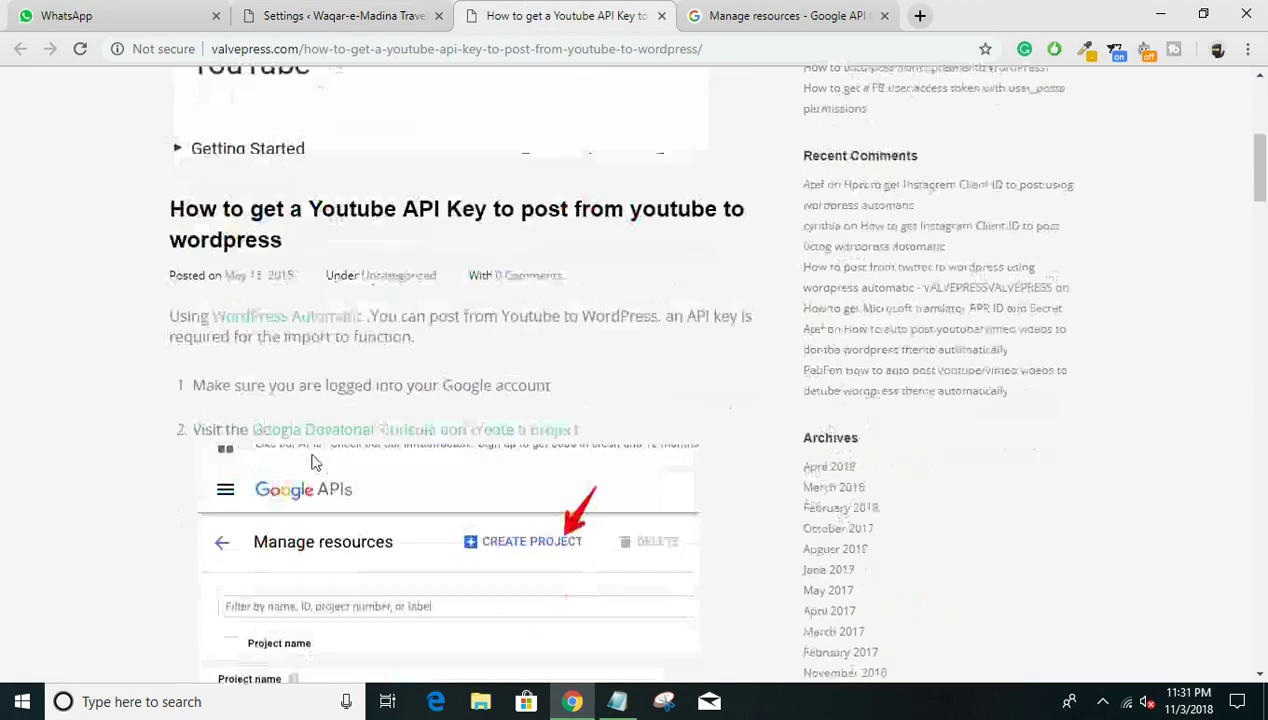
pyautogui.scroll(-20, 275, 435)
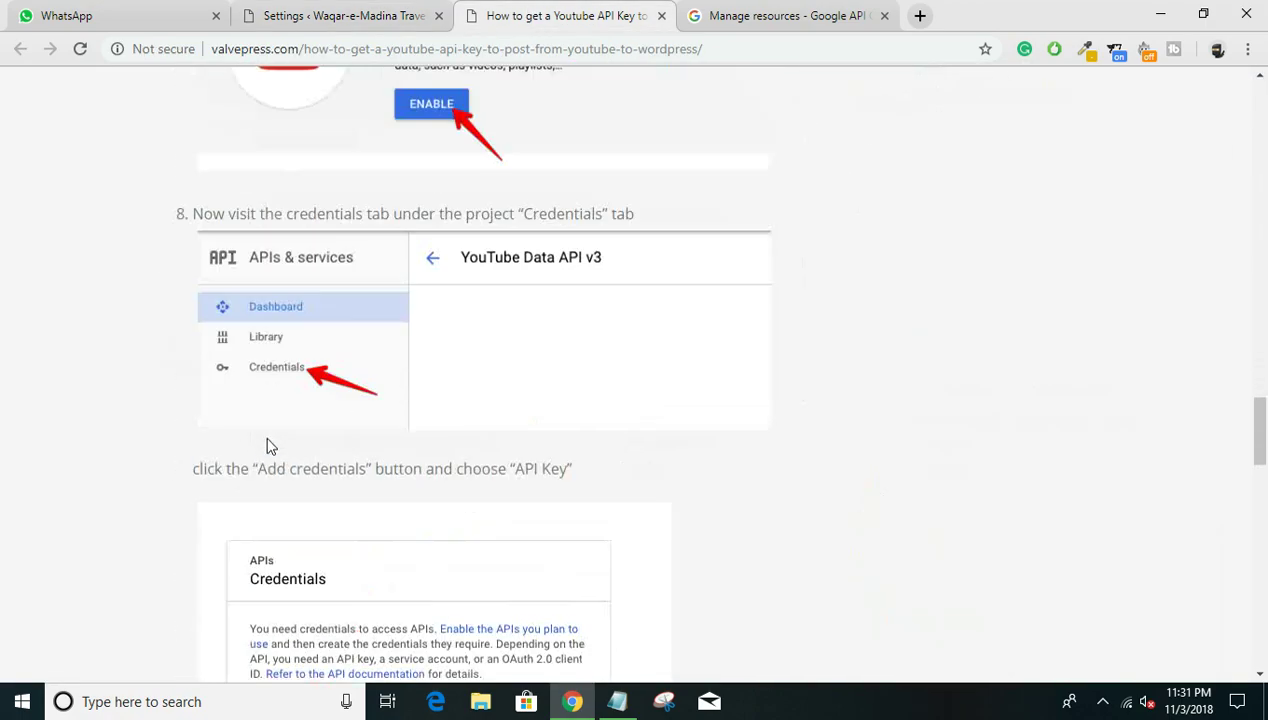
pyautogui.scroll(20, 267, 458)
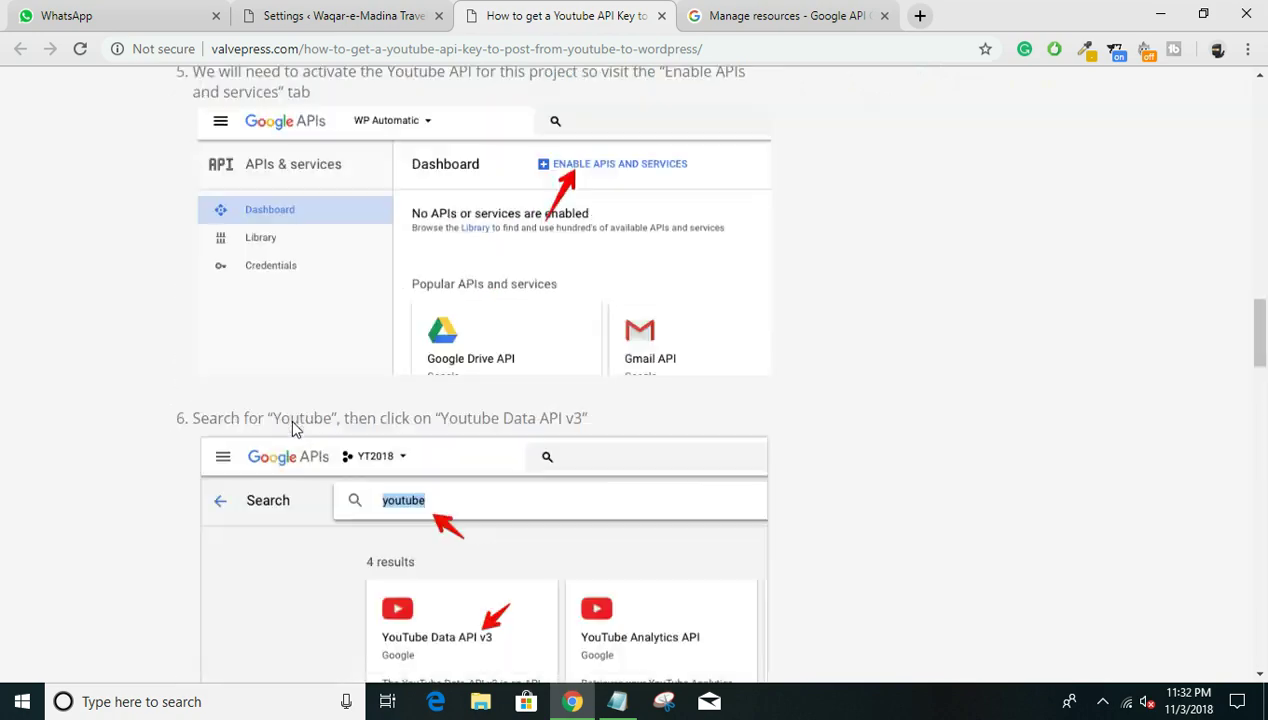
# Create a Google API Console project named Madina Travel and open it from the creation notification.
pyautogui.click(750, 14)
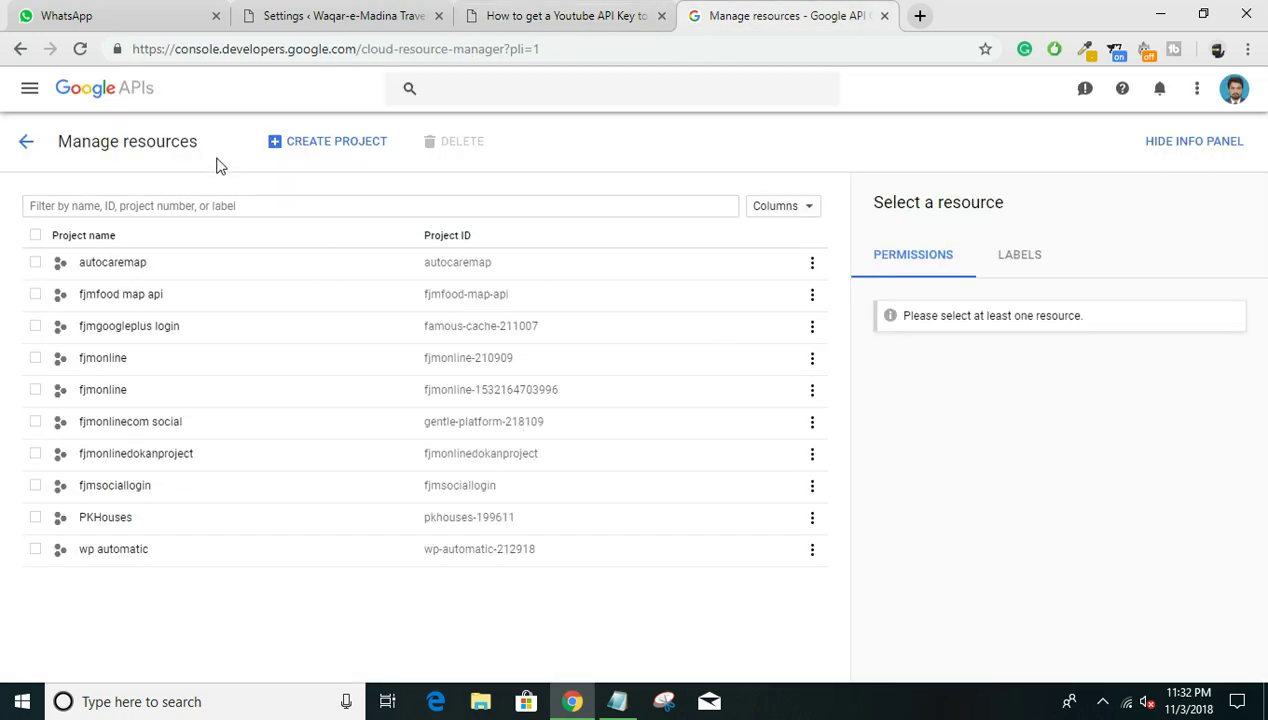
pyautogui.click(347, 146)
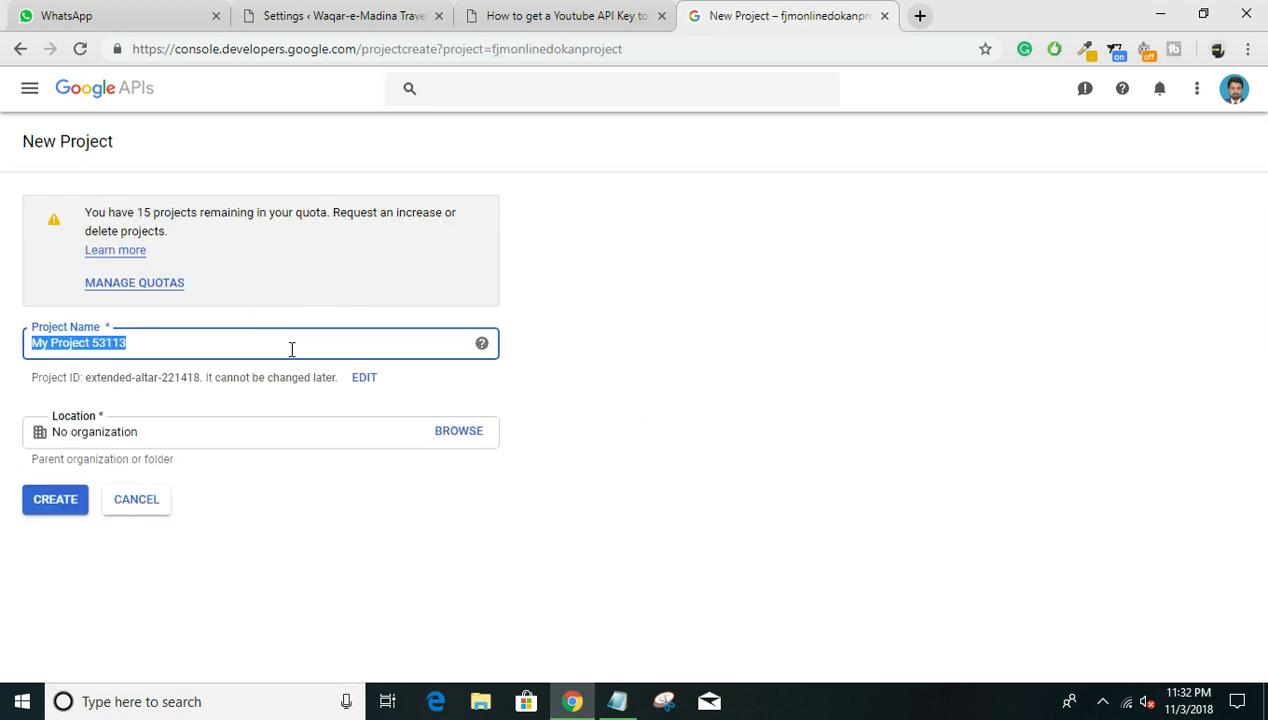
pyautogui.write('Madina Travel')
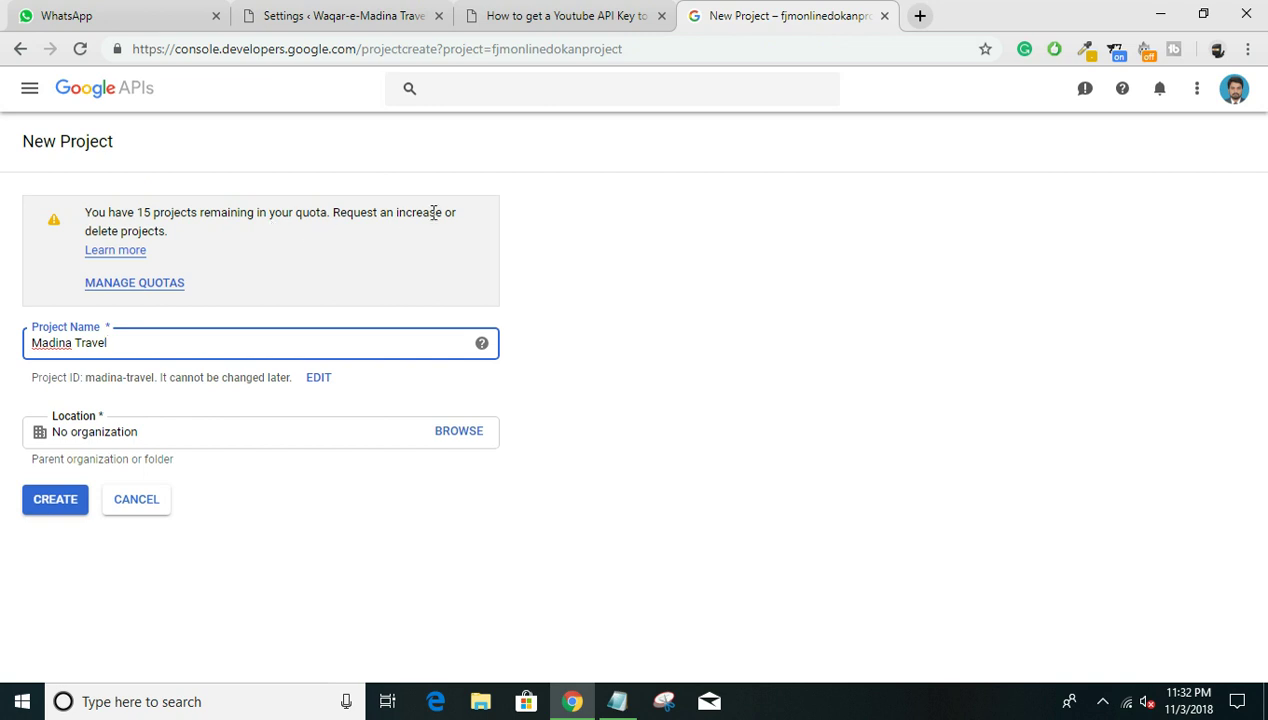
pyautogui.click(45, 499)
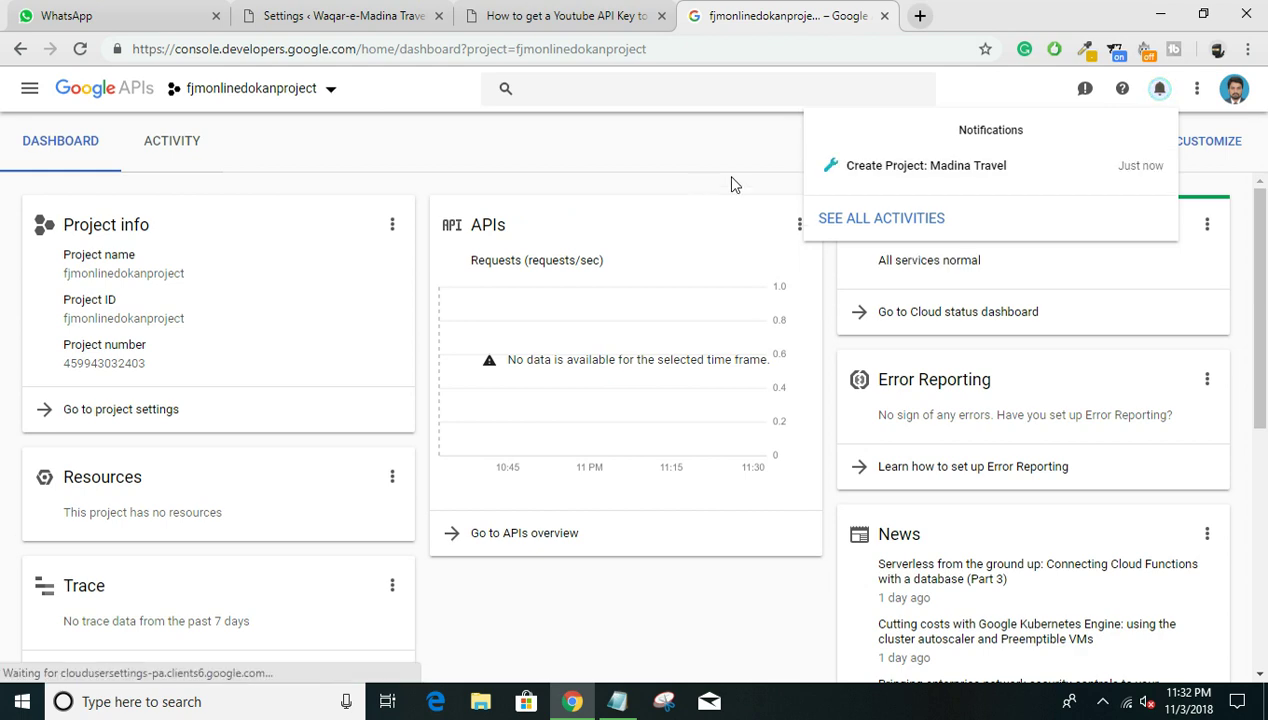
pyautogui.click(818, 178)
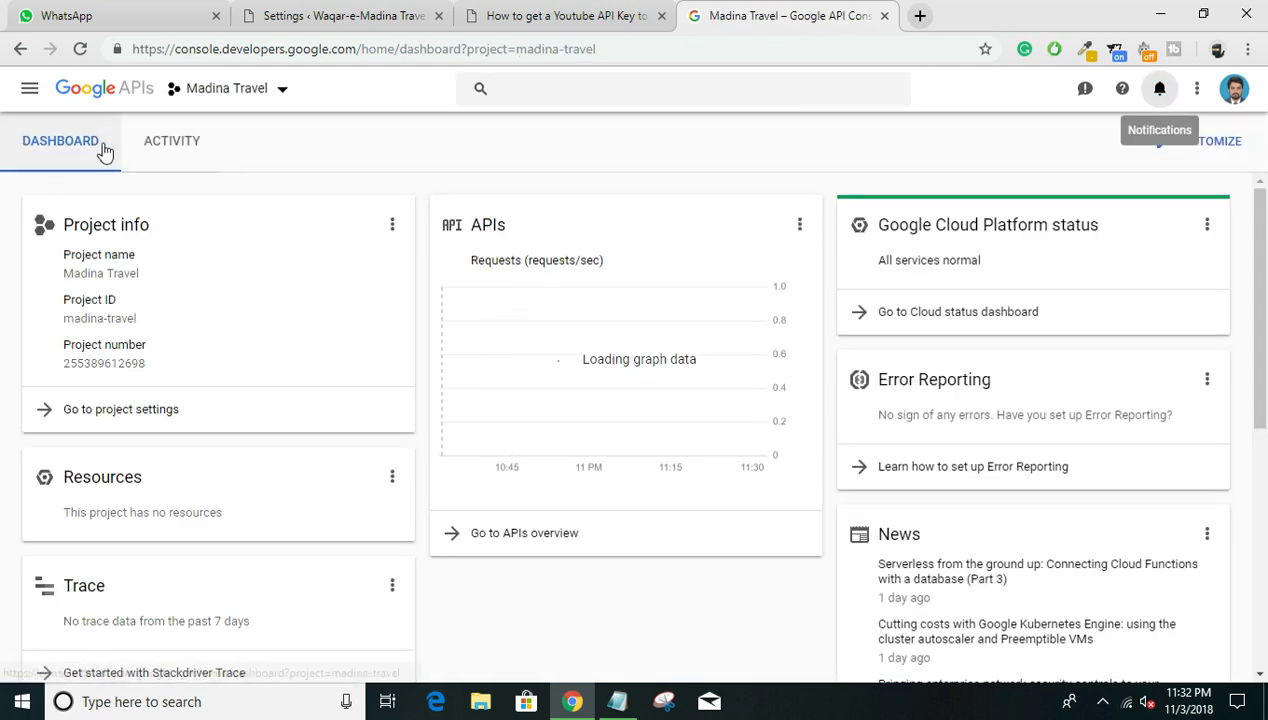
# Look over the project selection list, the Madina Travel activity page and the dashboard's APIs card options.
pyautogui.click(229, 90)
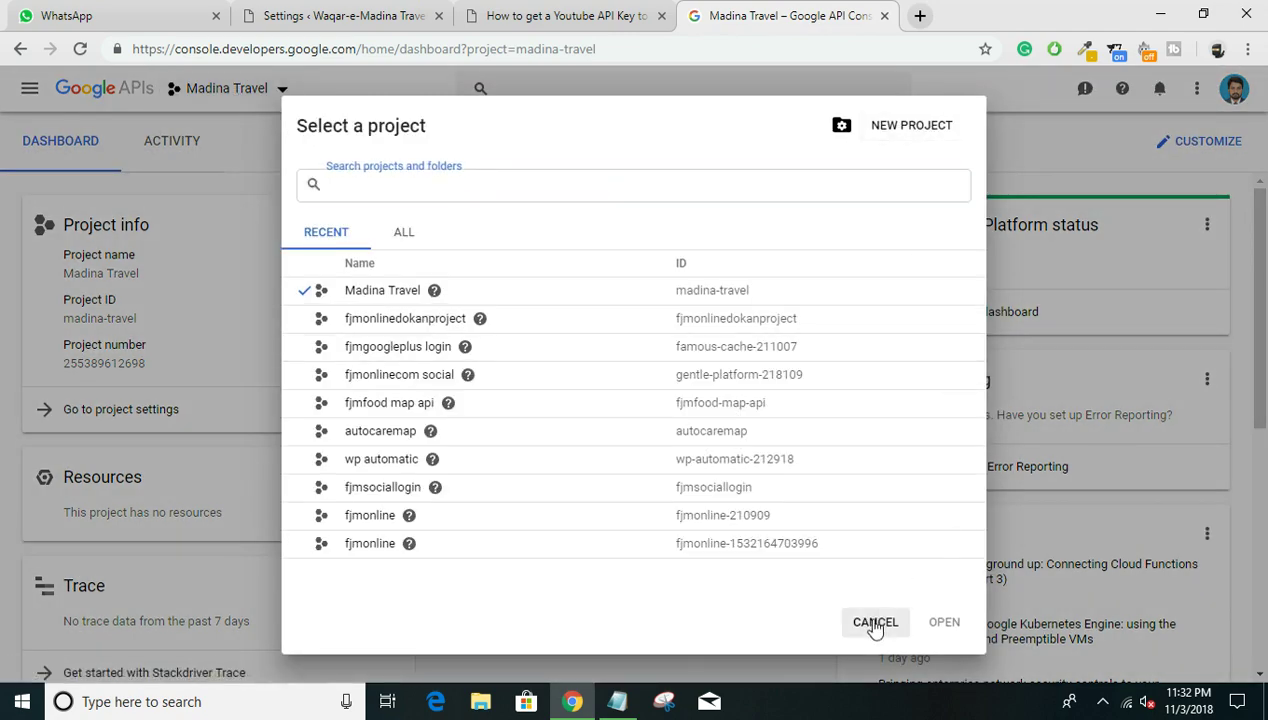
pyautogui.click(875, 623)
pyautogui.scroll(-1, 150, 300)
pyautogui.click(160, 145)
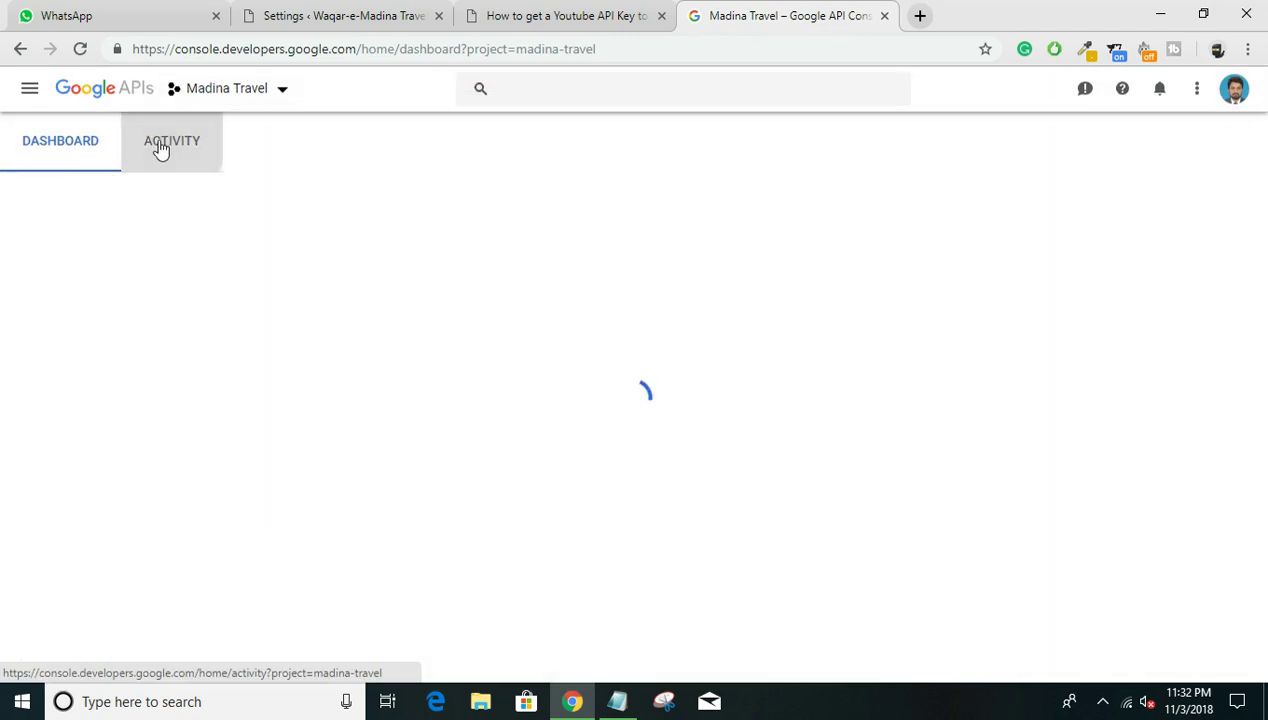
pyautogui.click(65, 161)
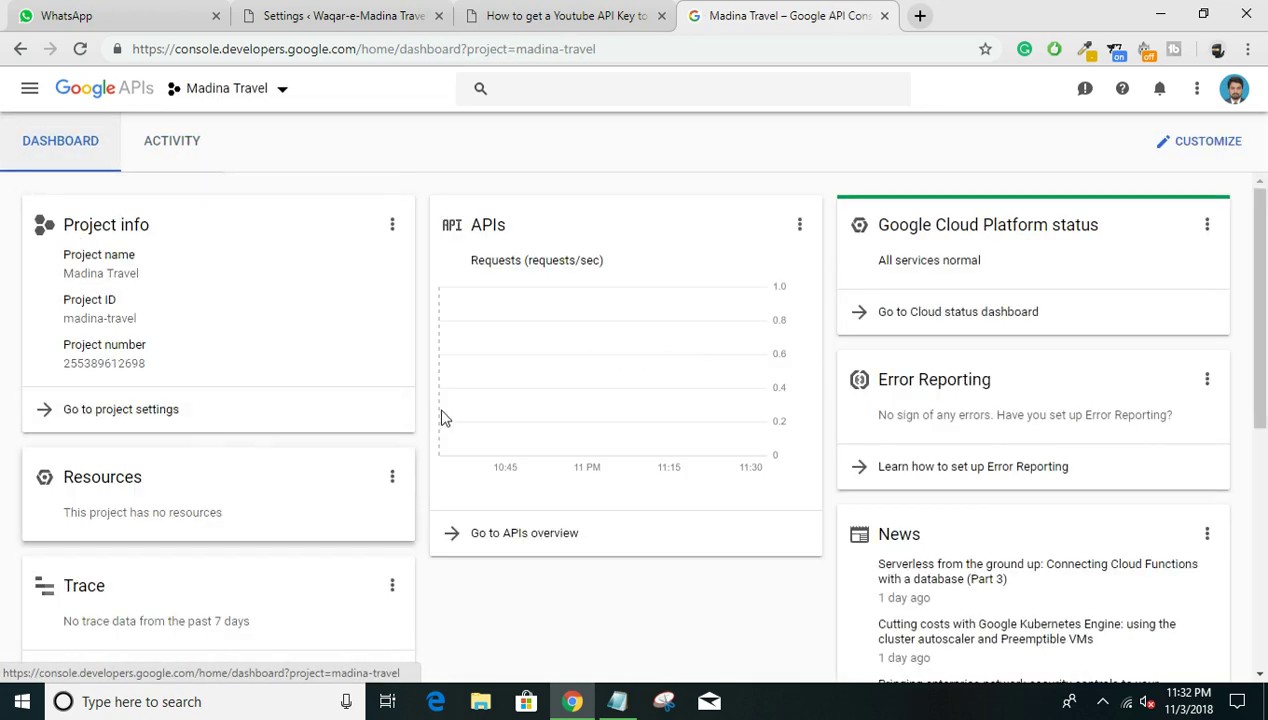
pyautogui.scroll(-1, 575, 356)
pyautogui.scroll(1, 555, 297)
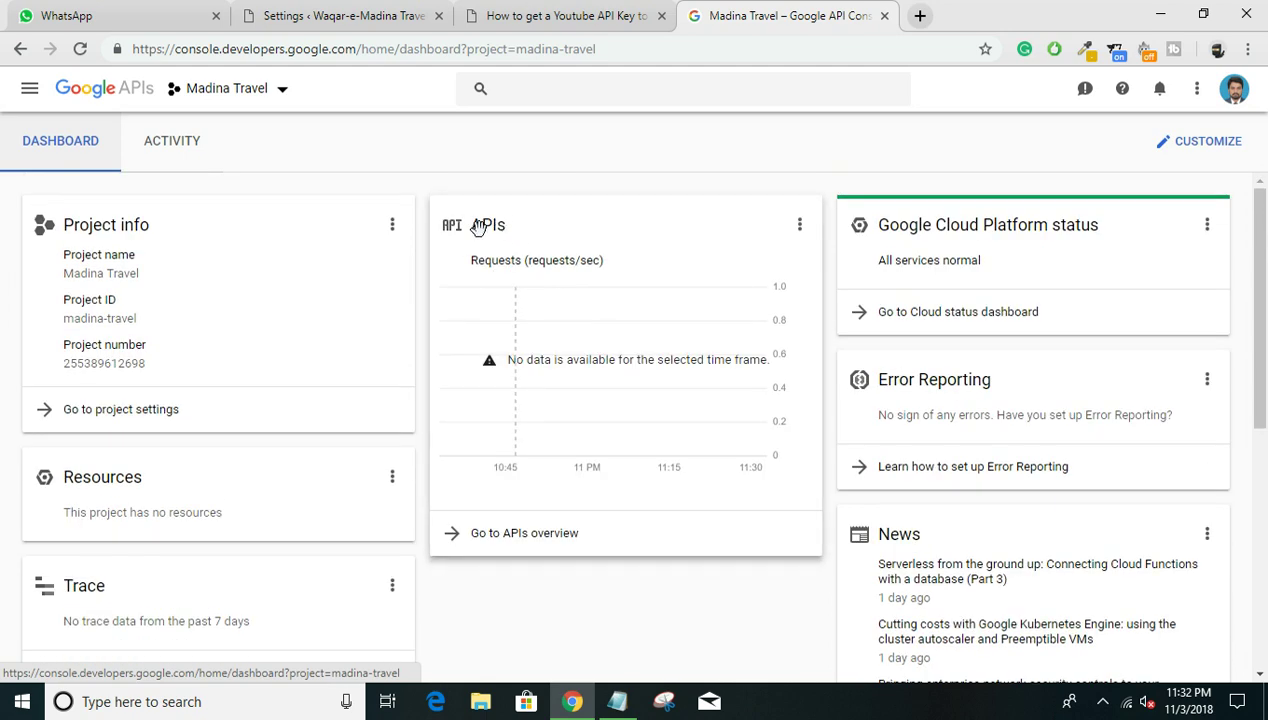
pyautogui.click(800, 224)
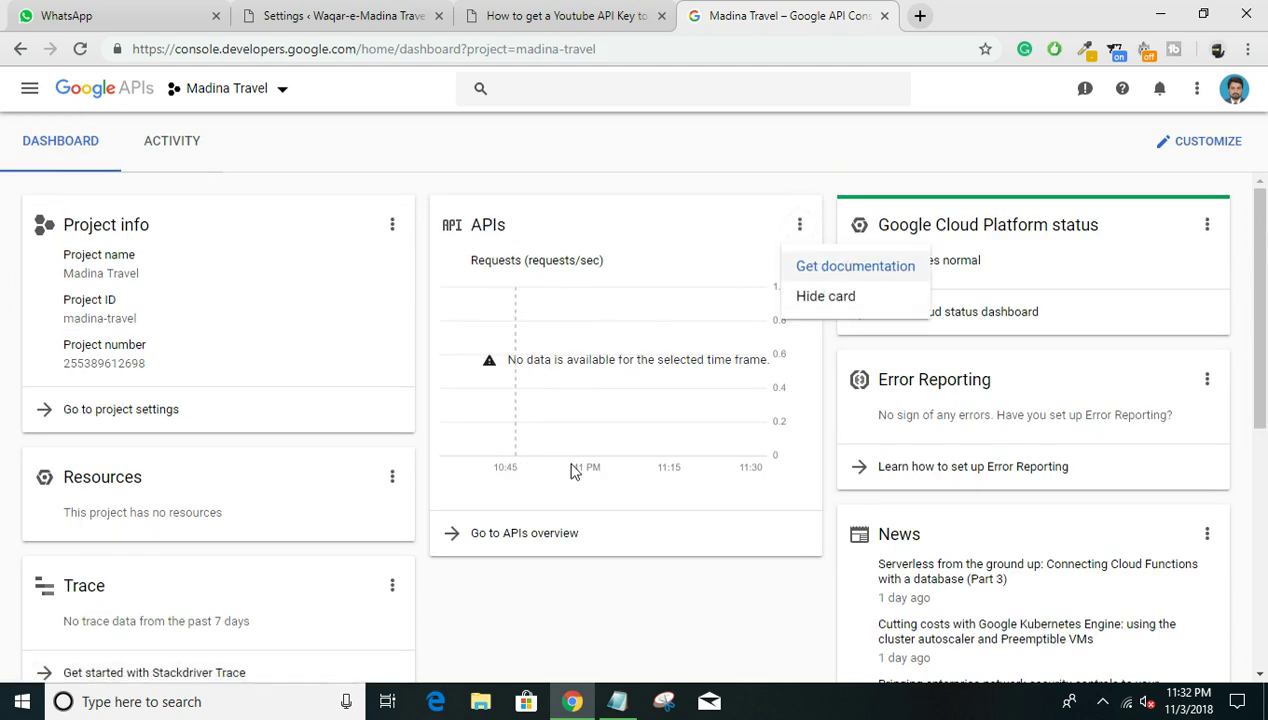
# Go to the Madina Travel project's APIs overview and open the API Library for enabling APIs and services.
pyautogui.click(524, 532)
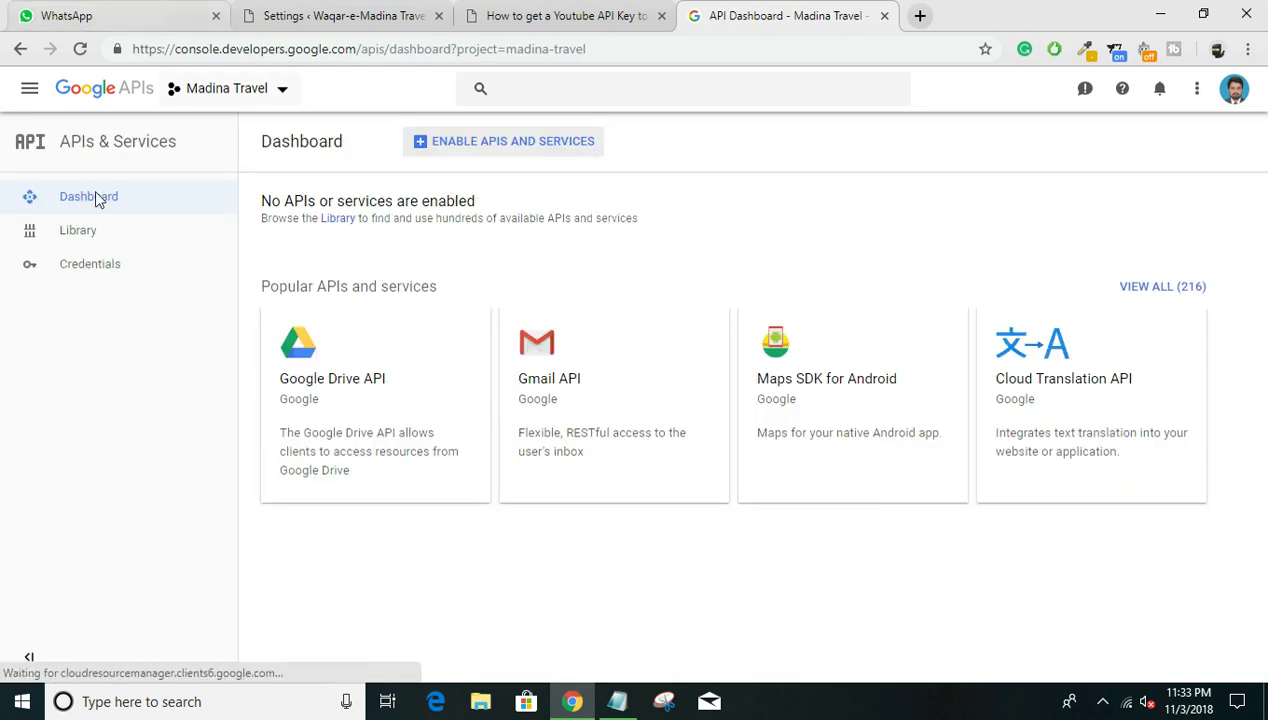
pyautogui.click(20, 49)
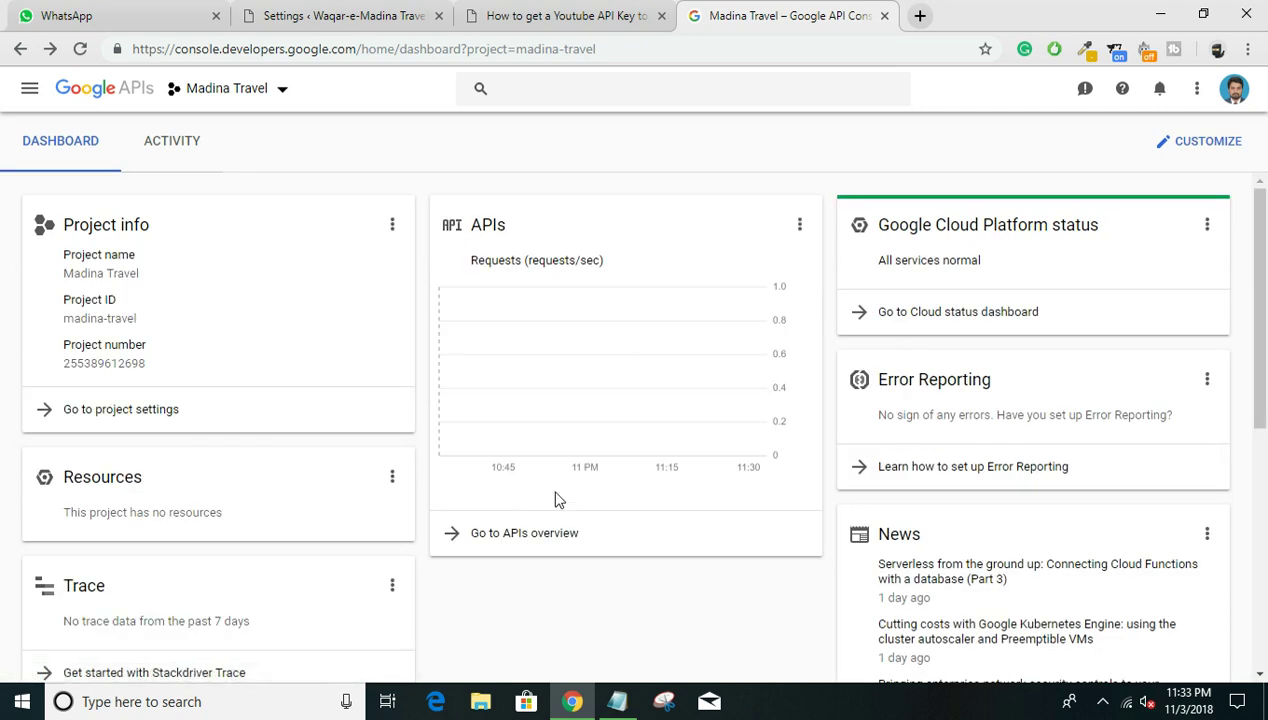
pyautogui.click(525, 545)
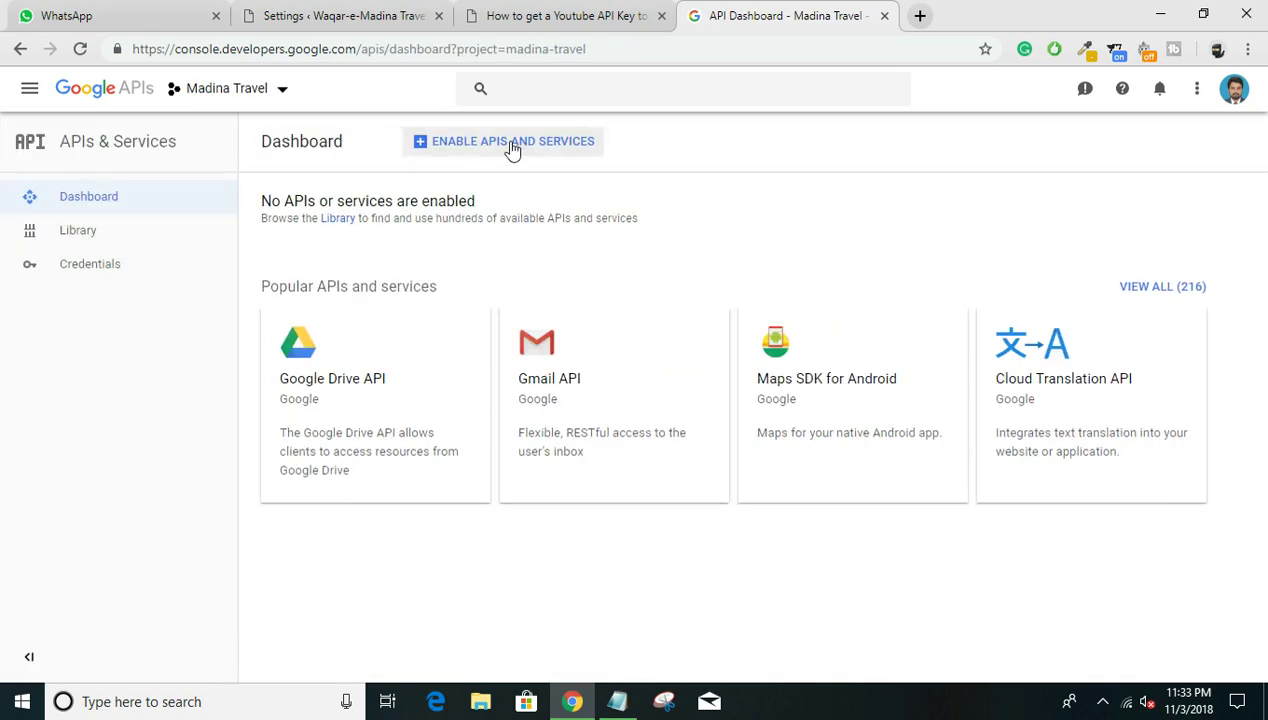
pyautogui.click(512, 145)
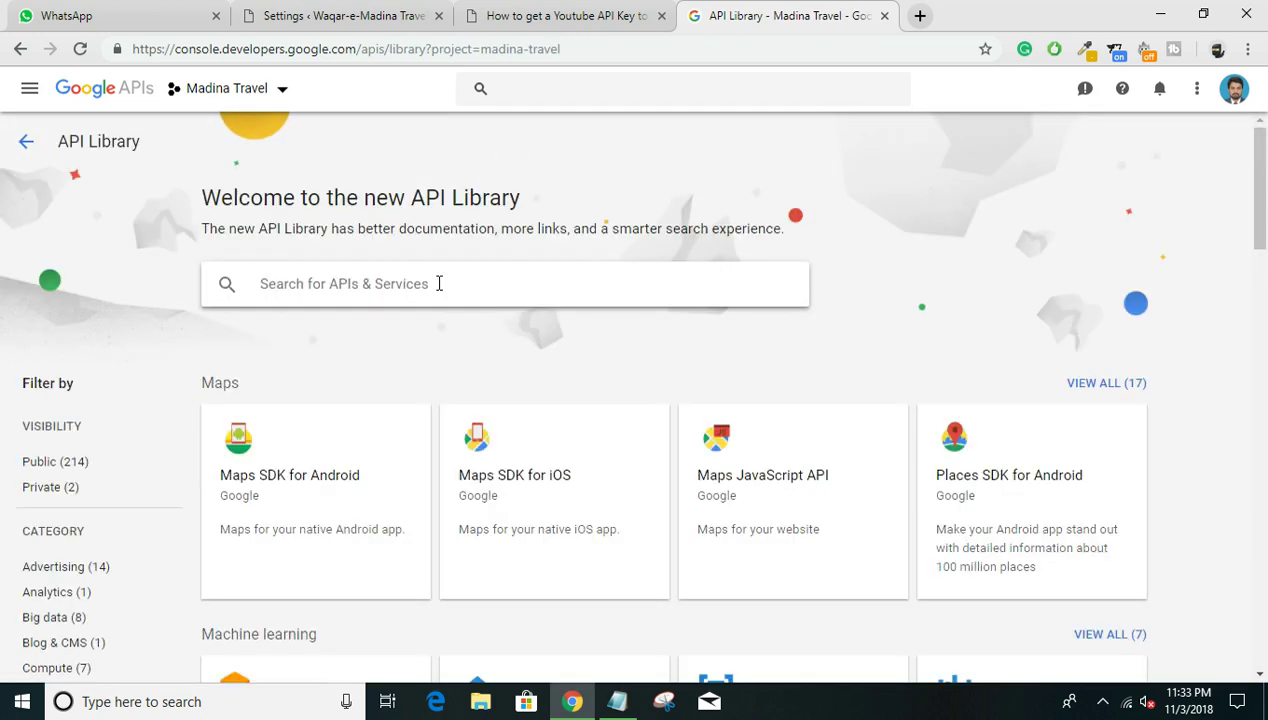
# Search the API Library for "youtube" and enable YouTube Data API v3 for the project.
pyautogui.write('yo')
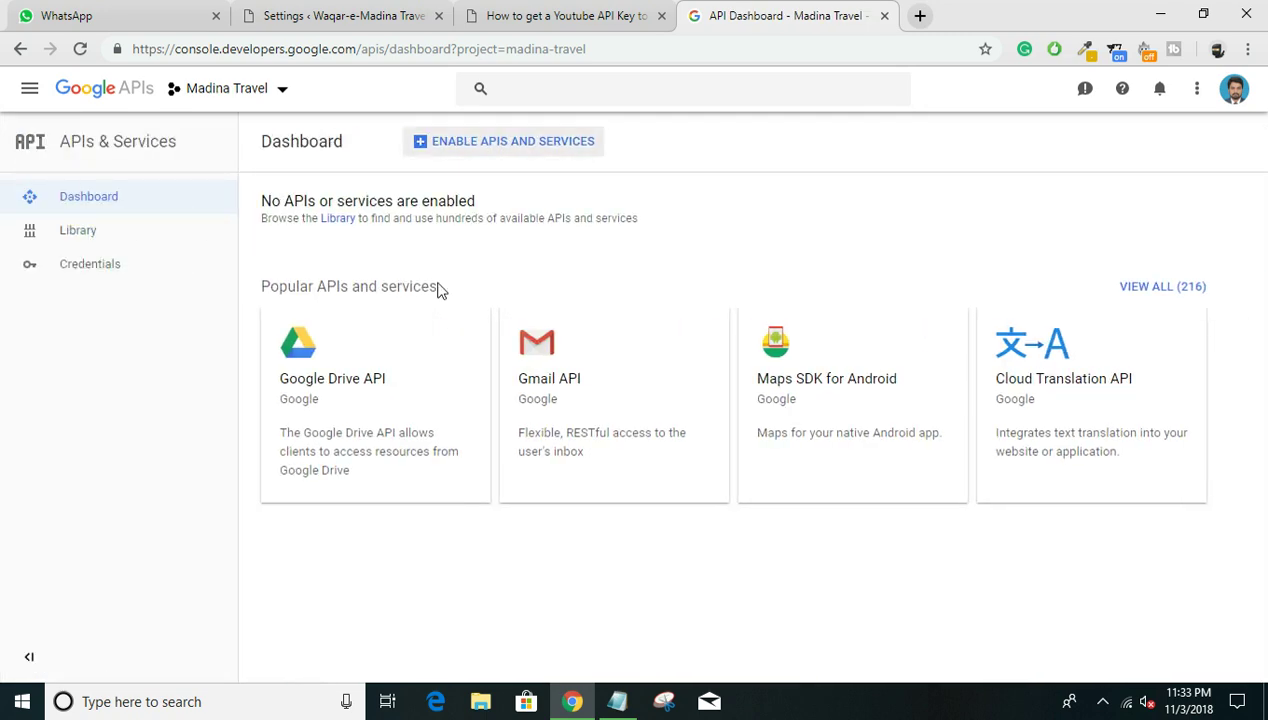
pyautogui.click(482, 150)
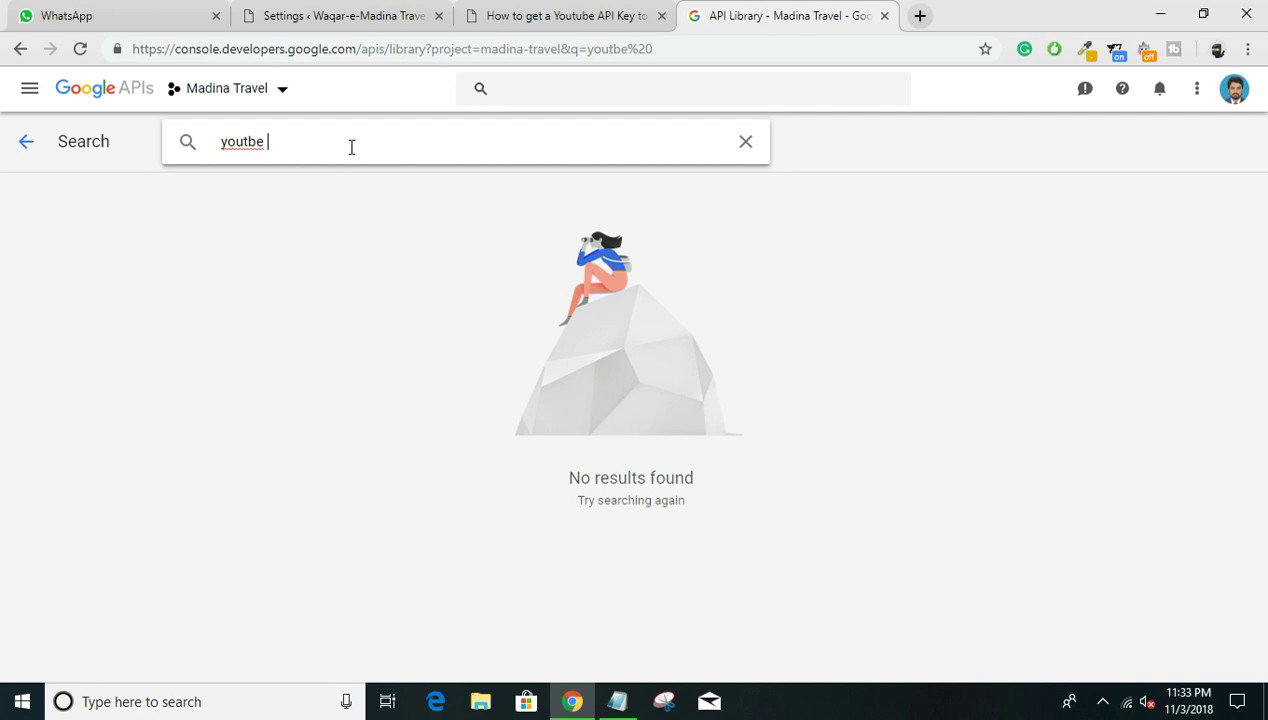
pyautogui.press('BackSpace')
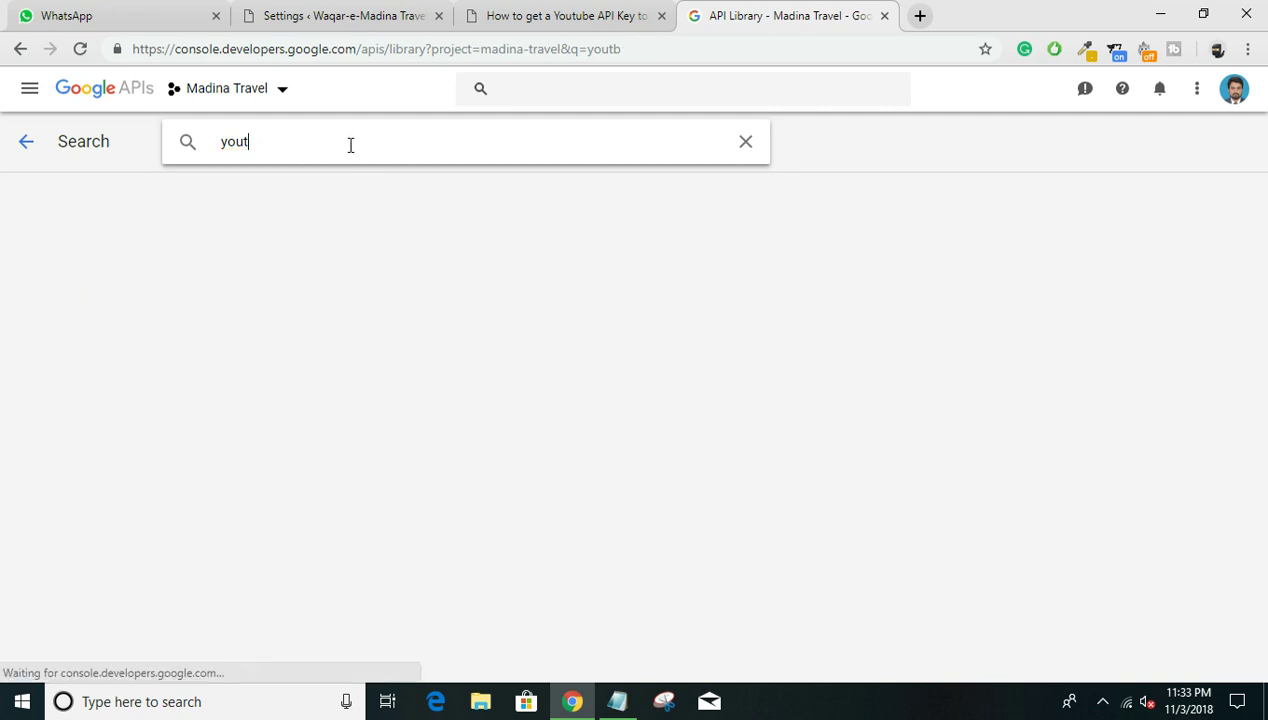
pyautogui.write('ube')
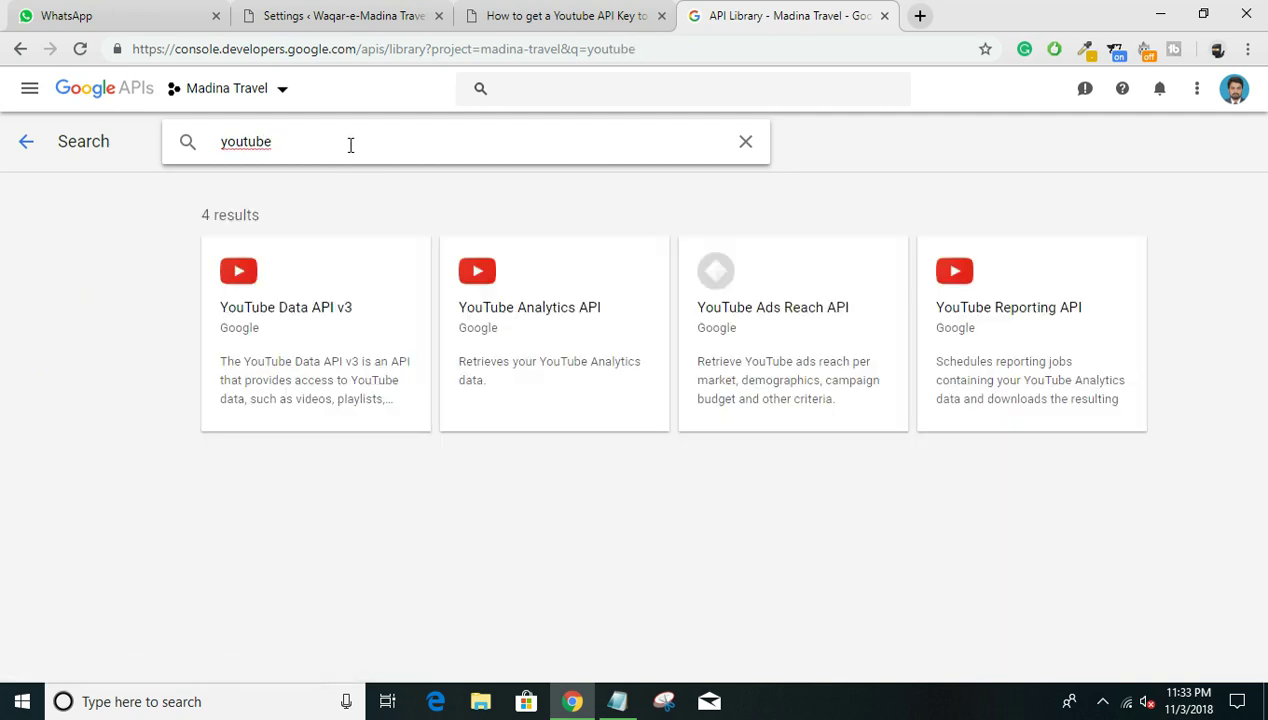
pyautogui.click(285, 302)
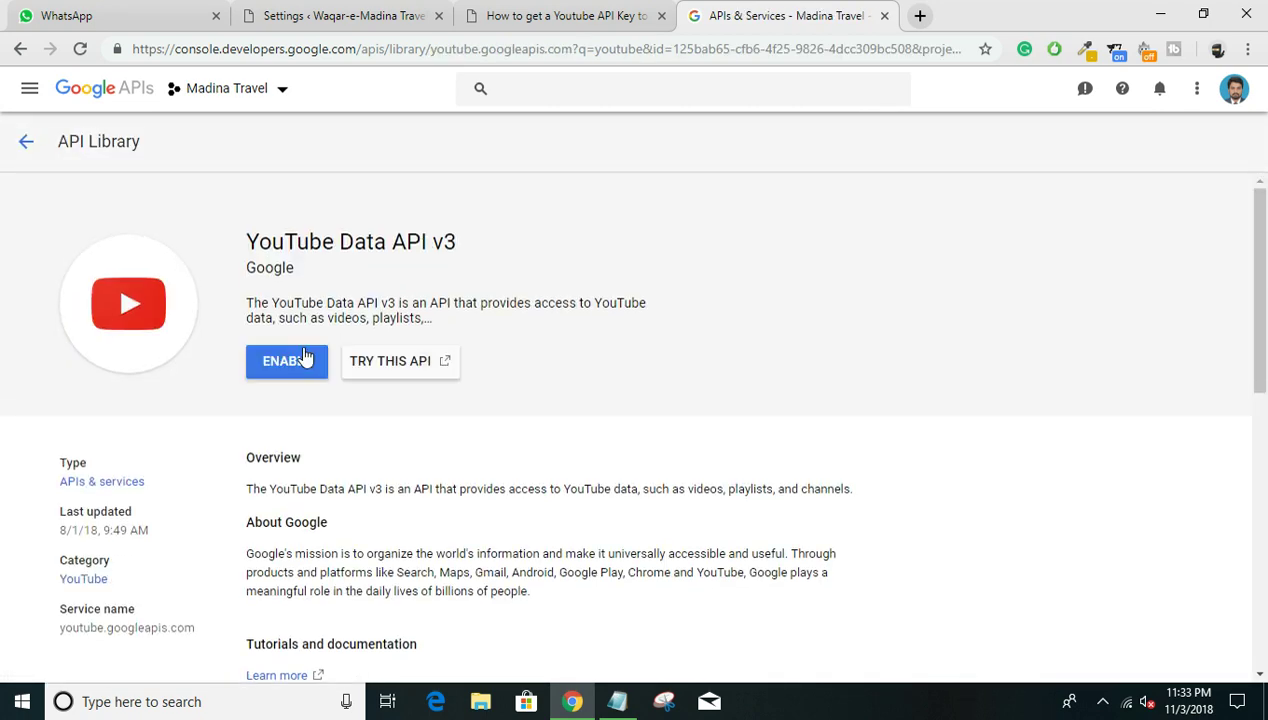
pyautogui.click(292, 364)
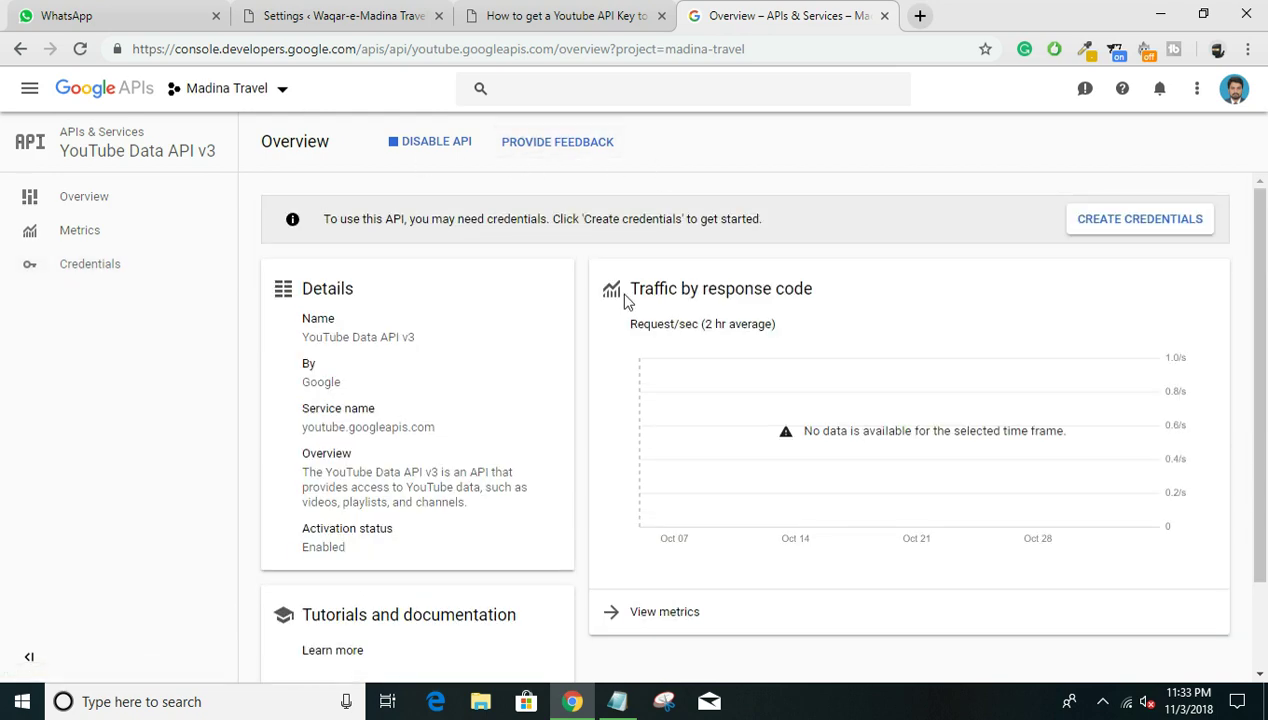
# Create an API key credential for the Madina Travel project and copy the generated key.
pyautogui.click(88, 268)
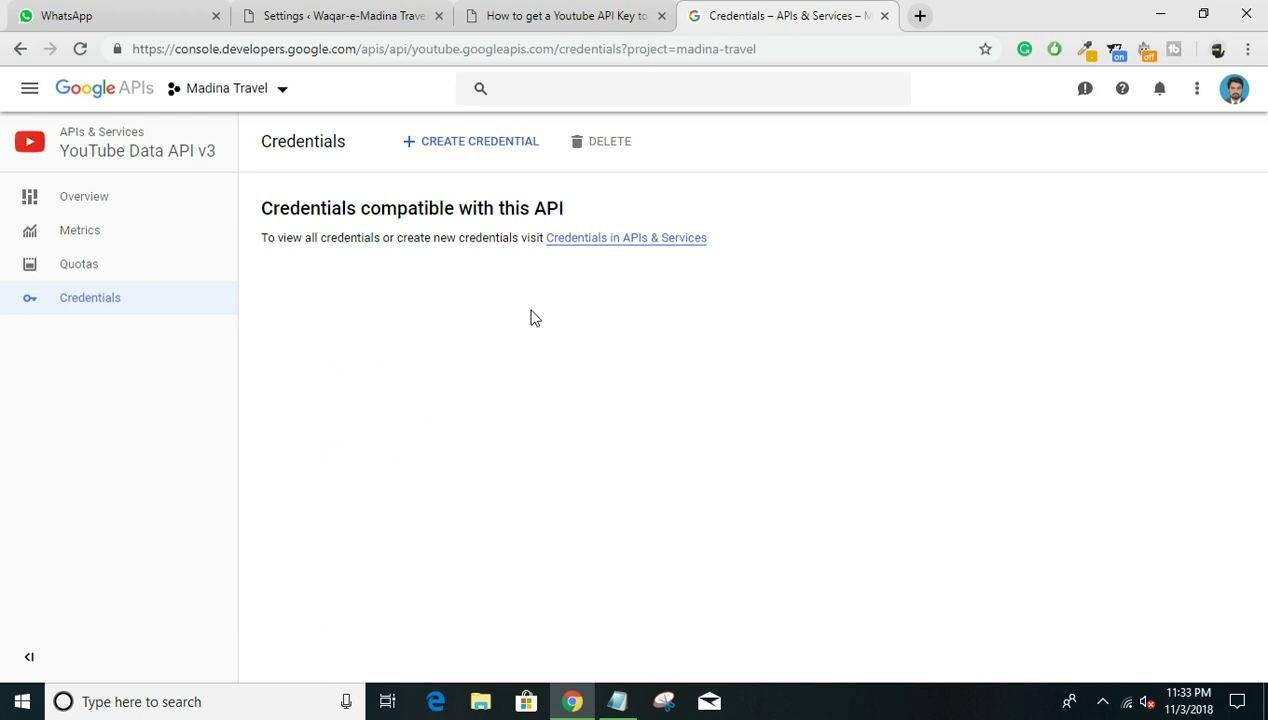
pyautogui.click(589, 241)
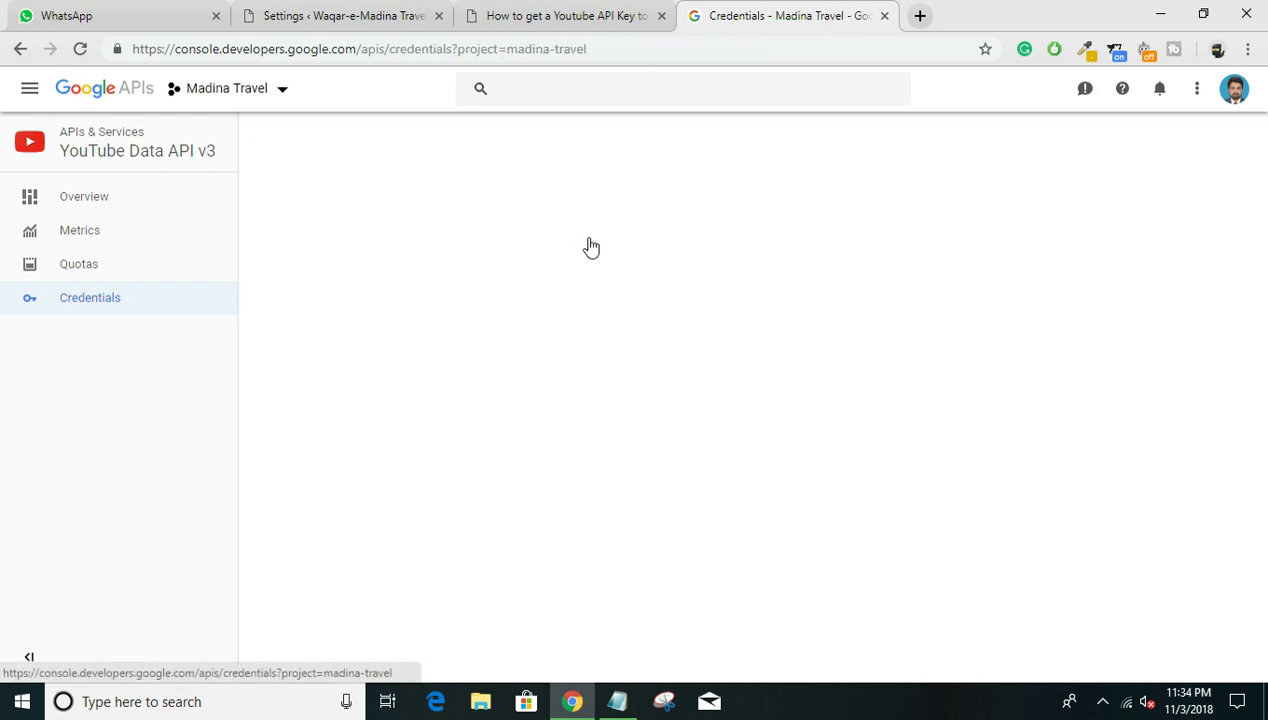
pyautogui.click(619, 502)
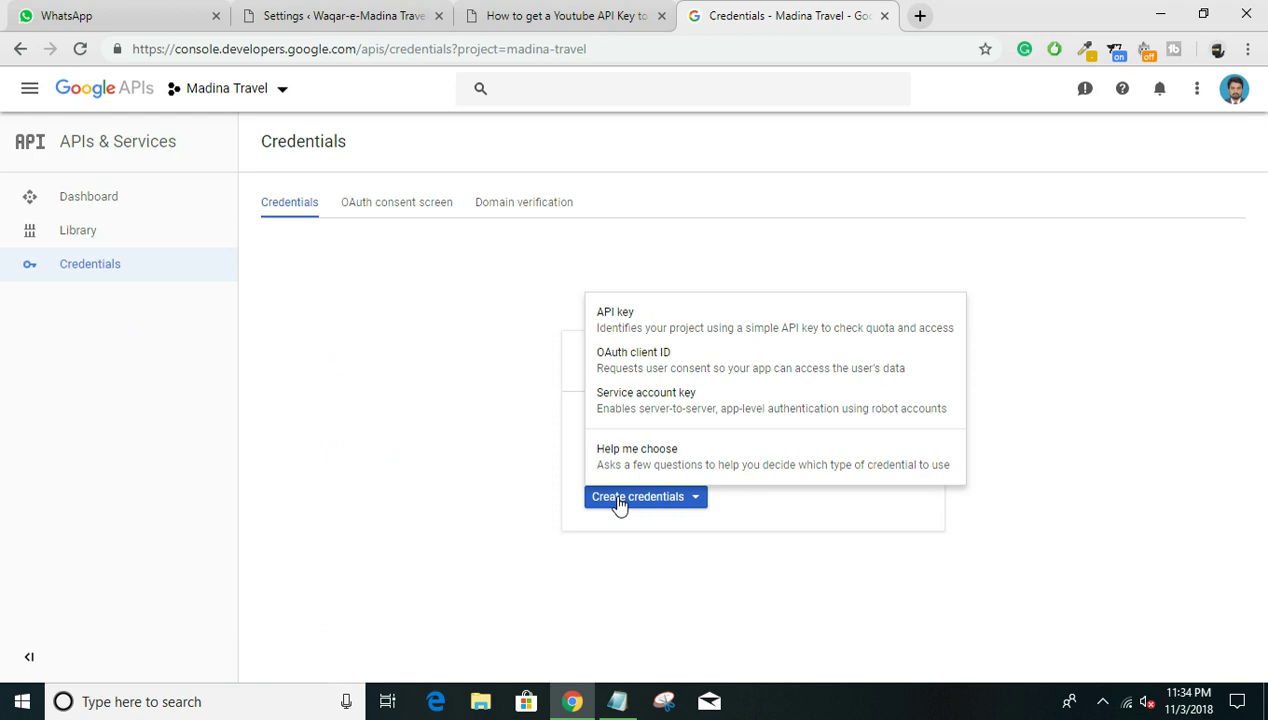
pyautogui.click(646, 320)
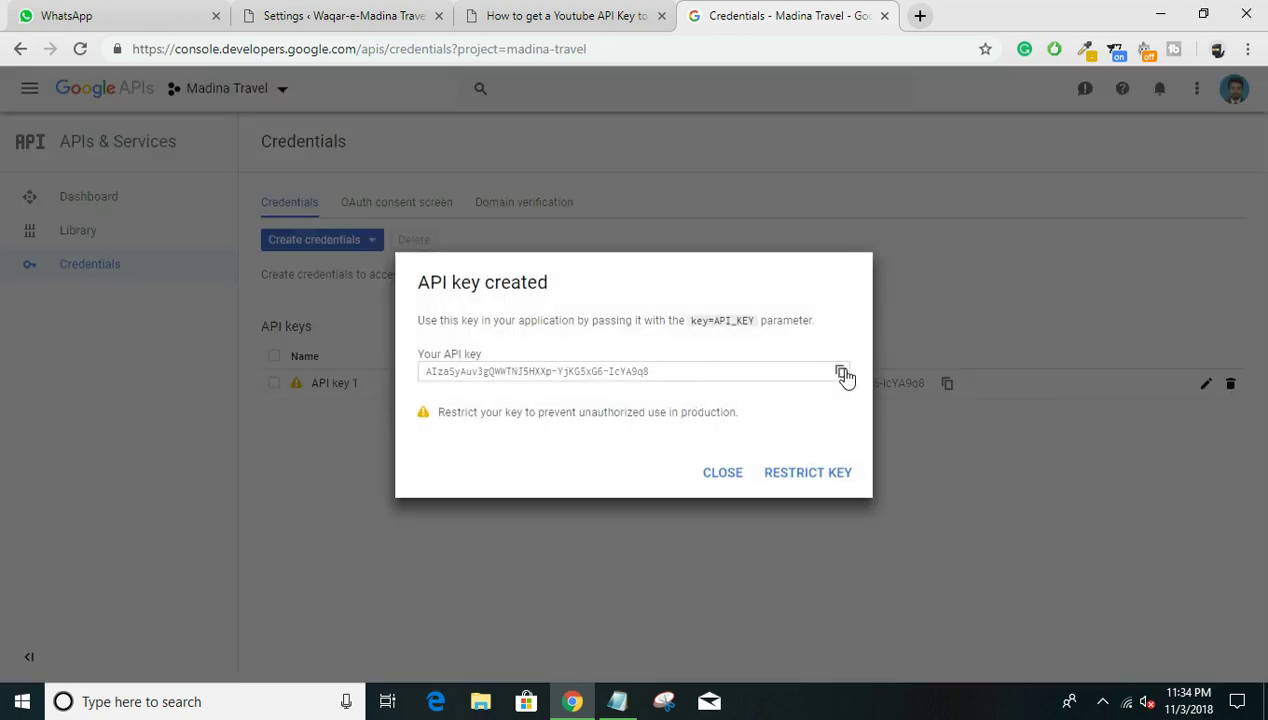
pyautogui.click(843, 374)
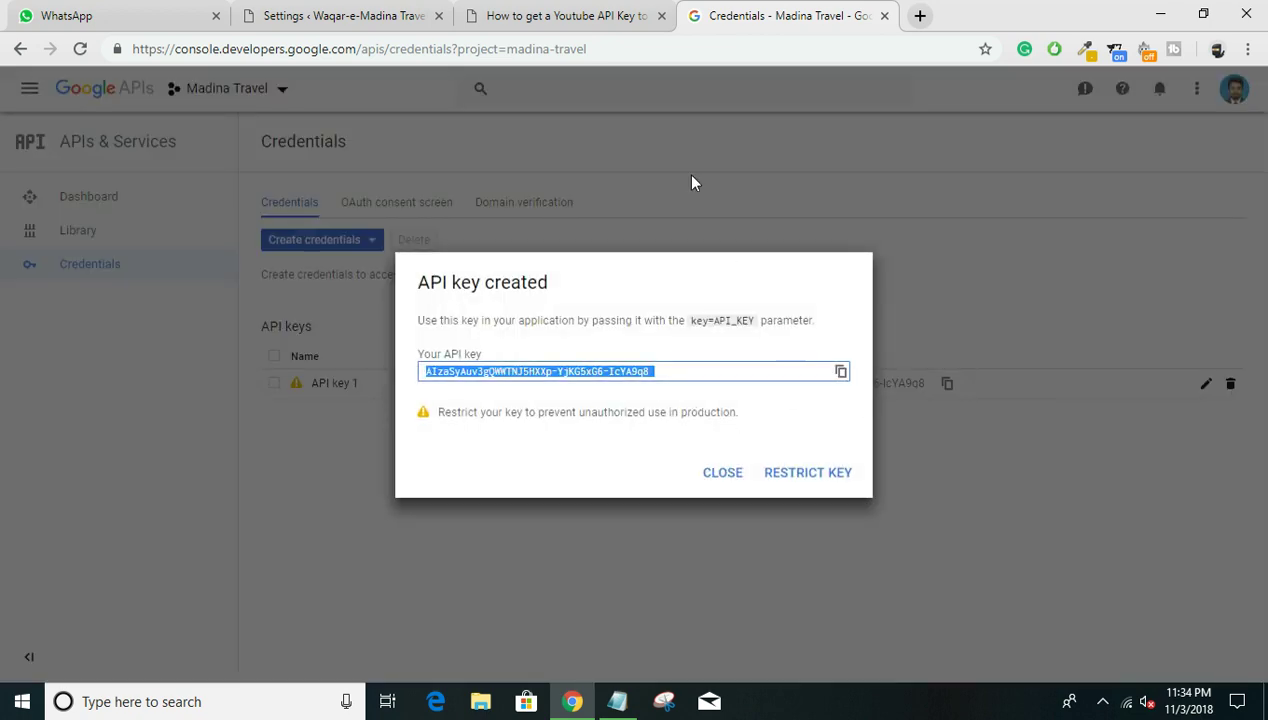
# Paste the copied API key into the Youtube API Key field of the WP Automatic settings and save the changes.
pyautogui.click(518, 8)
pyautogui.click(398, 12)
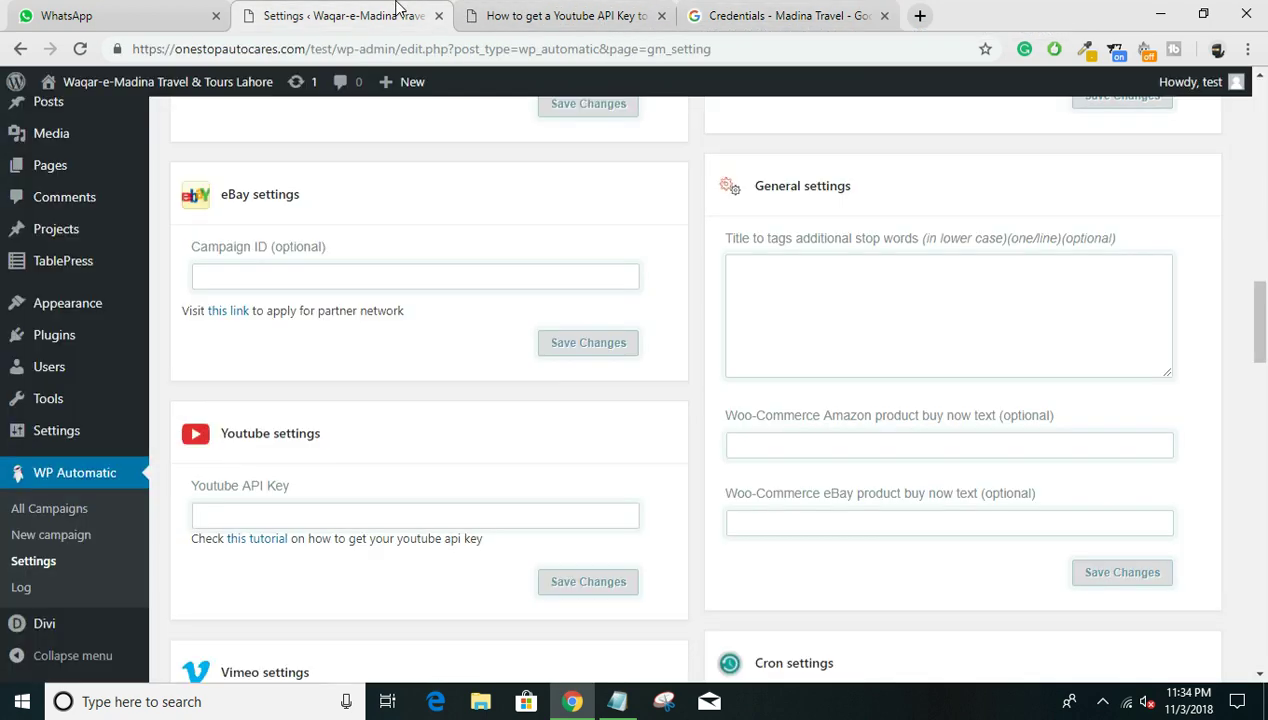
pyautogui.click(321, 518)
pyautogui.hotkey('ctrl', 'v')
pyautogui.click(583, 584)
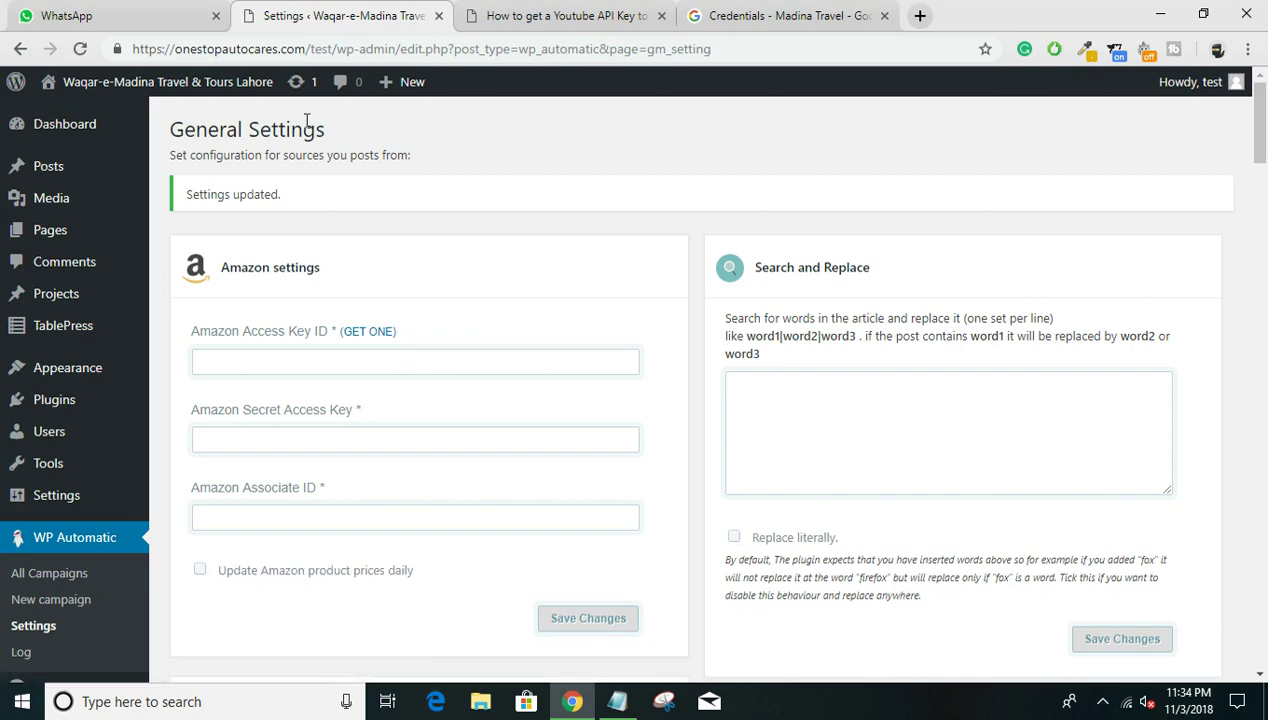
pyautogui.scroll(-20, 330, 422)
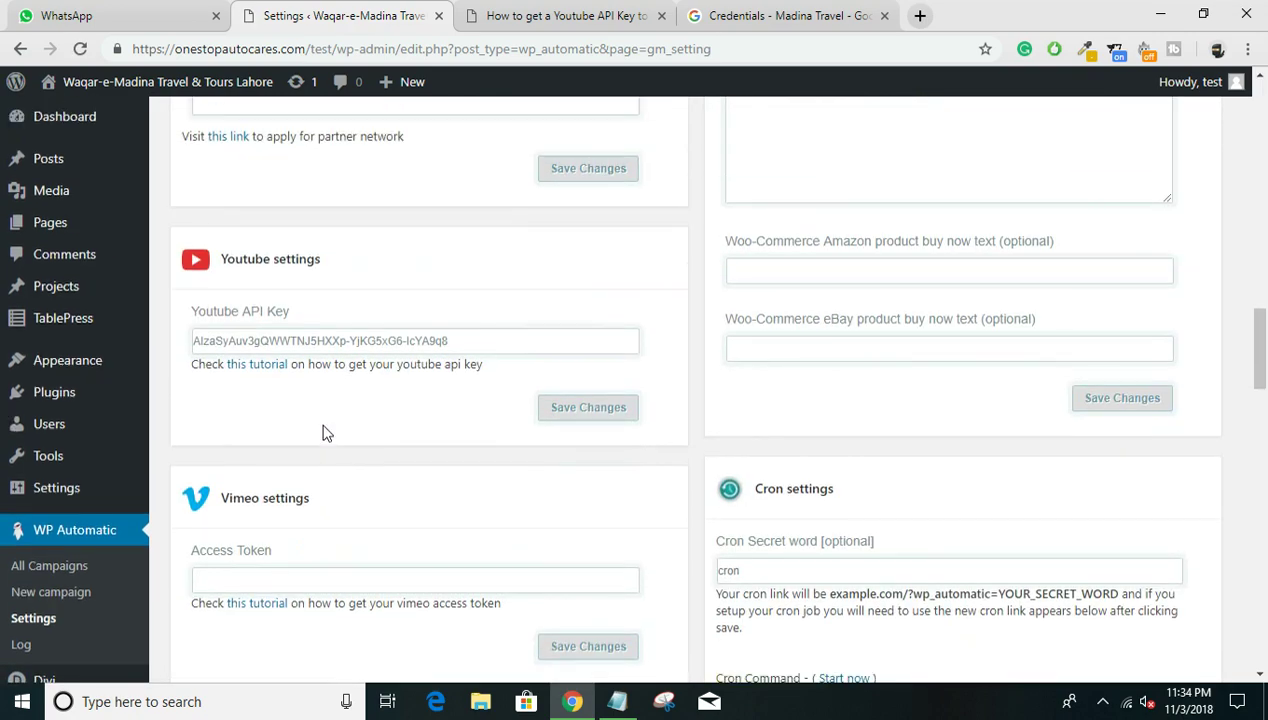
# Start a new campaign in WP Automatic and close the API key tutorial and Google credentials tabs.
pyautogui.click(62, 573)
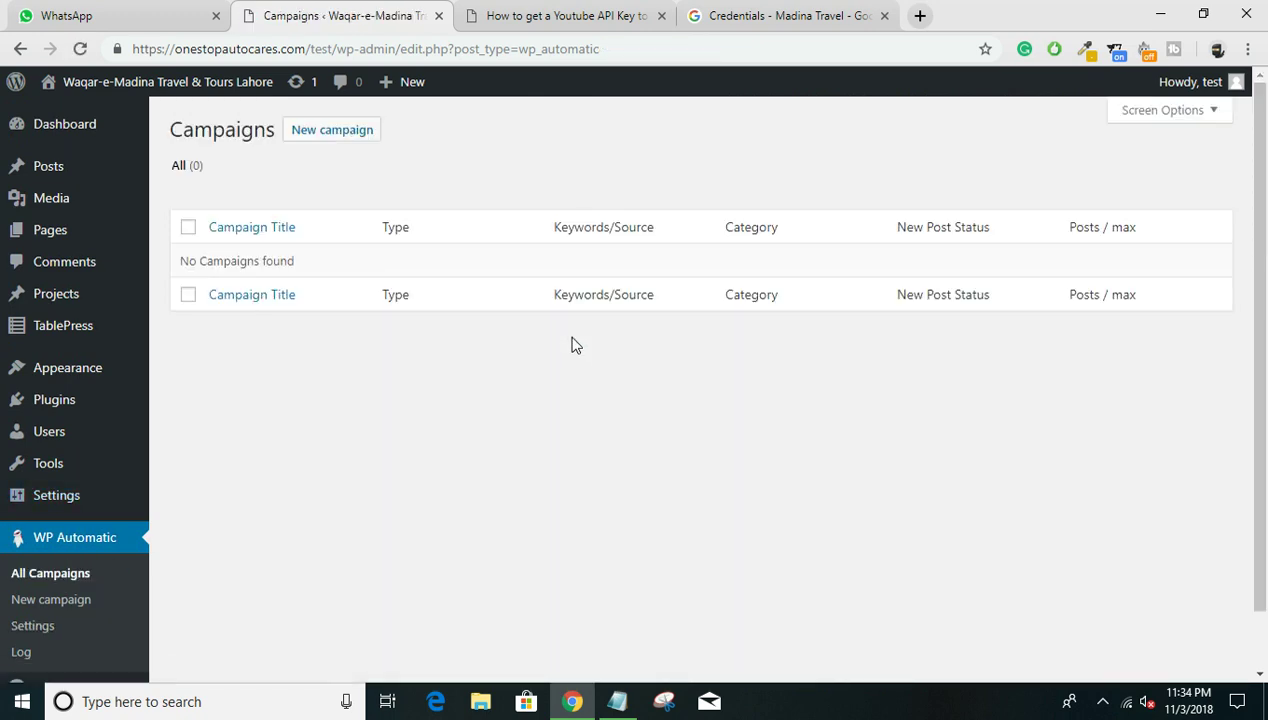
pyautogui.click(342, 135)
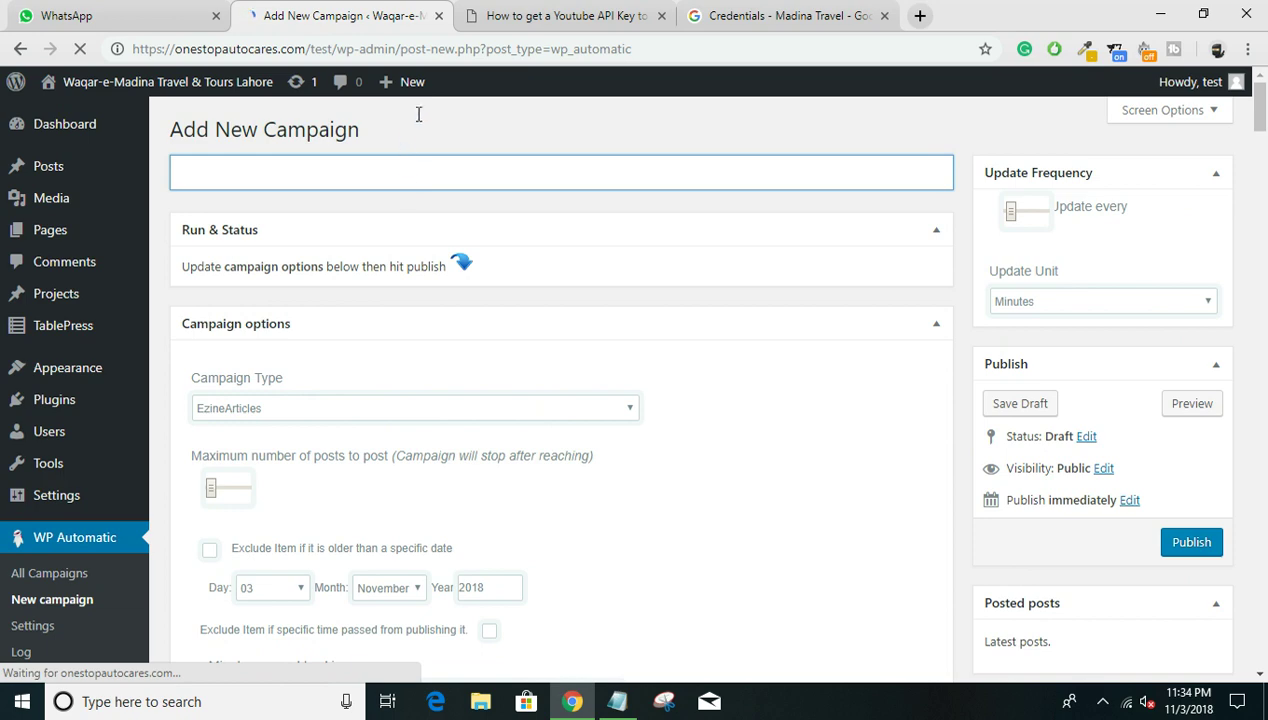
pyautogui.click(661, 16)
pyautogui.click(661, 16)
# Title the campaign "Expedia Travel Guide" and set its campaign type to Youtube.
pyautogui.write('Mak')
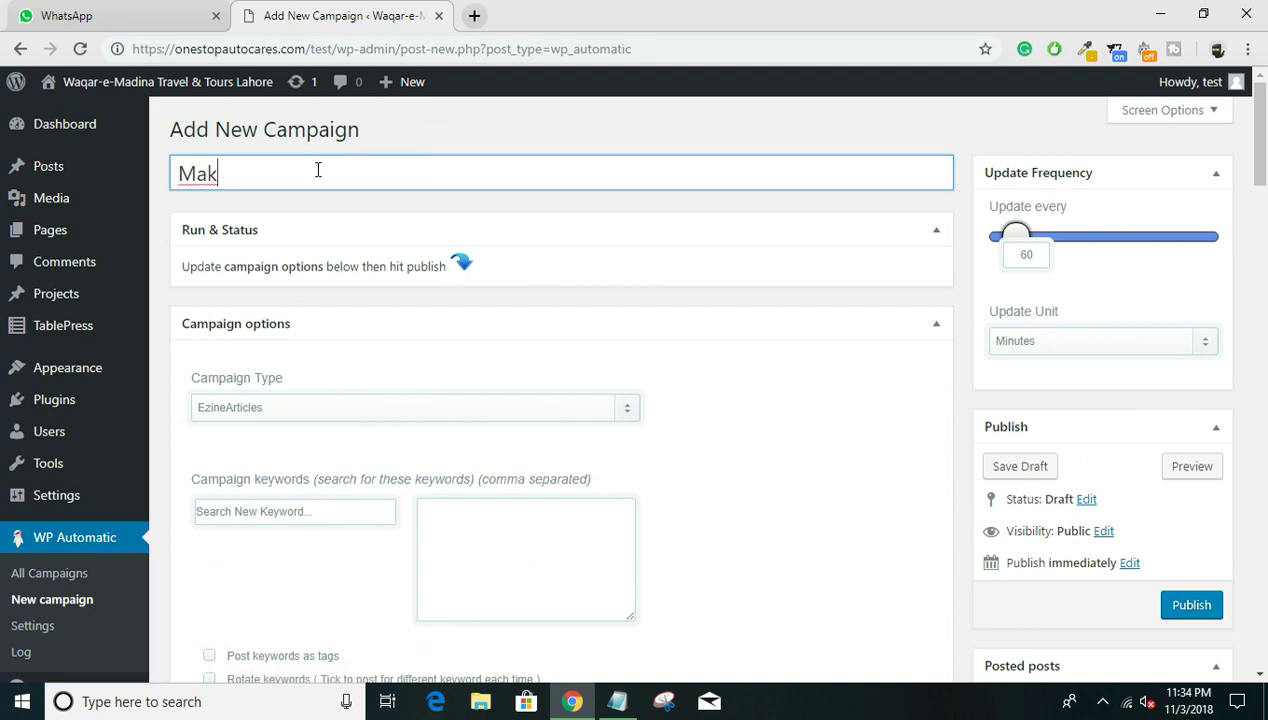
pyautogui.write('kaH')
pyautogui.hotkey('ctrl', 'a')
pyautogui.press('BackSpace')
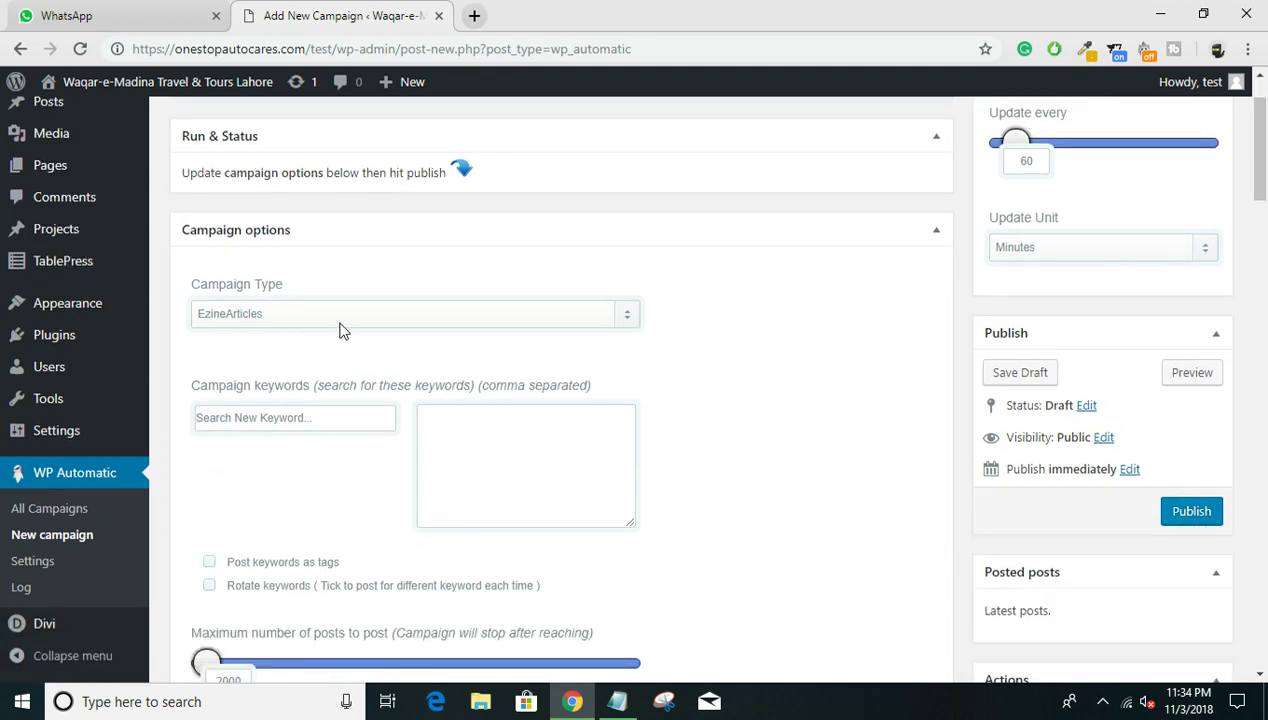
pyautogui.click(340, 330)
pyautogui.click(357, 405)
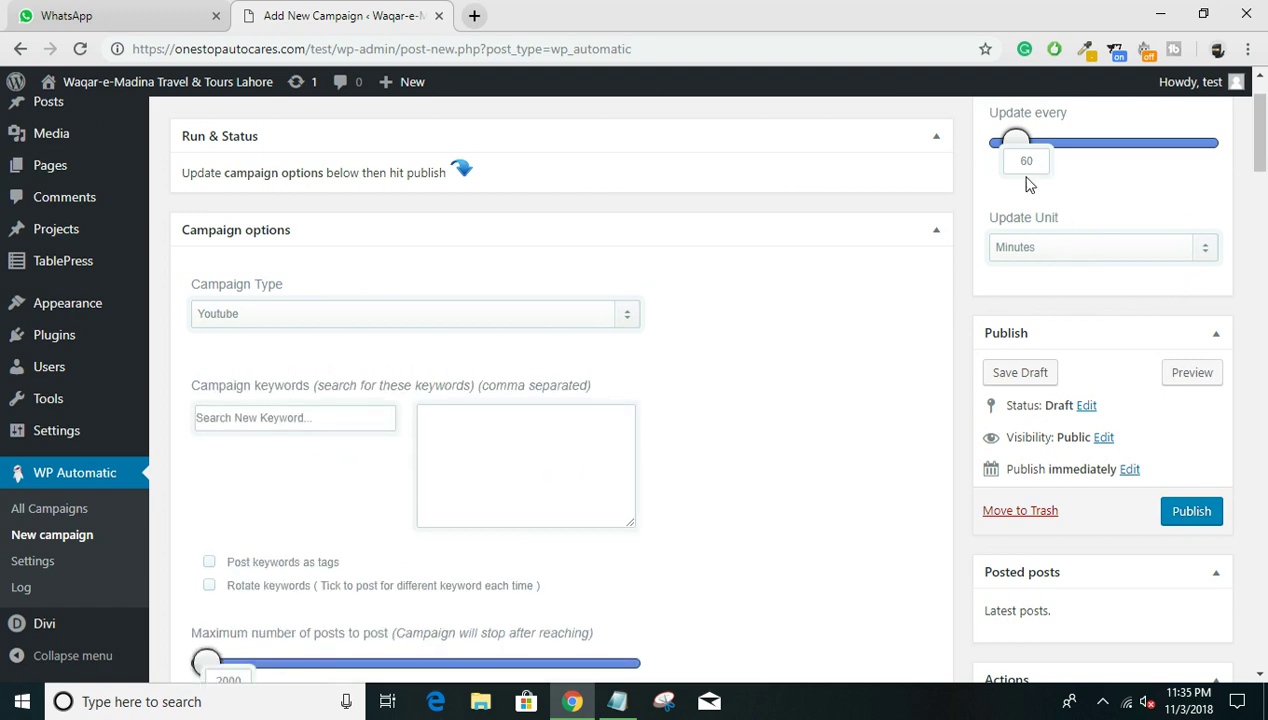
# Review the campaign's update frequency and the available update units.
pyautogui.scroll(1, 1020, 150)
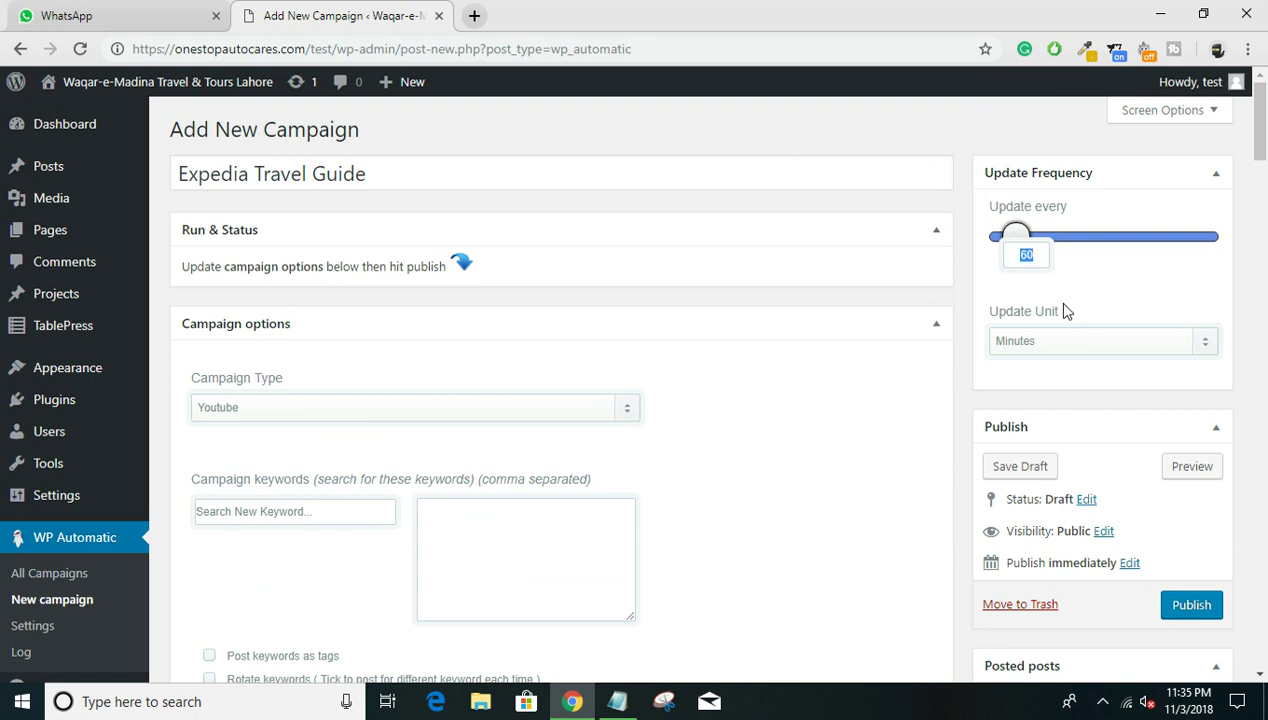
pyautogui.click(1062, 352)
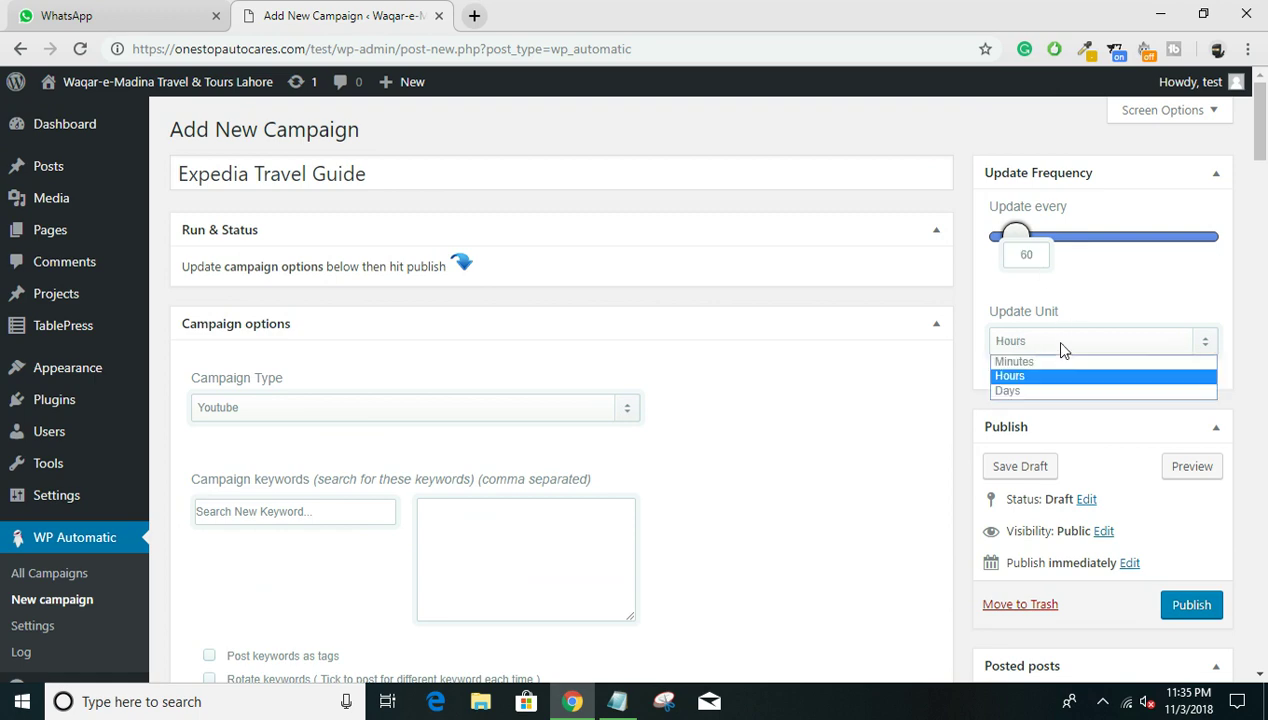
pyautogui.click(1064, 358)
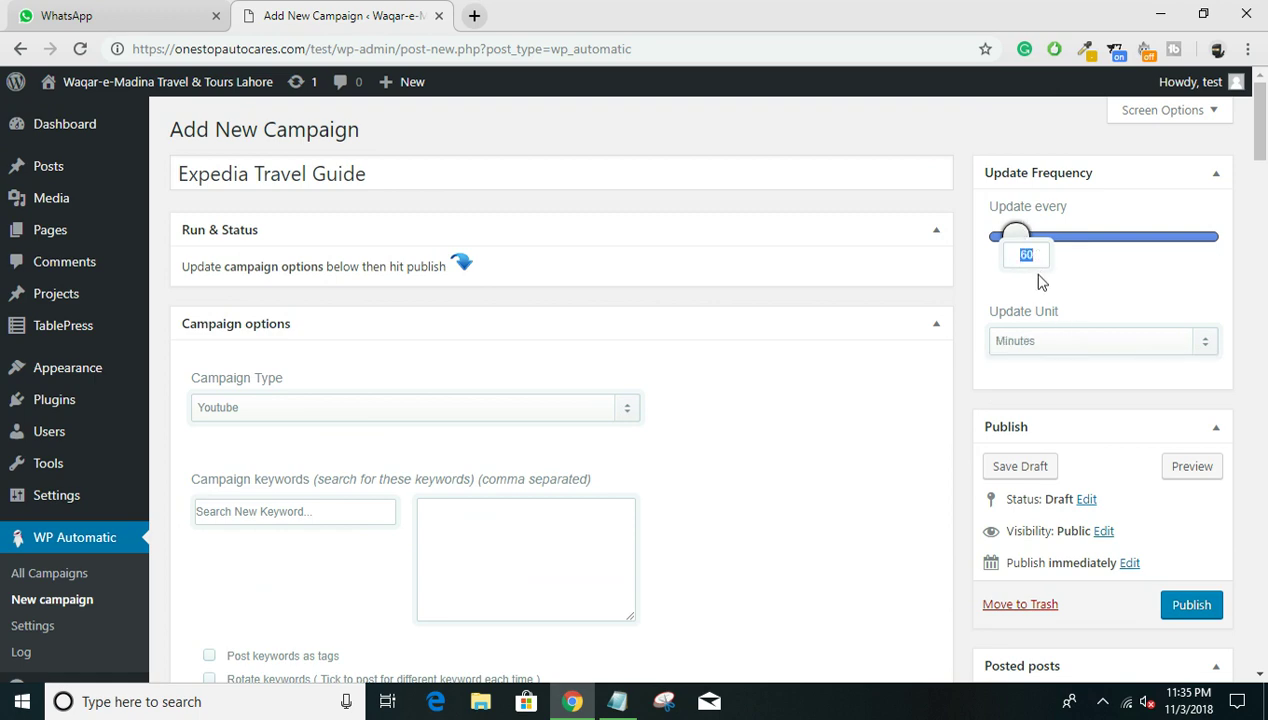
pyautogui.moveTo(1015, 236); pyautogui.dragTo(1017, 245)
# Ready the campaign's keyword search field for input and load youtube.com in a new tab.
pyautogui.scroll(-2, 540, 350)
pyautogui.click(349, 328)
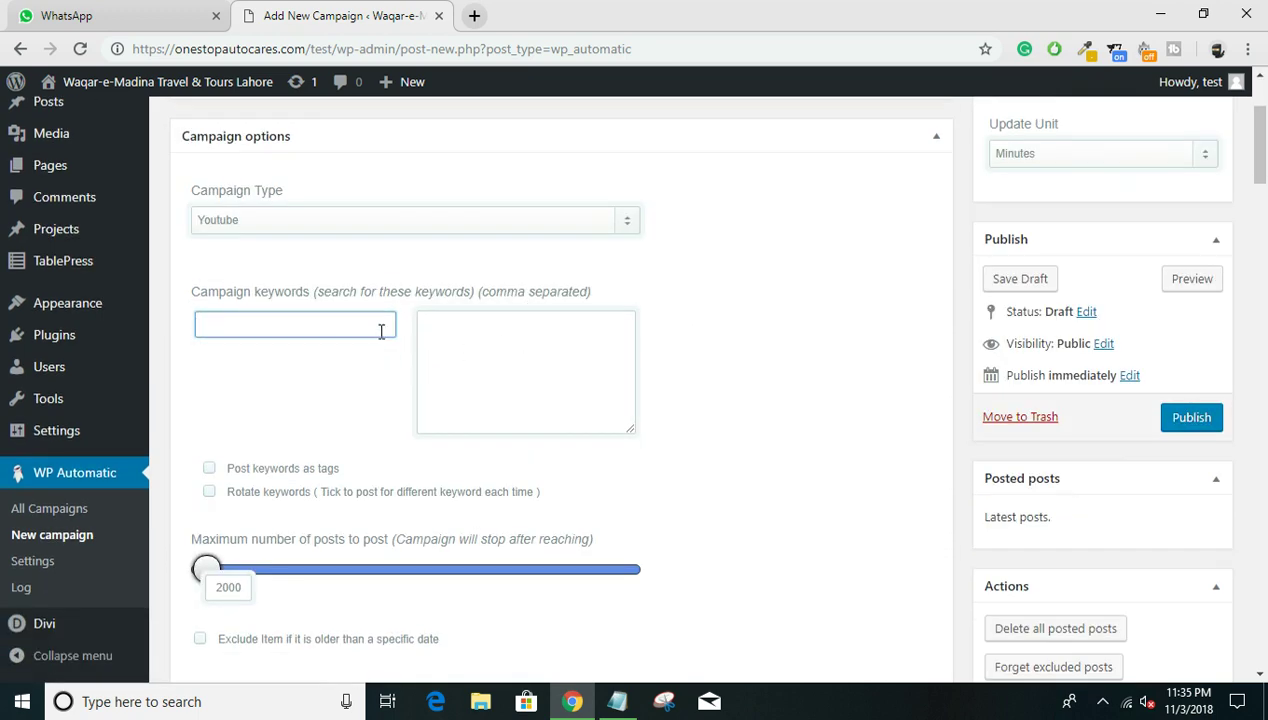
pyautogui.click(472, 12)
pyautogui.write('y')
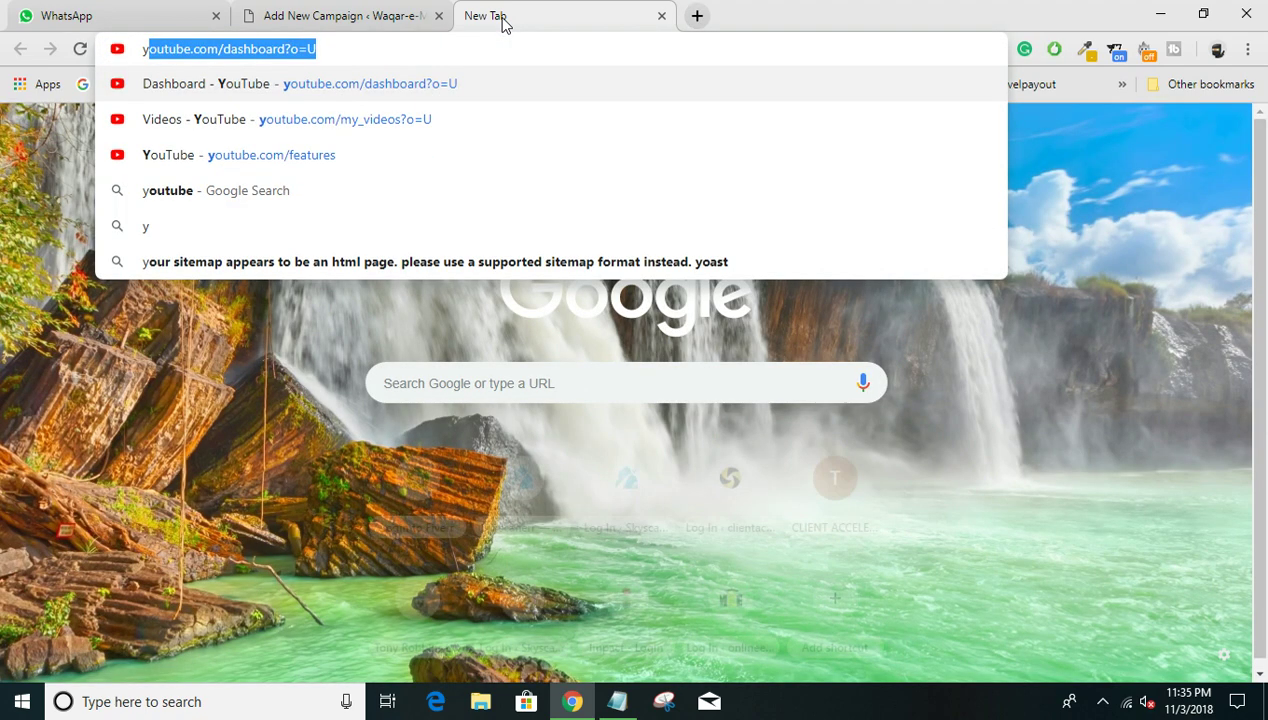
pyautogui.press('Right')
pyautogui.press('BackSpace')
pyautogui.press('BackSpace')
pyautogui.press('BackSpace')
pyautogui.press('BackSpace')
pyautogui.press('BackSpace')
pyautogui.press('BackSpace')
pyautogui.press('BackSpace')
pyautogui.press('BackSpace')
pyautogui.press('BackSpace')
pyautogui.press('BackSpace')
pyautogui.press('BackSpace')
pyautogui.press('BackSpace')
pyautogui.press('BackSpace')
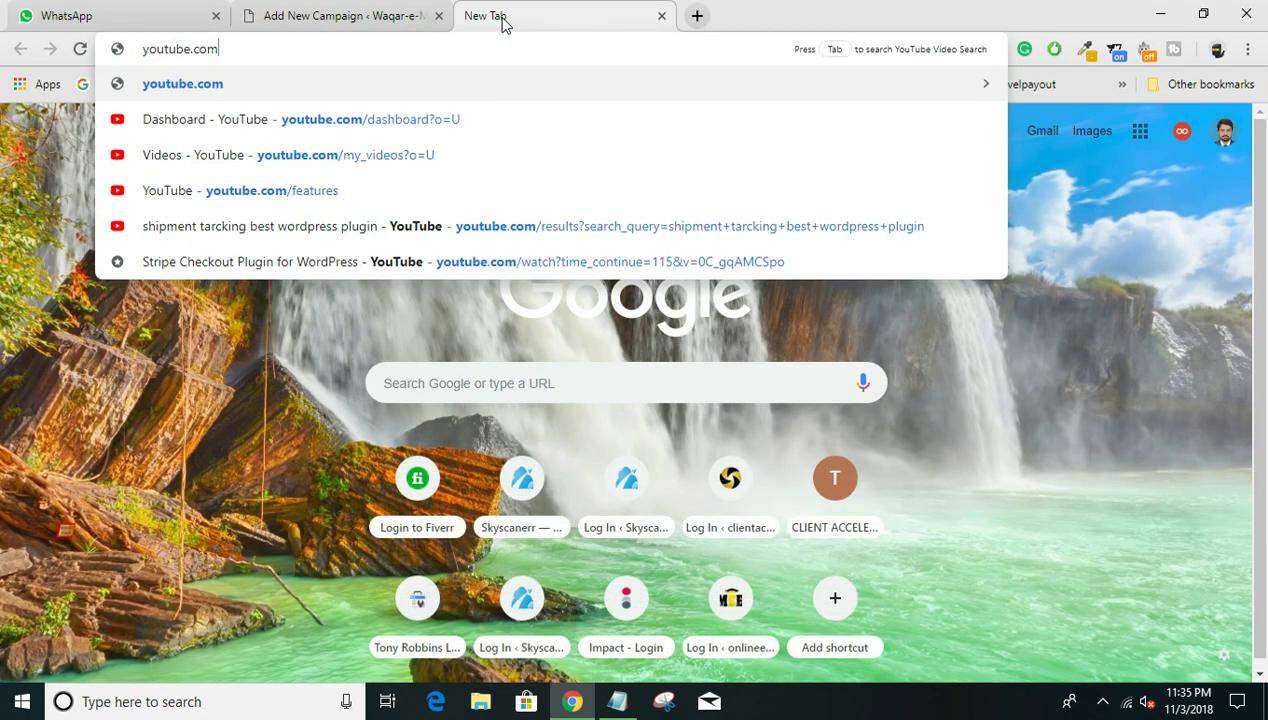
pyautogui.press('Return')
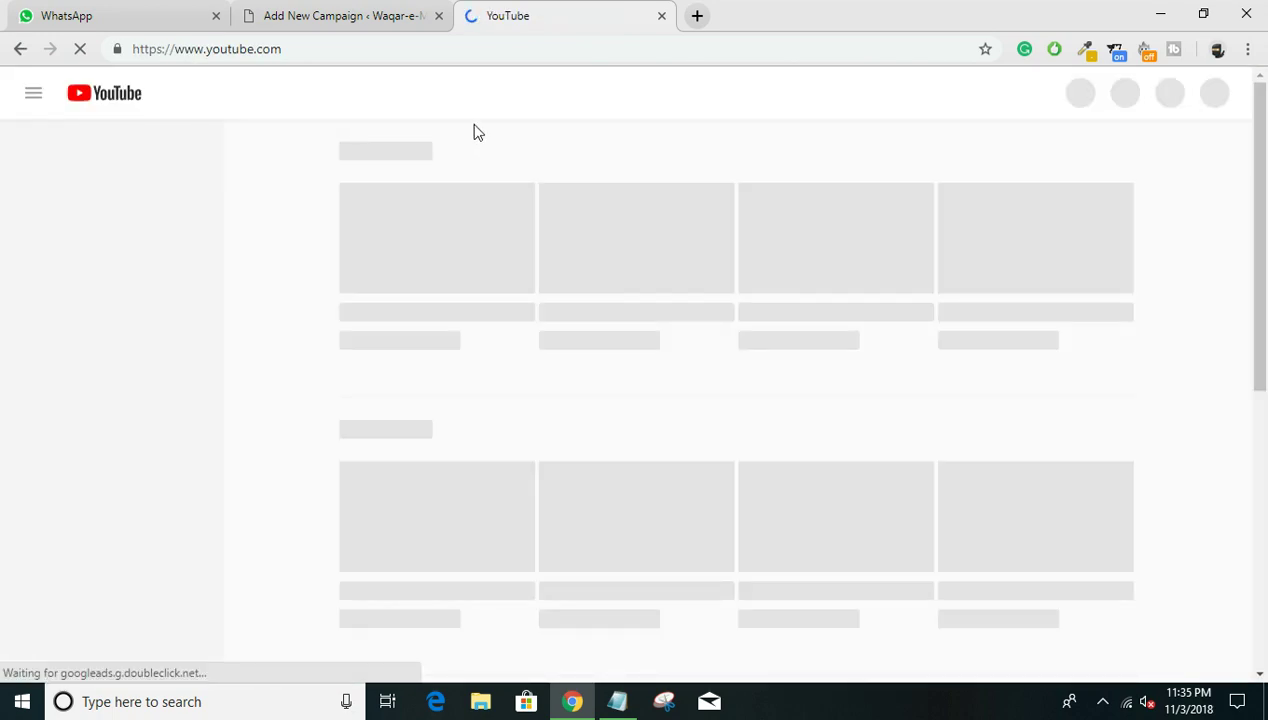
# Search YouTube for "expedia travel guide" and open the Expedia channel.
pyautogui.click(480, 93)
pyautogui.write('e')
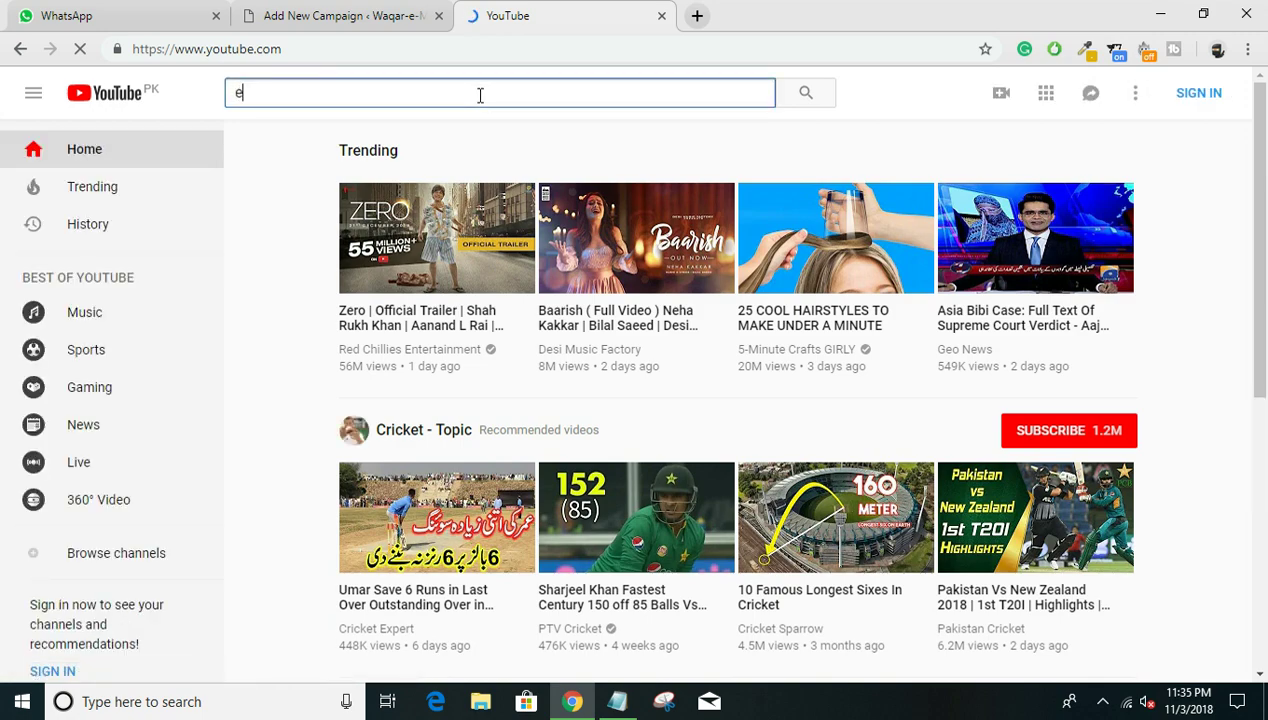
pyautogui.write('xpe')
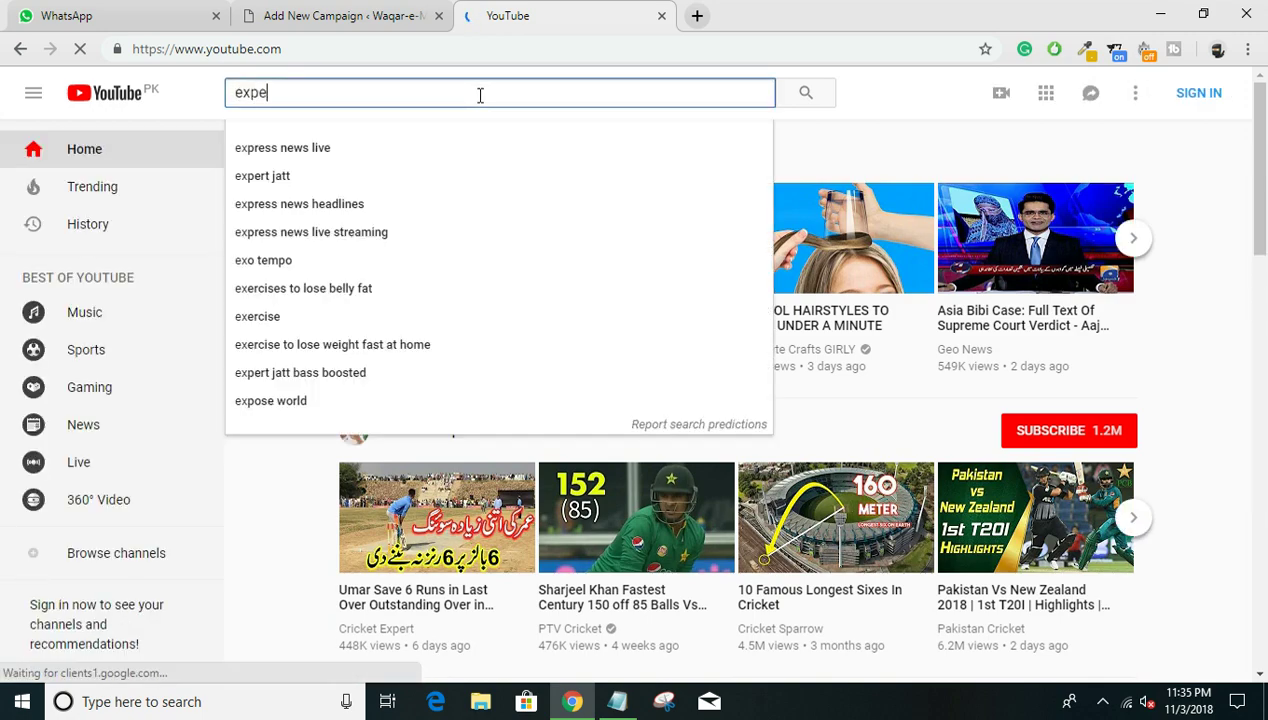
pyautogui.write('dia travel guide')
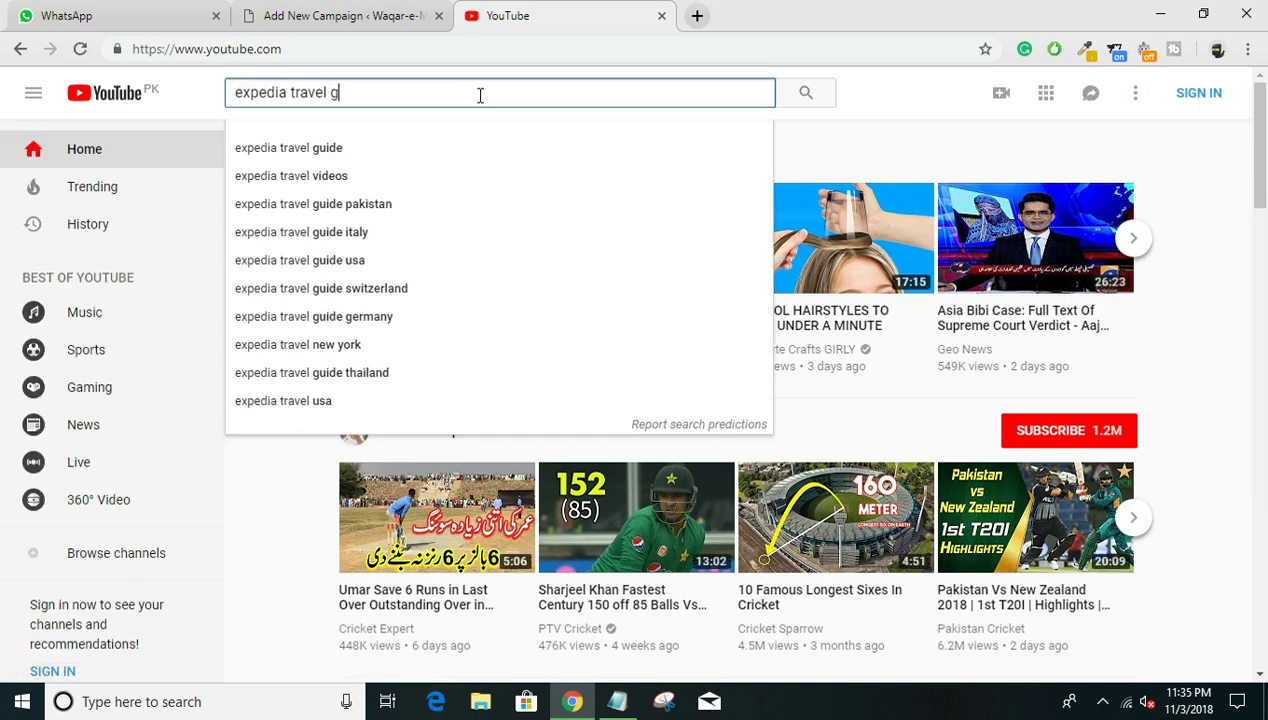
pyautogui.press('Return')
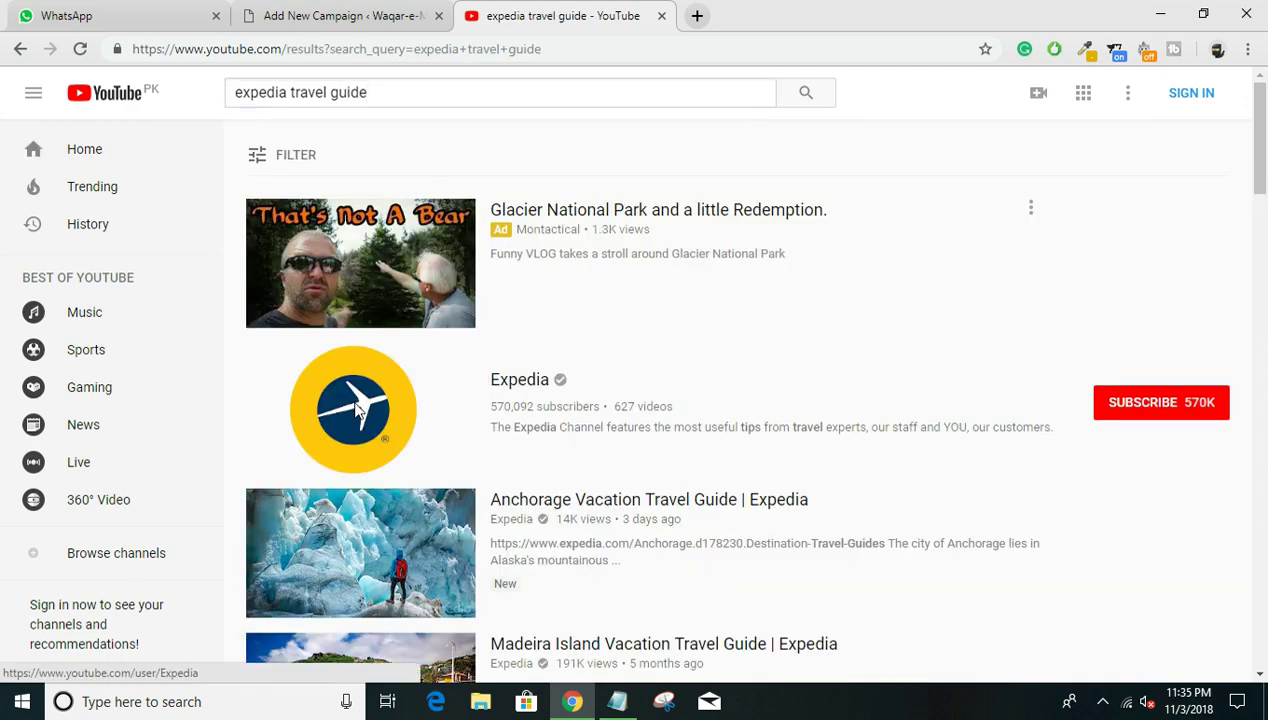
pyautogui.click(356, 406)
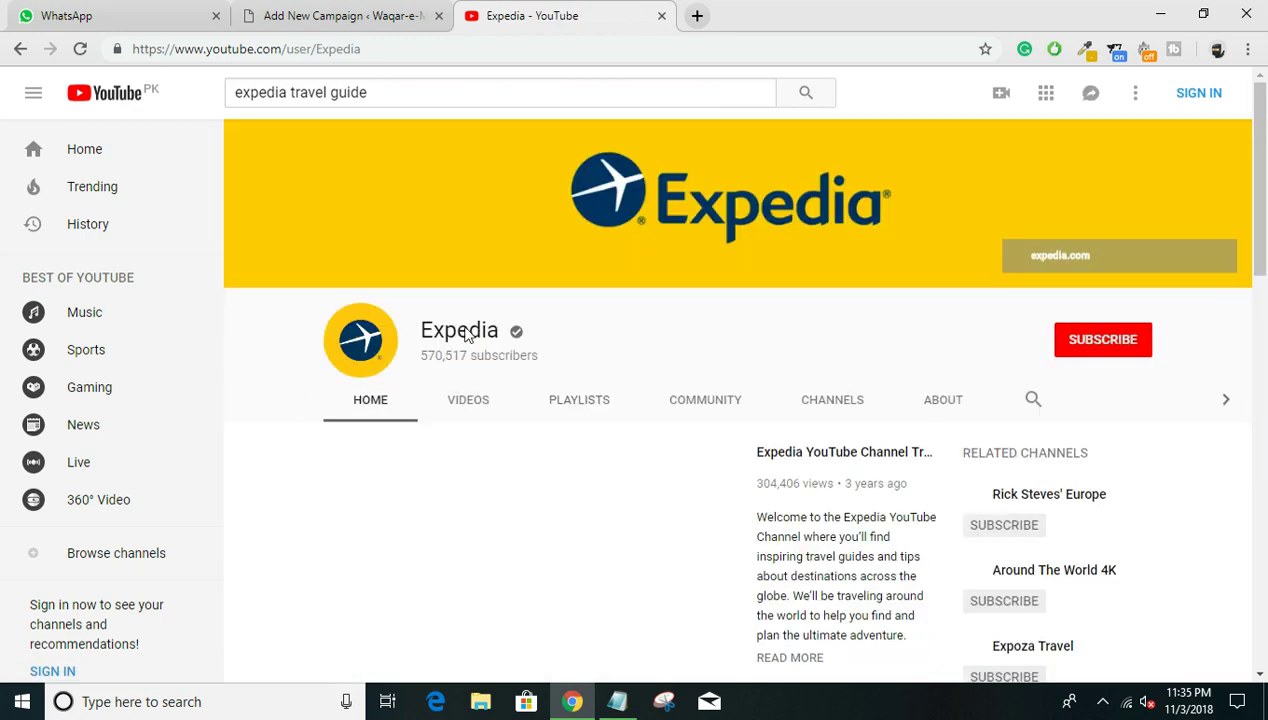
# Copy the channel name Expedia, search for it as a new campaign keyword and add the suggested keyword "expedia".
pyautogui.doubleClick(465, 333)
pyautogui.hotkey('ctrl', 'c')
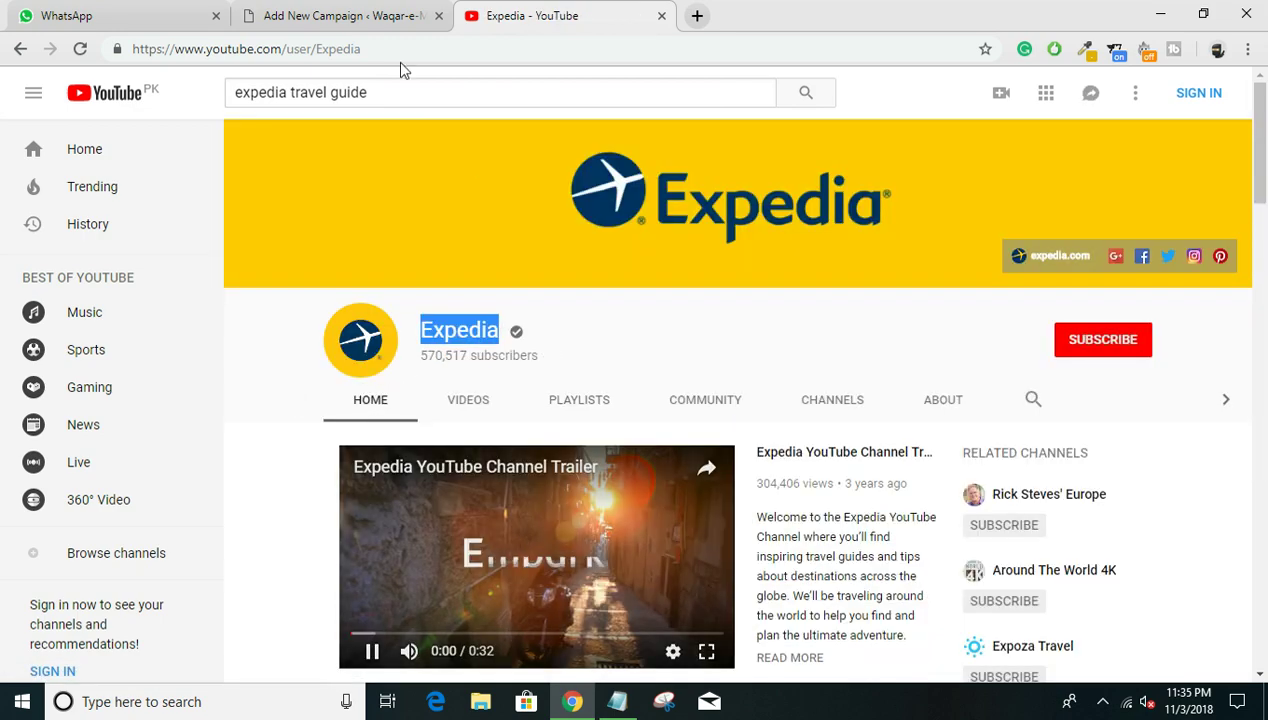
pyautogui.click(374, 16)
pyautogui.hotkey('ctrl', 'v')
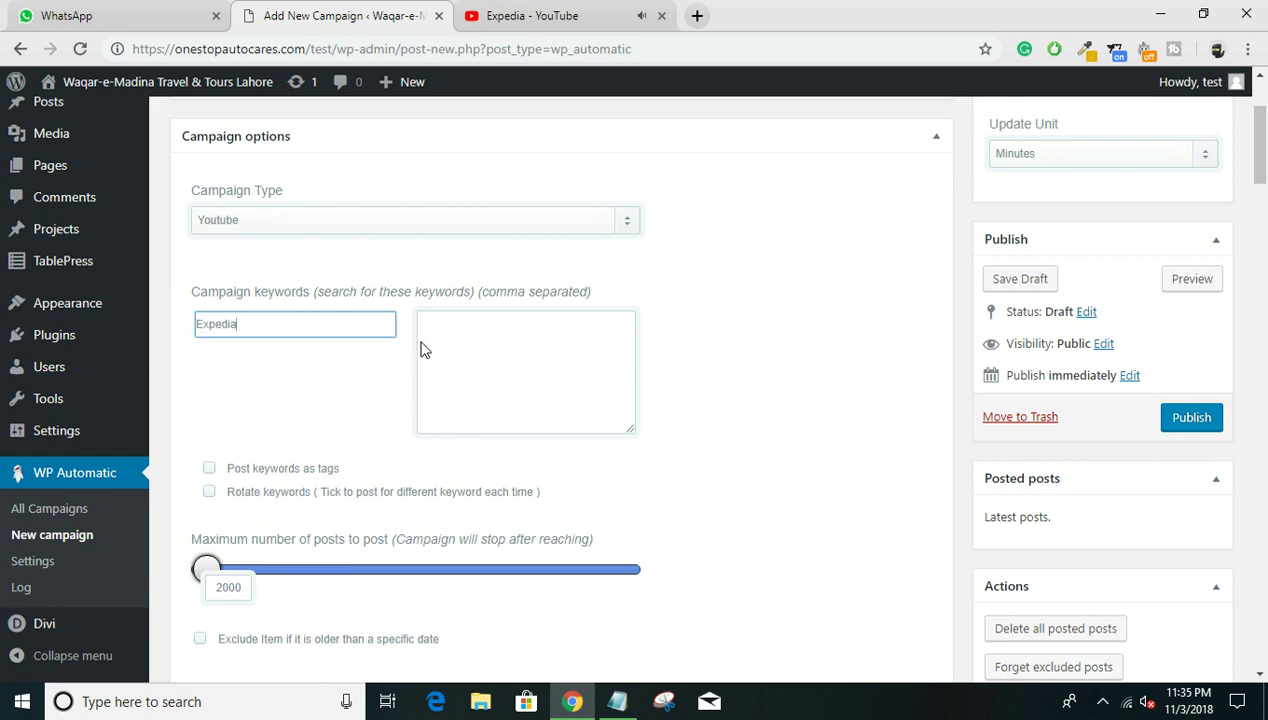
pyautogui.click(220, 346)
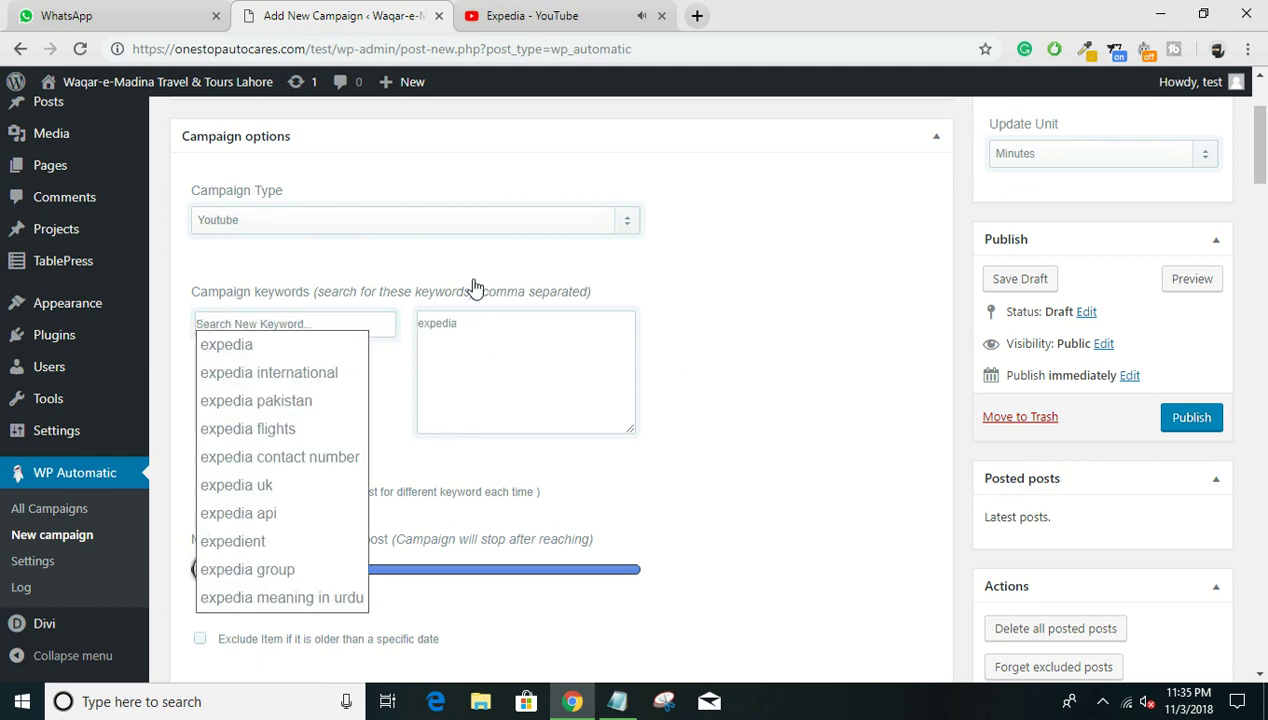
# Clear the suggested entries from the campaign keyword list and enter "Expedia" instead.
pyautogui.scroll(-4, 437, 358)
pyautogui.scroll(3, 340, 310)
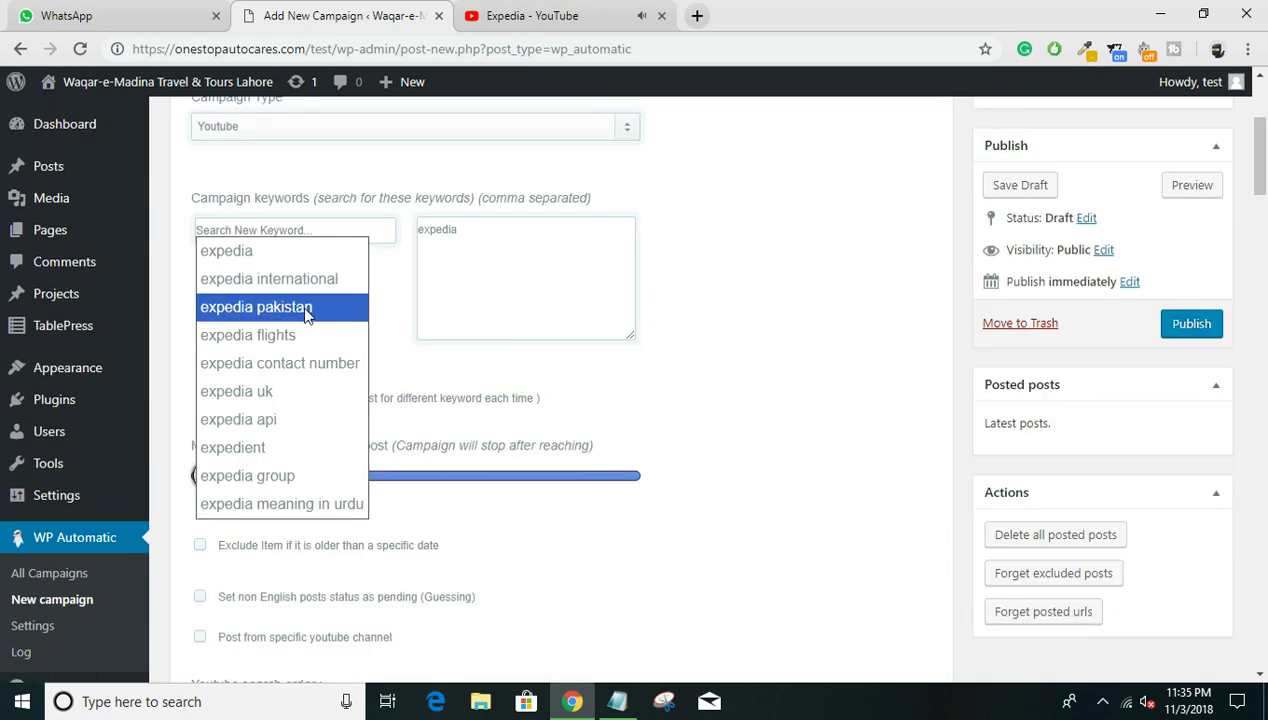
pyautogui.click(250, 251)
pyautogui.hotkey('ctrl', 'a')
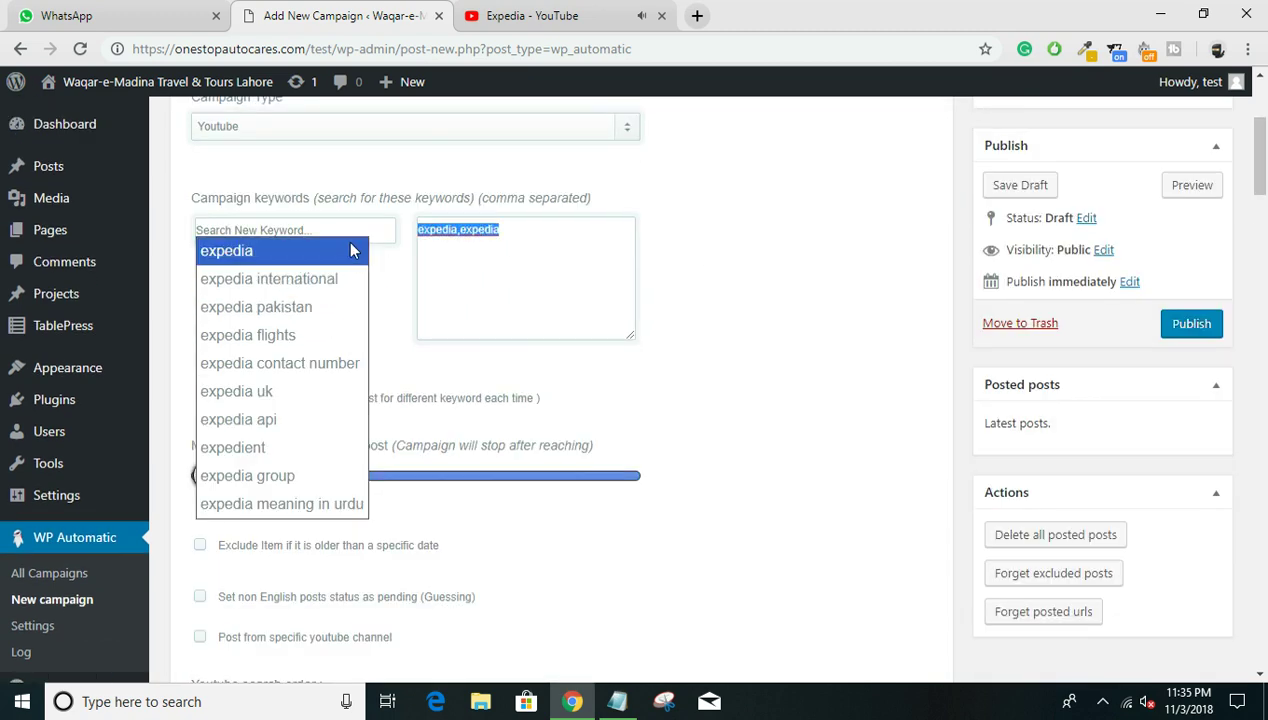
pyautogui.press('BackSpace')
pyautogui.click(337, 229)
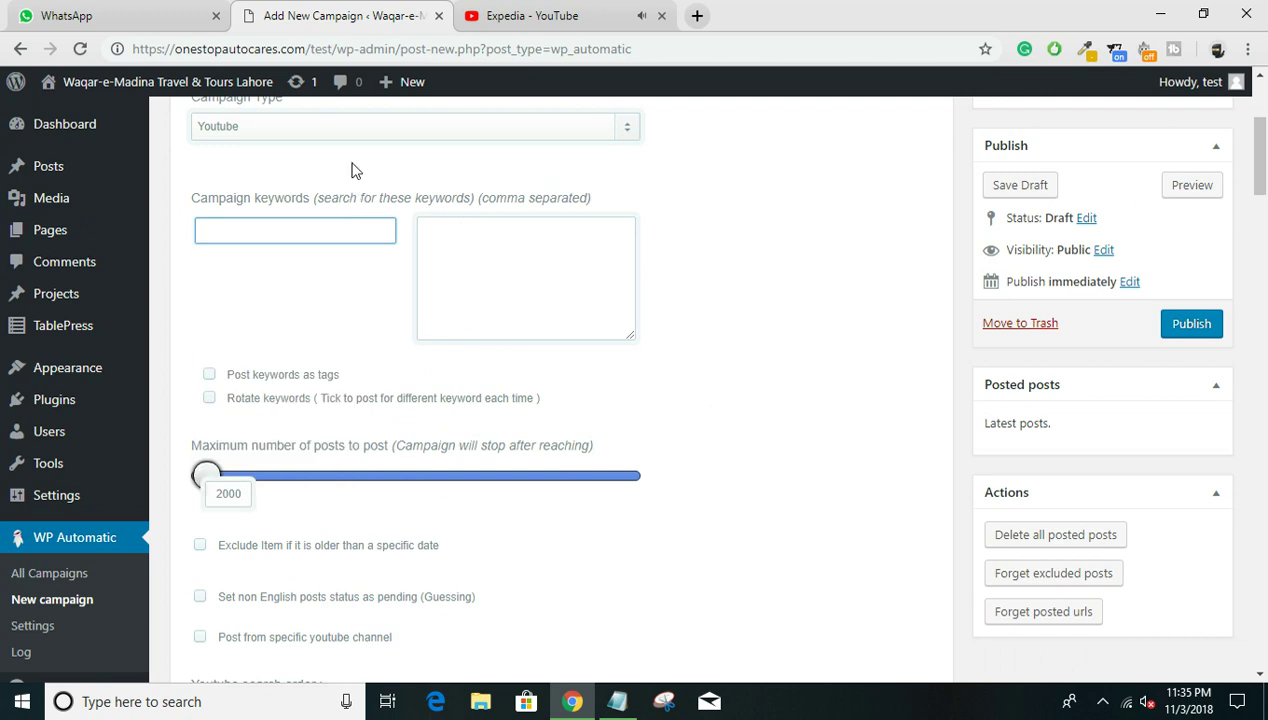
pyautogui.click(545, 246)
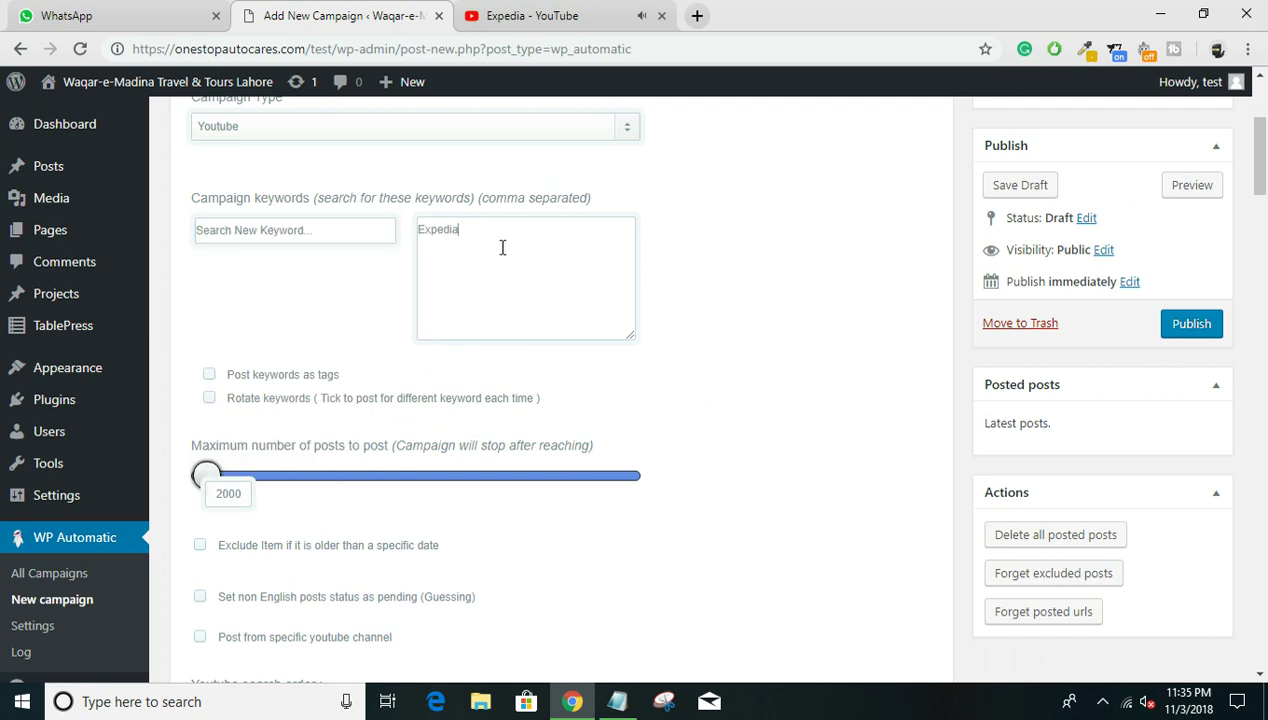
# Check the Expedia channel's video count in the YouTube search results and set the campaign's maximum number of posts to 627.
pyautogui.scroll(-1, 314, 342)
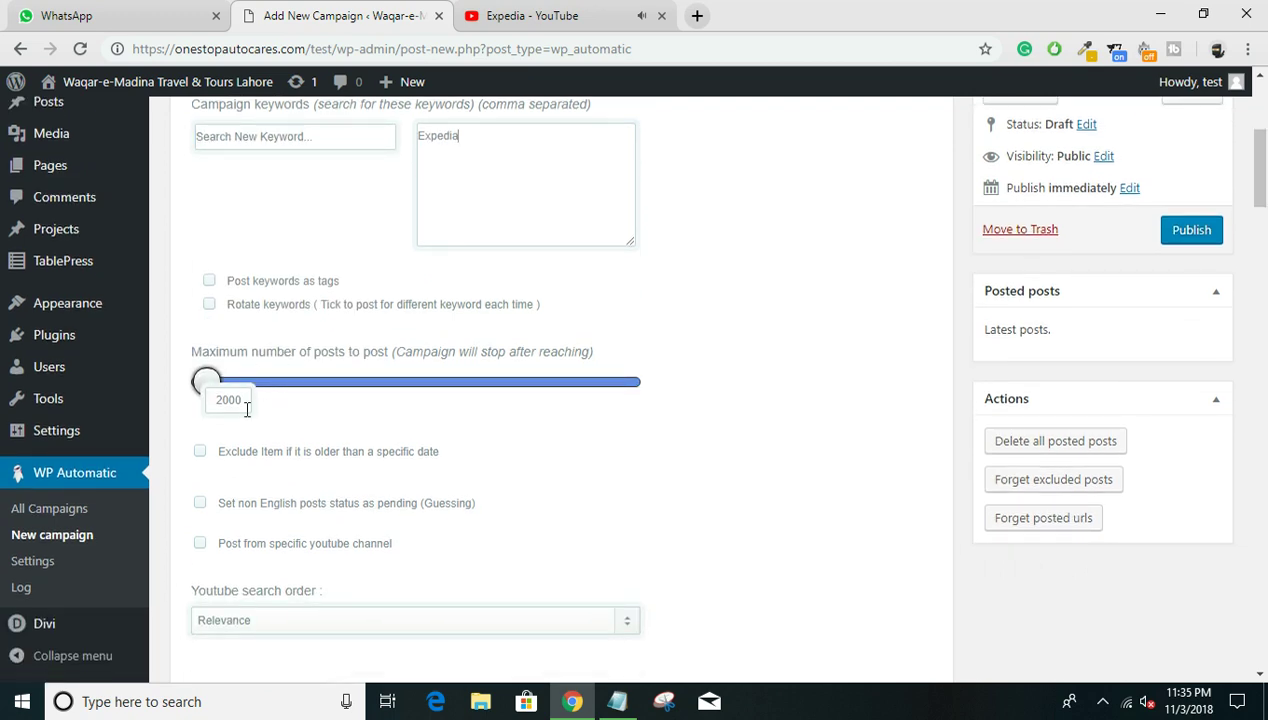
pyautogui.click(495, 13)
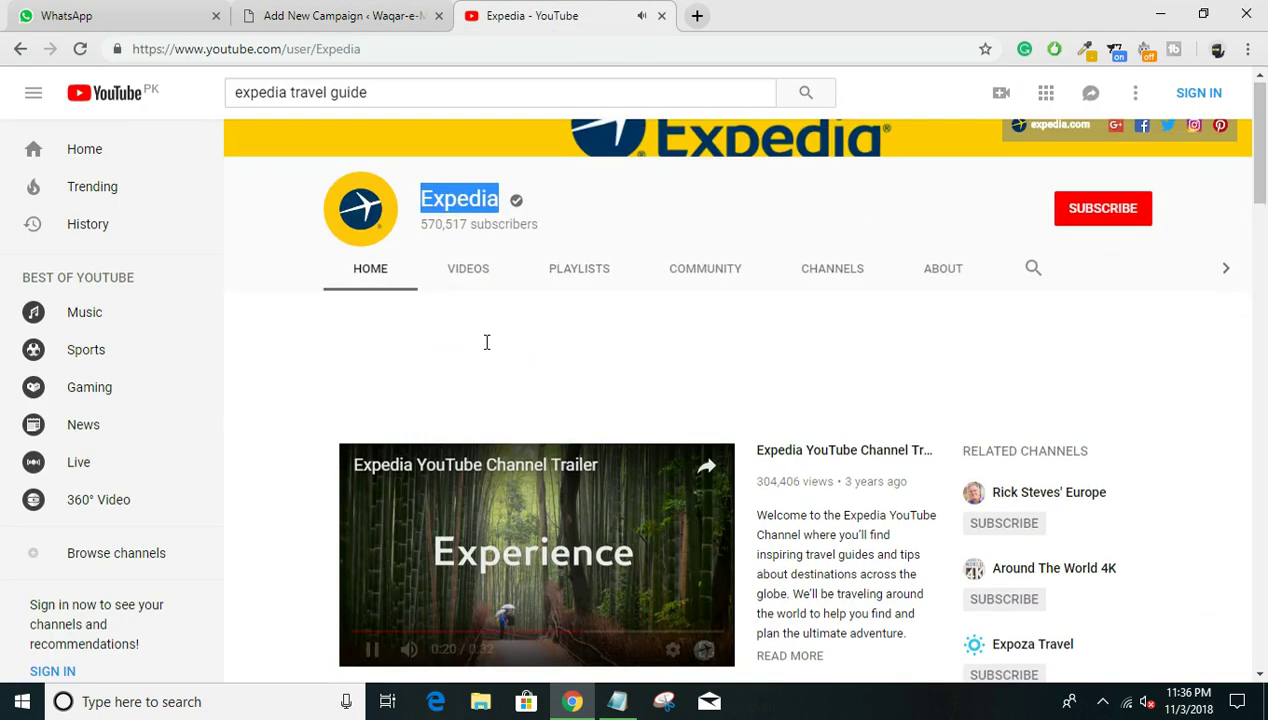
pyautogui.click(780, 98)
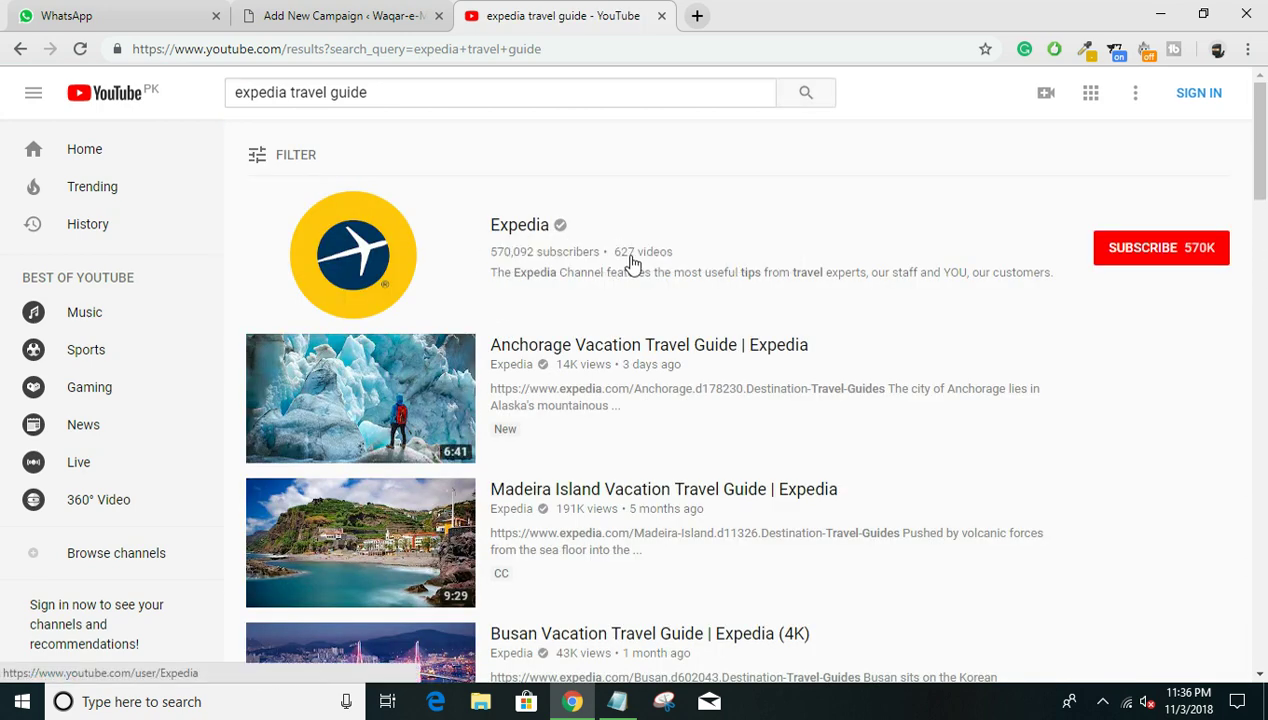
pyautogui.click(291, 15)
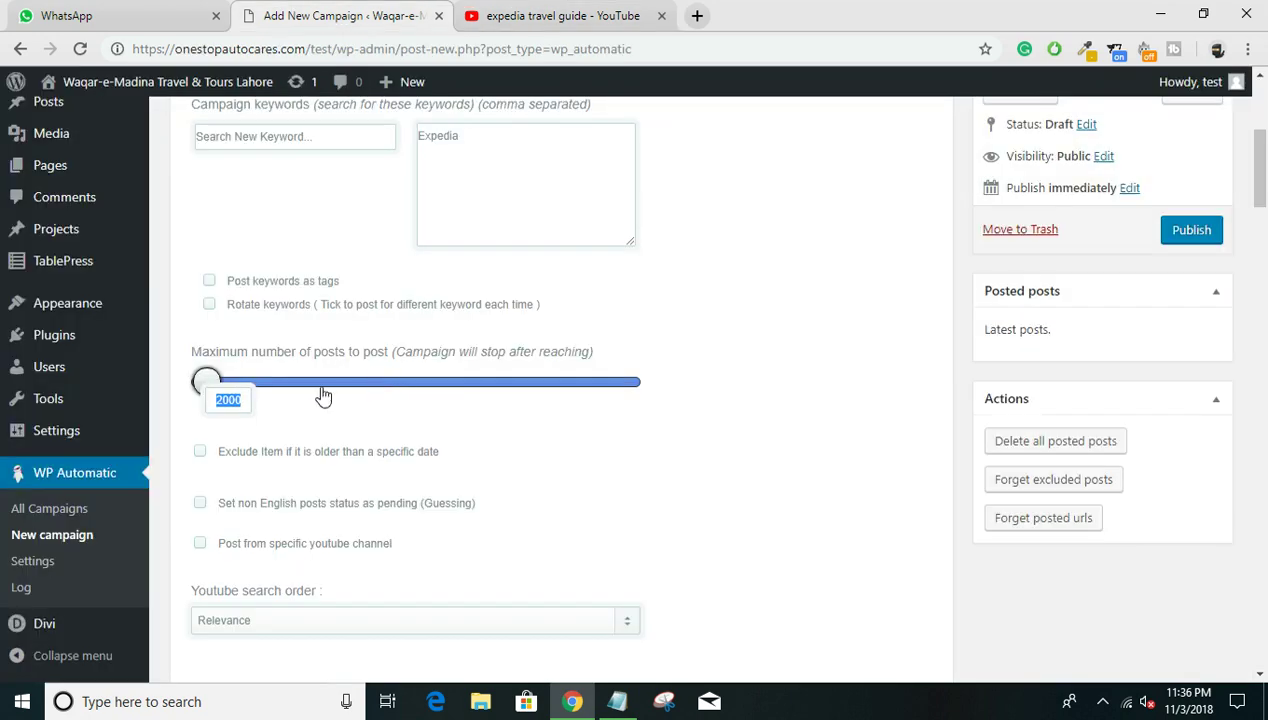
pyautogui.click(242, 406)
pyautogui.write('627')
pyautogui.scroll(-1, 297, 420)
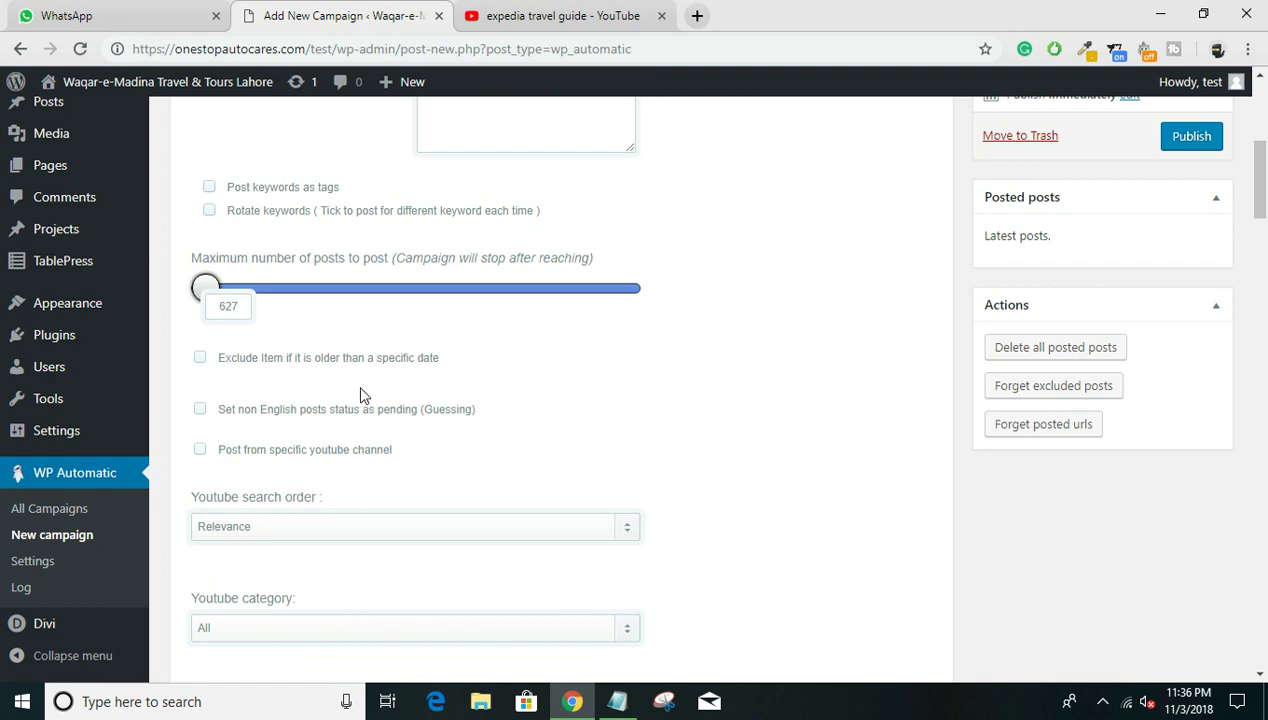
# Examine the campaign's YouTube search order, category, license, type, duration and definition options.
pyautogui.scroll(-1, 355, 392)
pyautogui.scroll(-2, 254, 362)
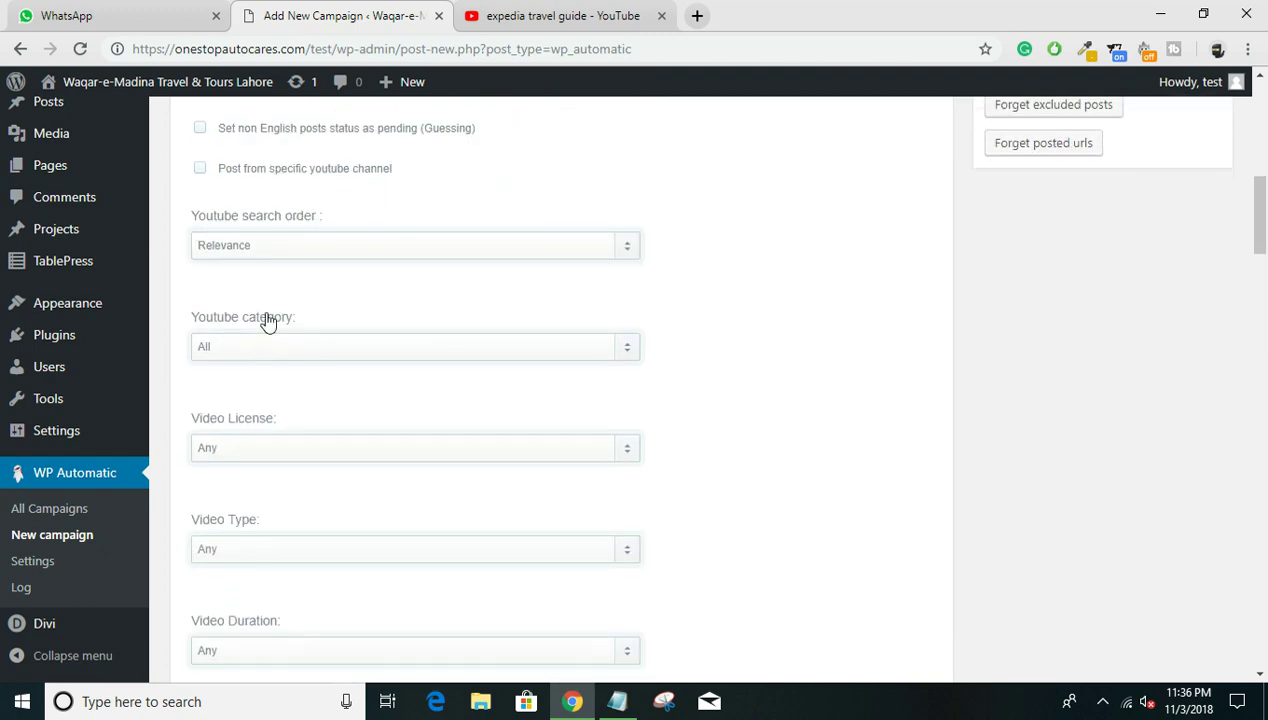
pyautogui.click(273, 243)
pyautogui.click(273, 243)
pyautogui.click(286, 348)
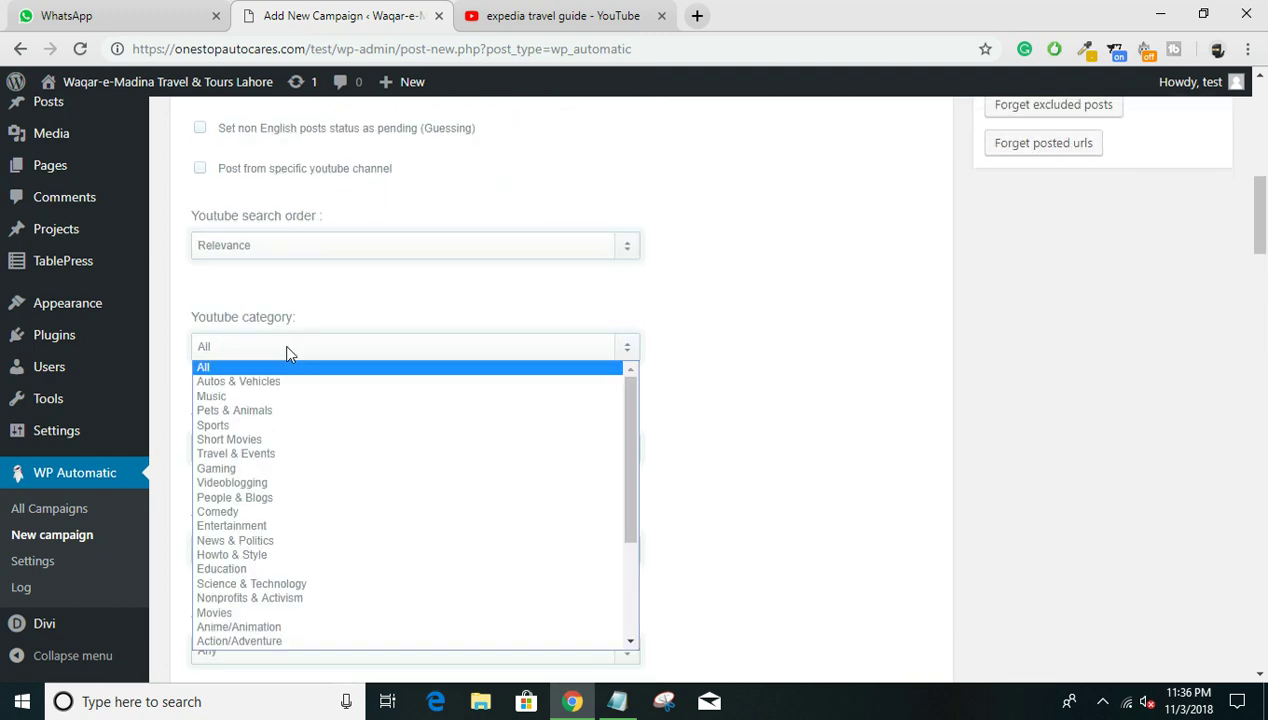
pyautogui.click(285, 347)
pyautogui.scroll(-3, 286, 357)
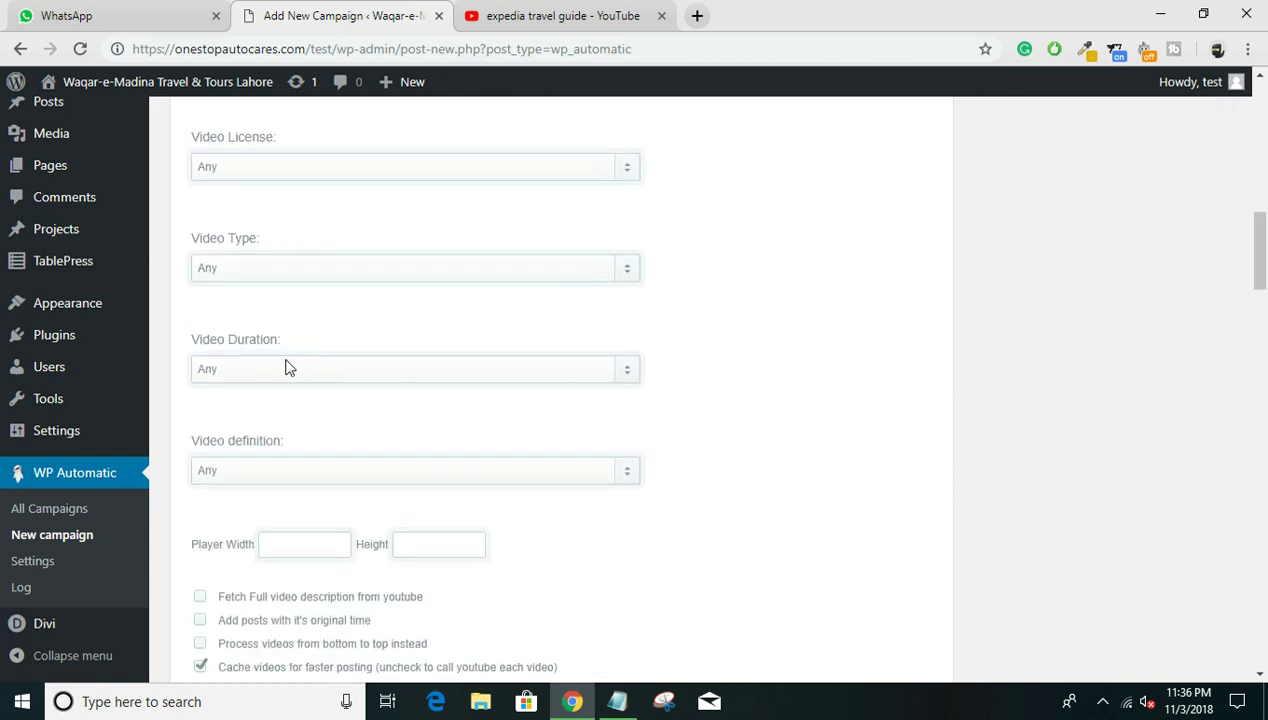
# Append "Madina Travel" after [original_title] in the campaign's post title template.
pyautogui.scroll(-3, 286, 368)
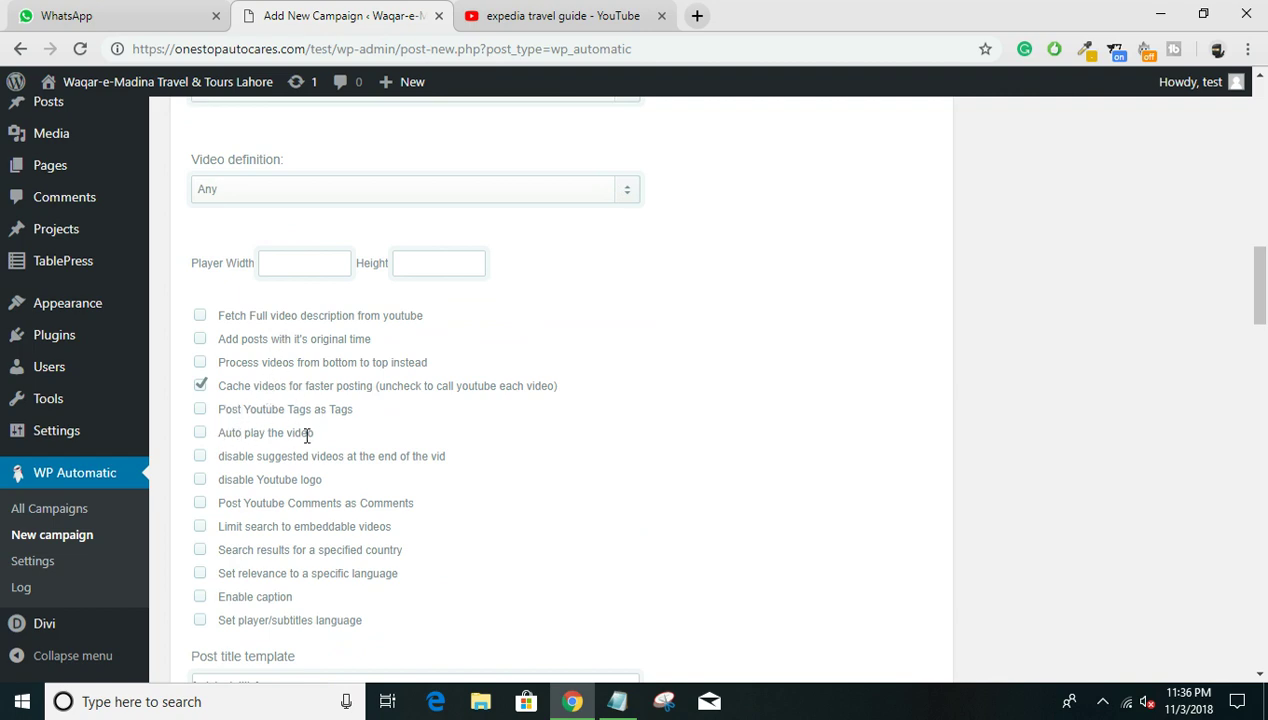
pyautogui.rightClick(202, 441)
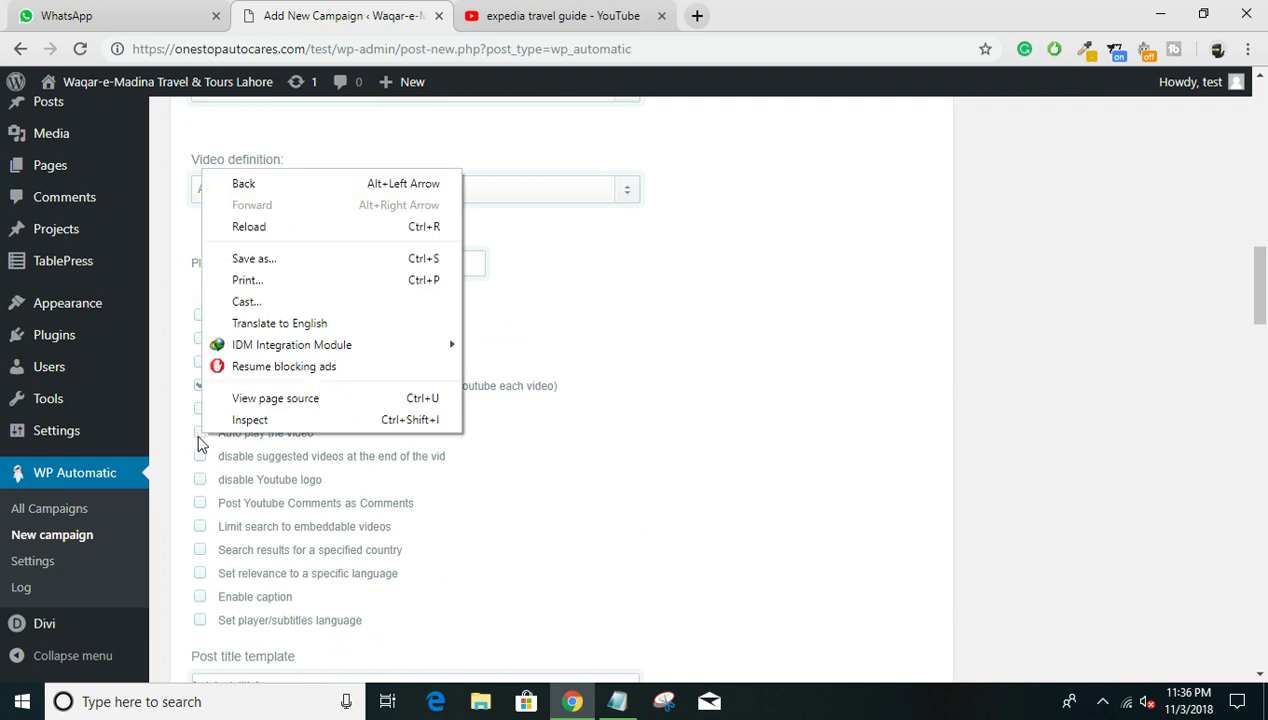
pyautogui.click(190, 448)
pyautogui.scroll(-4, 290, 423)
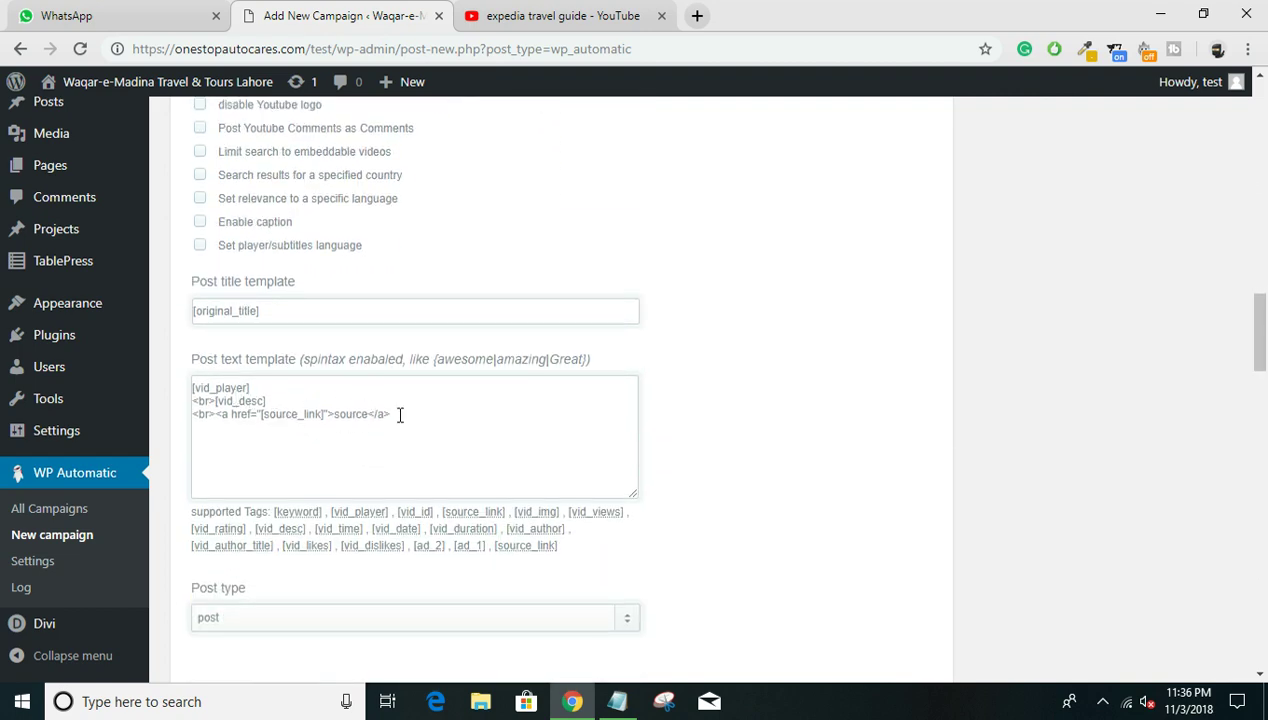
pyautogui.moveTo(399, 414); pyautogui.dragTo(212, 400)
pyautogui.click(284, 315)
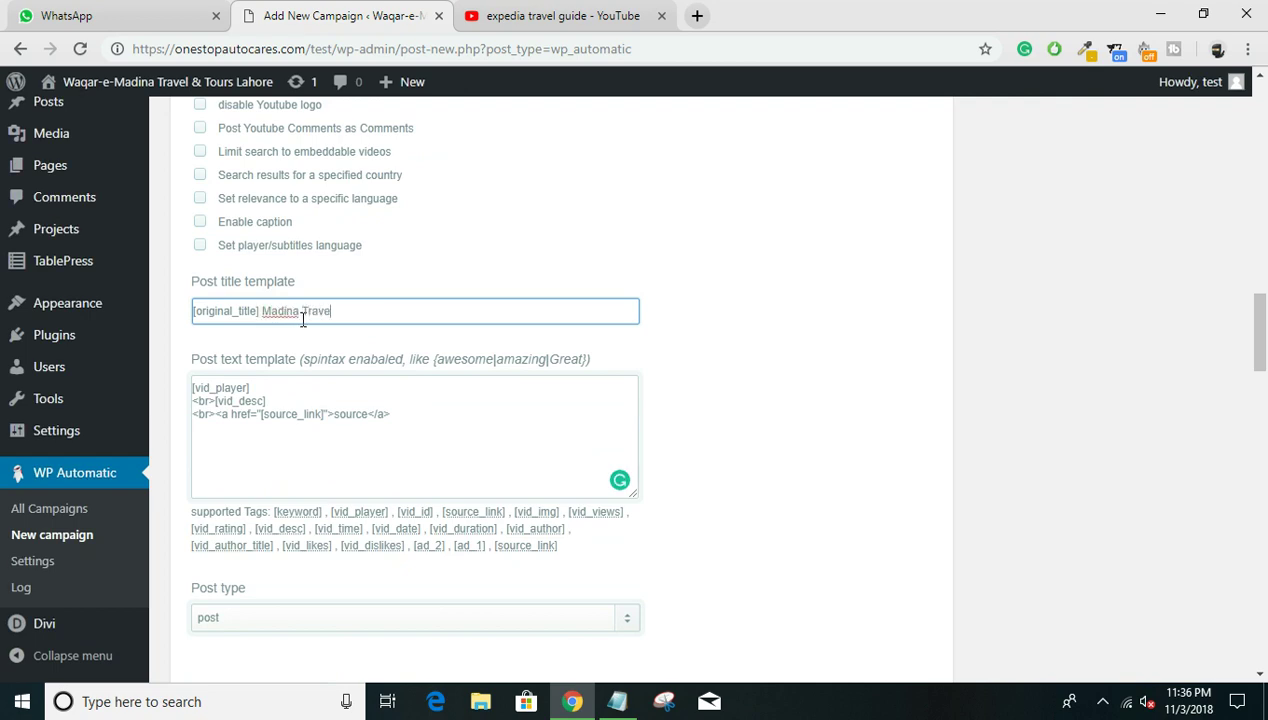
# Assign the campaign's posts to the Uncategorized category, keeping the post type as post and Keyword to category disabled.
pyautogui.scroll(-2, 378, 497)
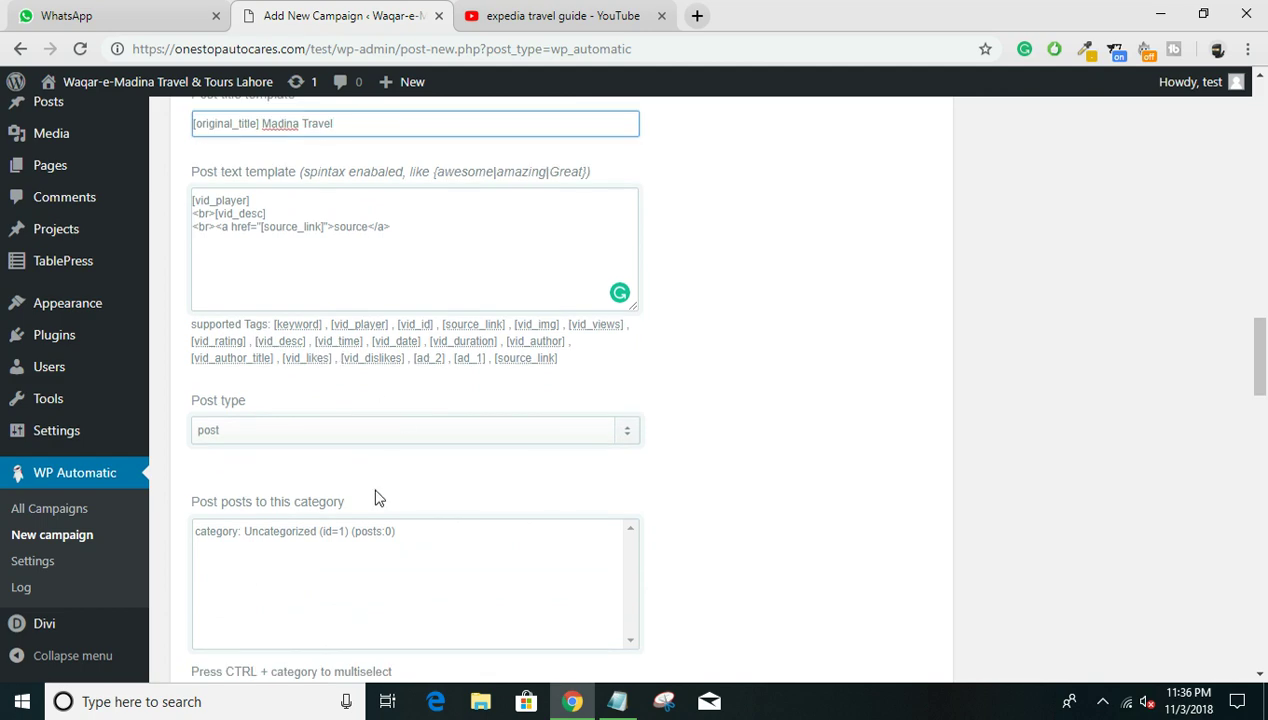
pyautogui.scroll(-2, 362, 412)
pyautogui.click(420, 349)
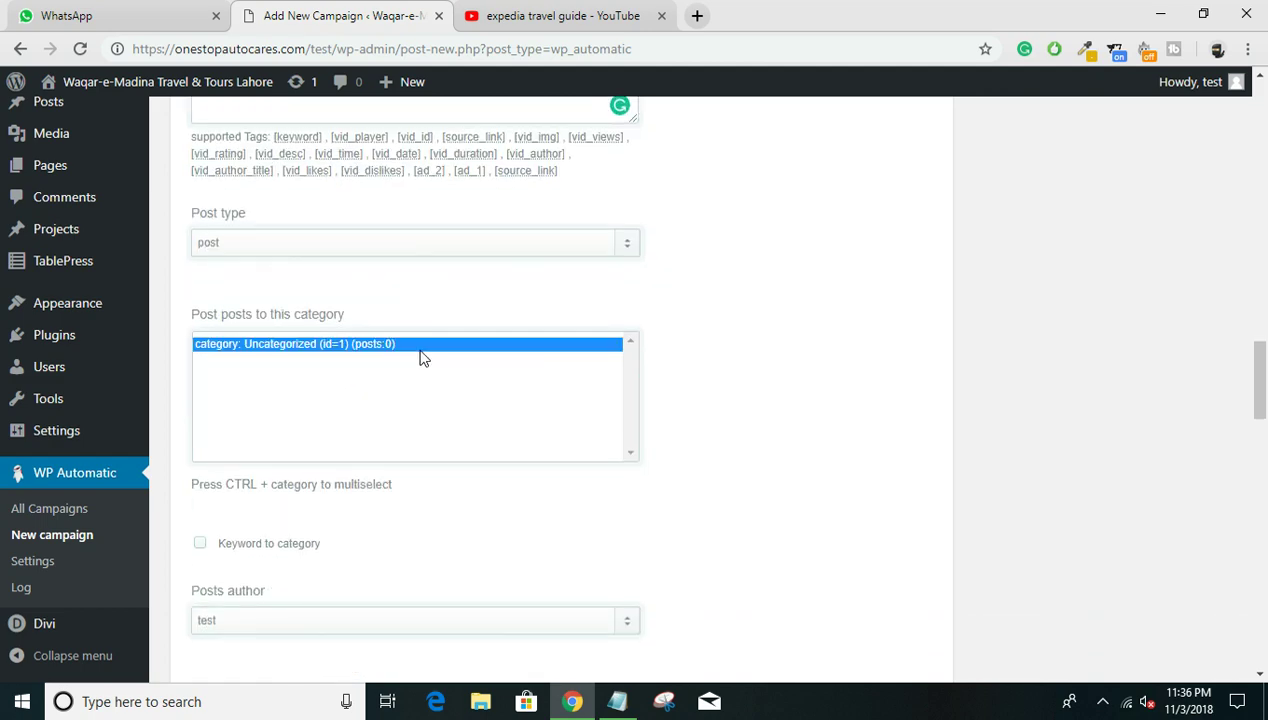
pyautogui.click(311, 250)
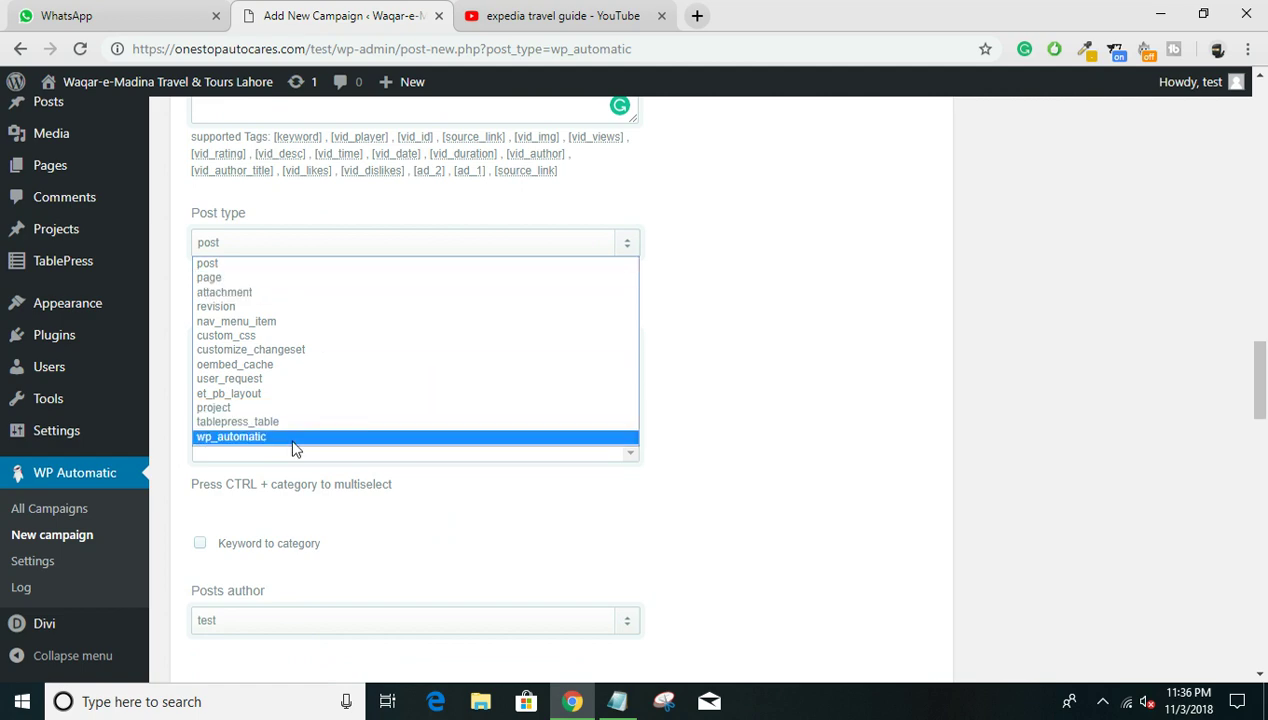
pyautogui.click(303, 263)
pyautogui.scroll(-2, 344, 402)
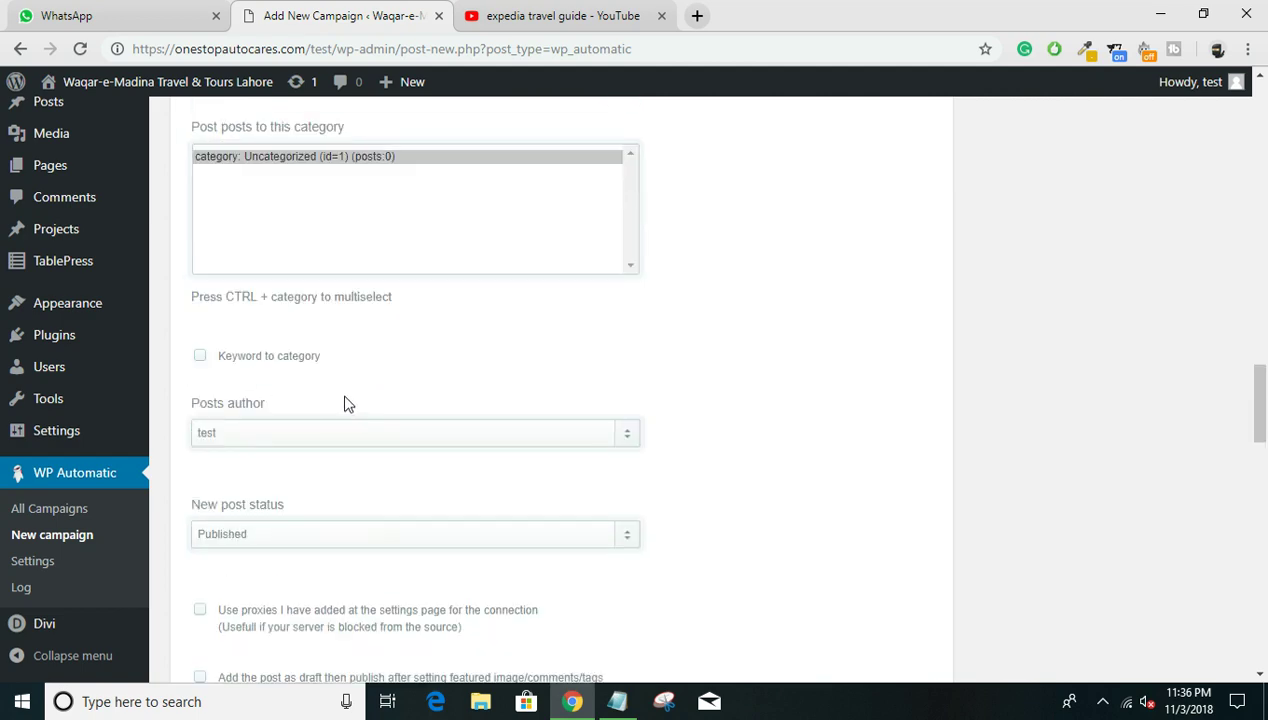
pyautogui.click(200, 360)
pyautogui.click(205, 360)
pyautogui.scroll(-2, 236, 372)
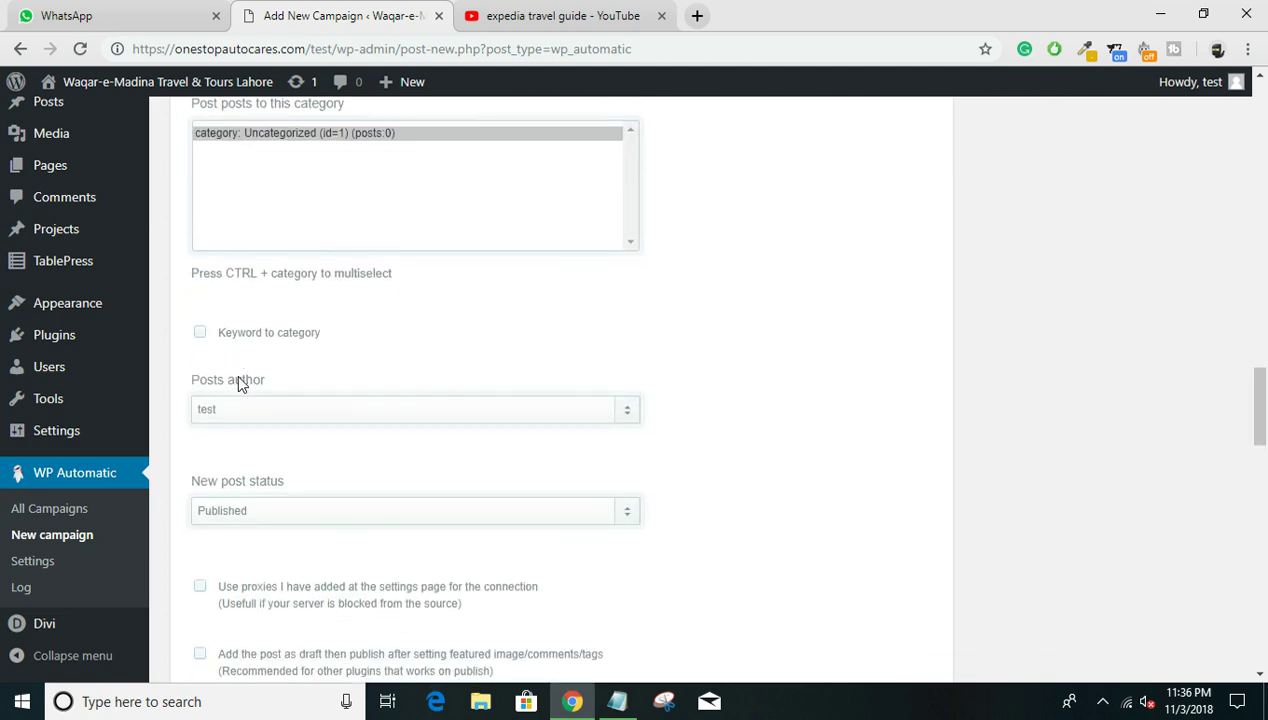
# Enable stripping the first image from the content after setting it as the featured image.
pyautogui.scroll(-5, 363, 396)
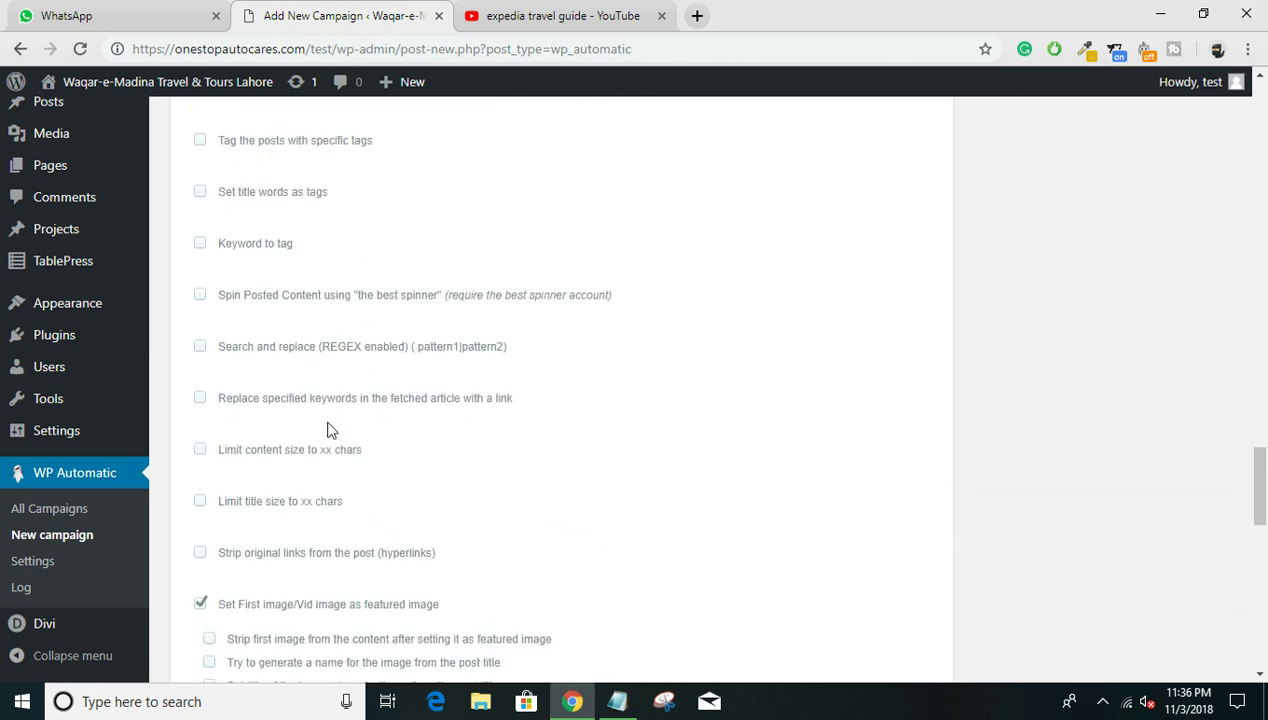
pyautogui.scroll(-2, 331, 430)
pyautogui.click(209, 453)
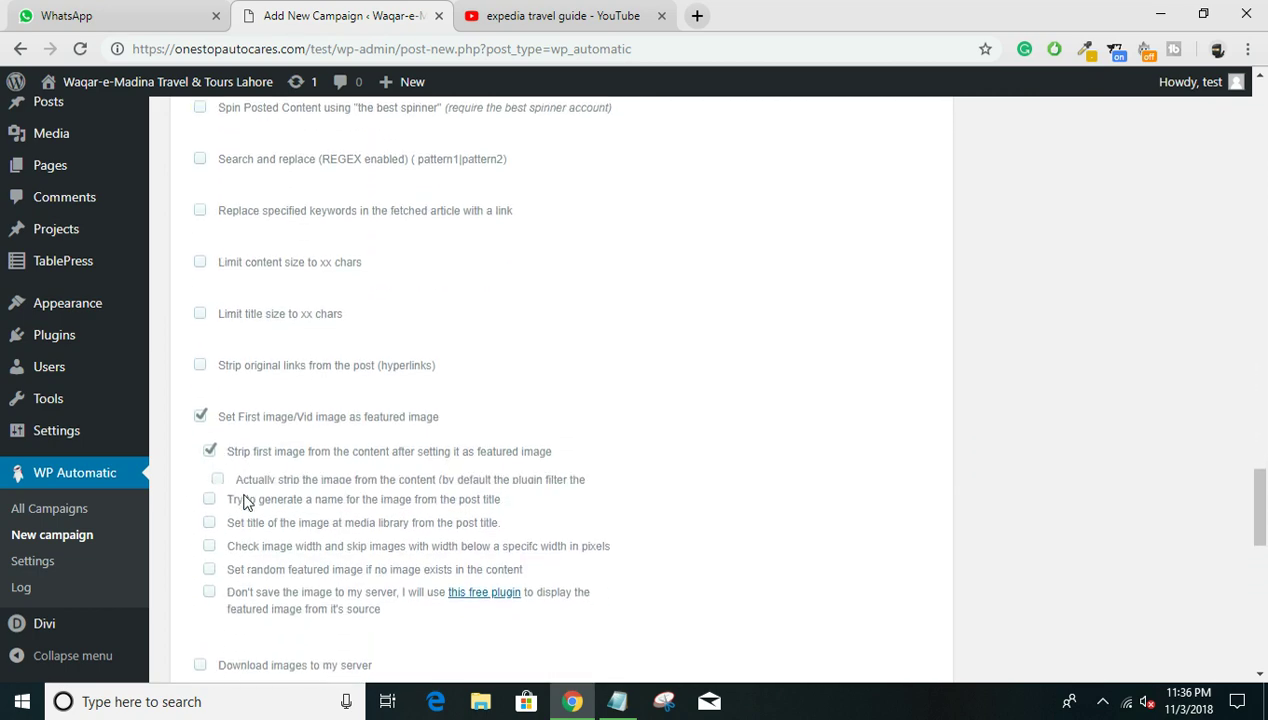
# Look over the remaining campaign options, publish the Expedia Travel Guide campaign and run it once.
pyautogui.scroll(-11, 282, 492)
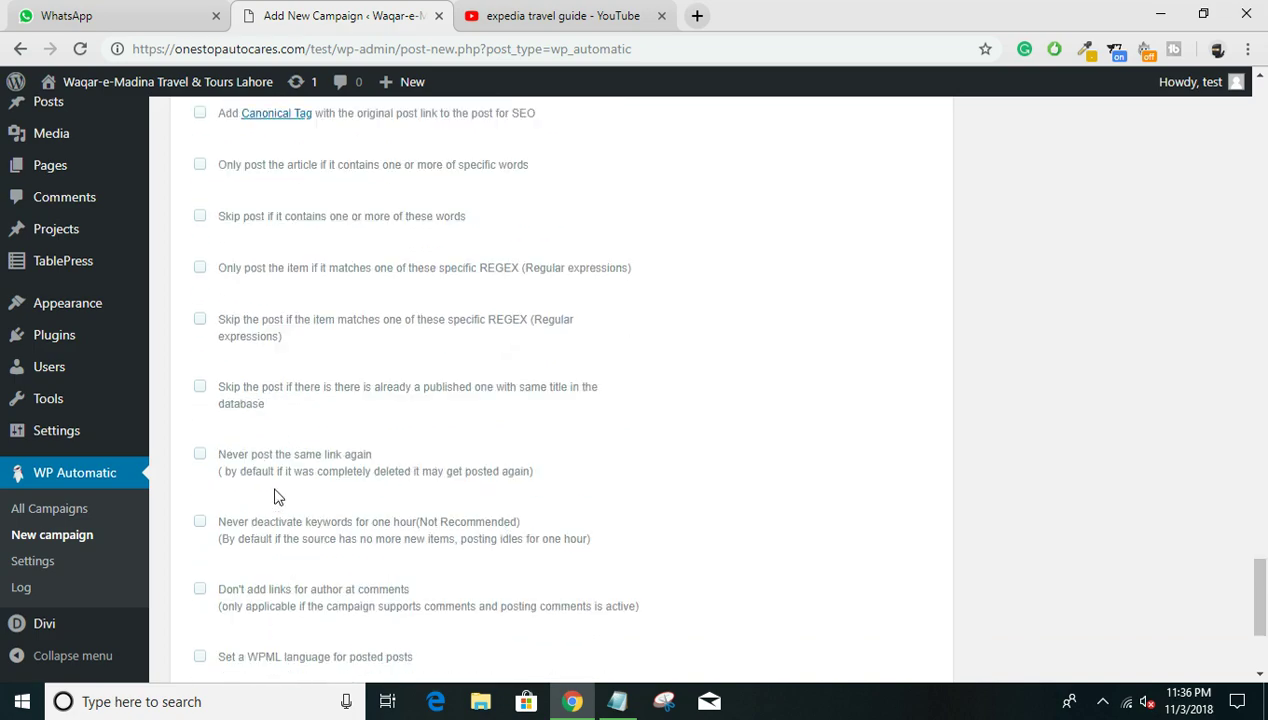
pyautogui.scroll(15, 340, 460)
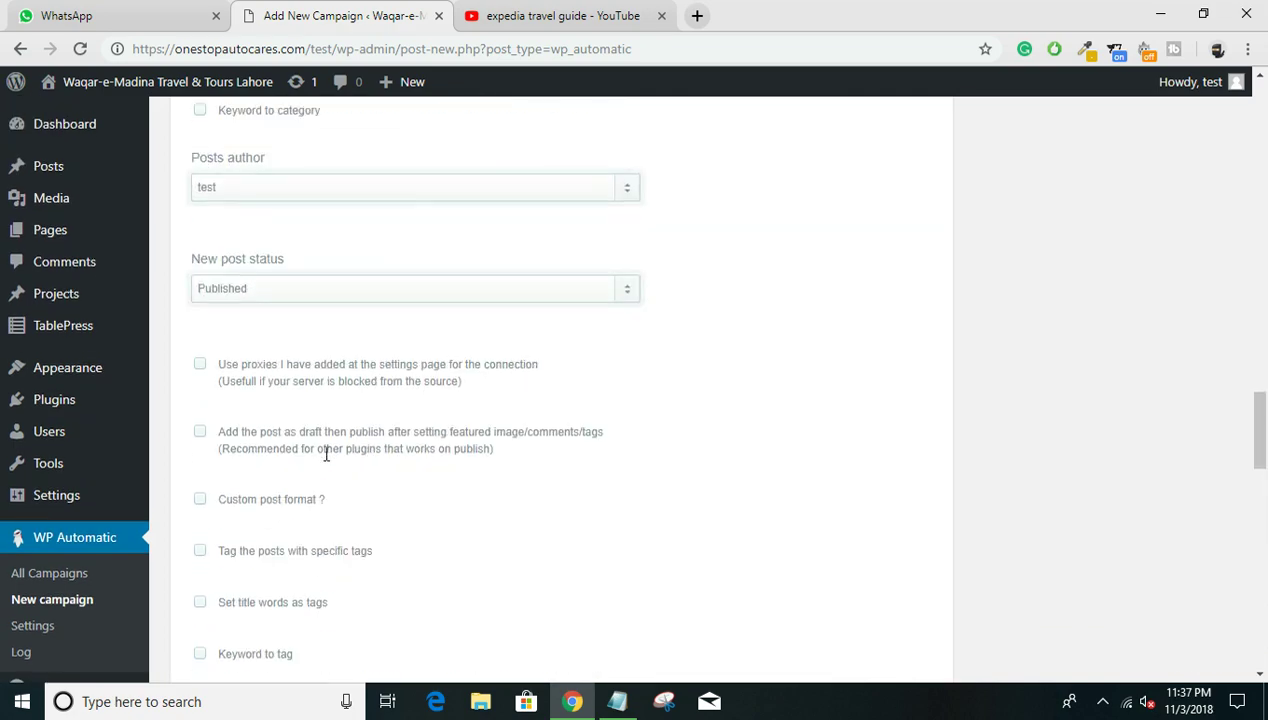
pyautogui.scroll(15, 328, 458)
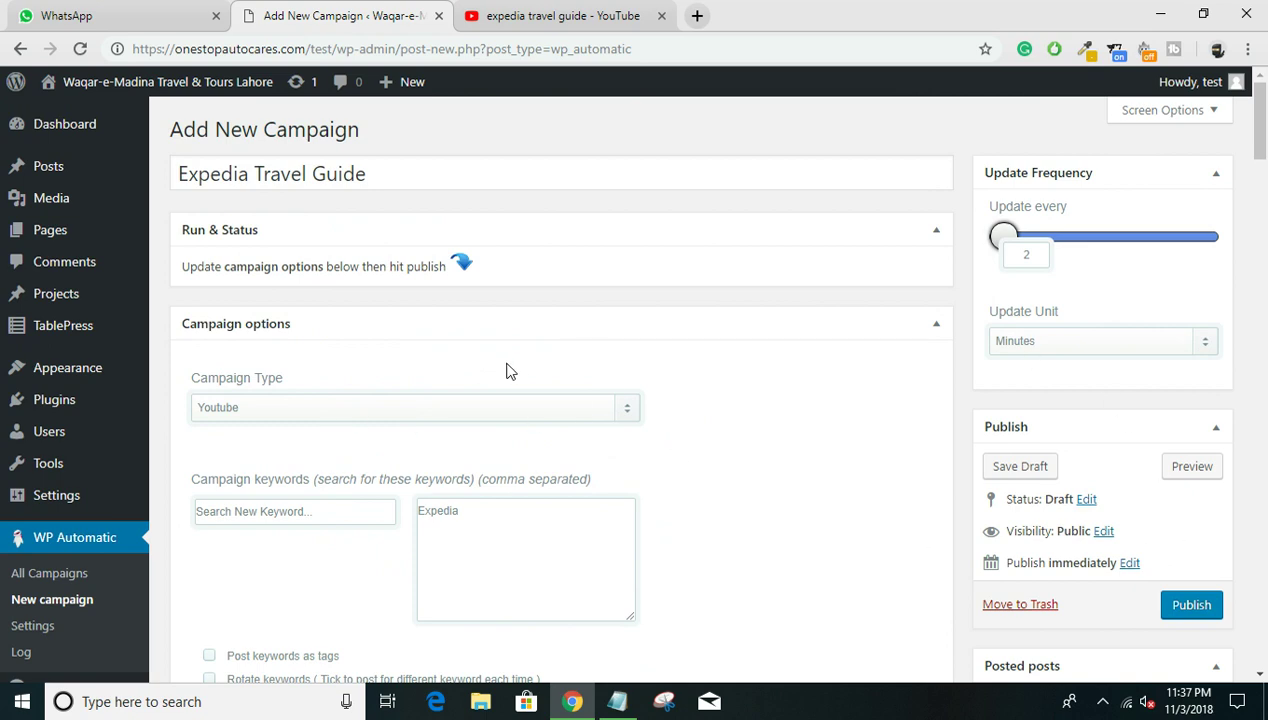
pyautogui.scroll(-3, 506, 371)
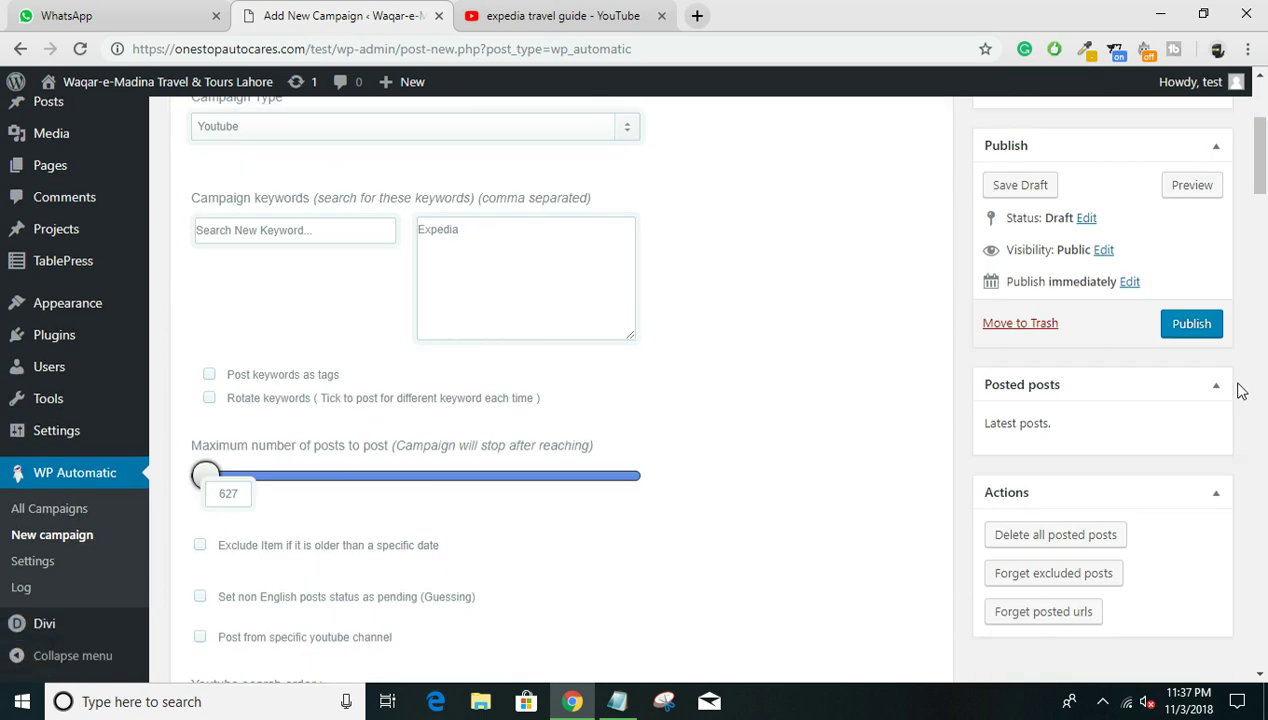
pyautogui.click(1164, 334)
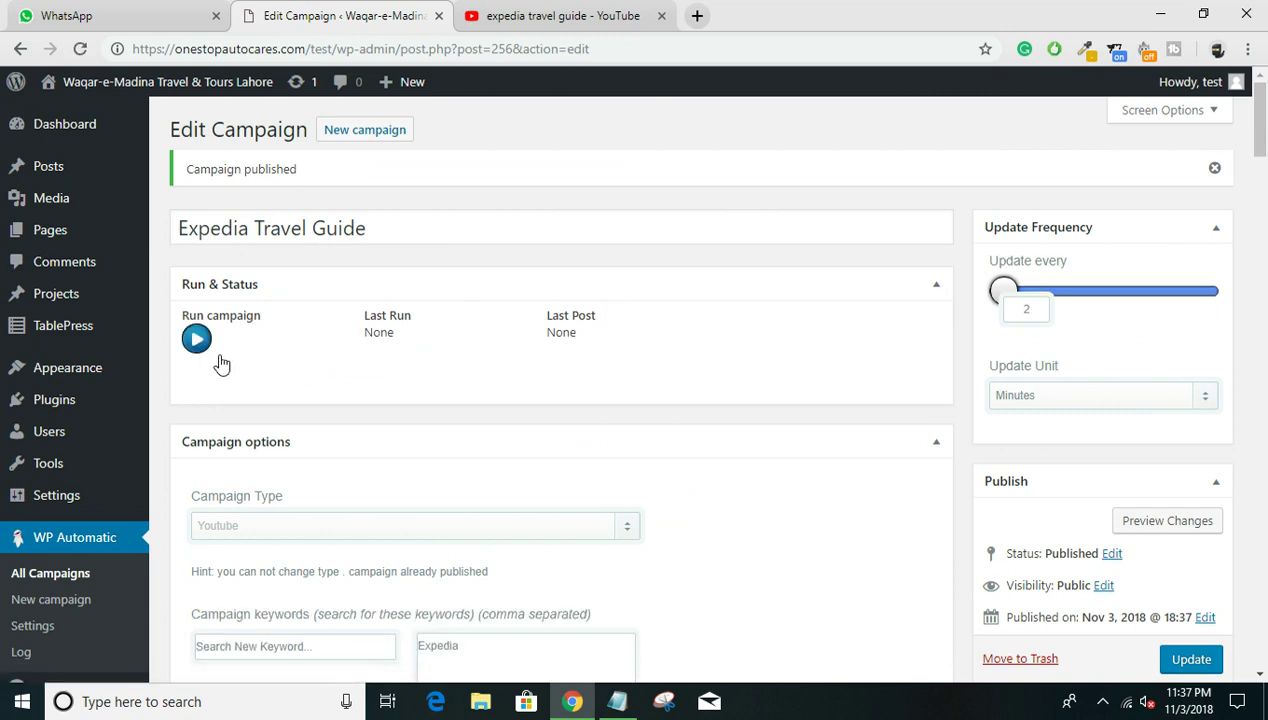
pyautogui.click(195, 345)
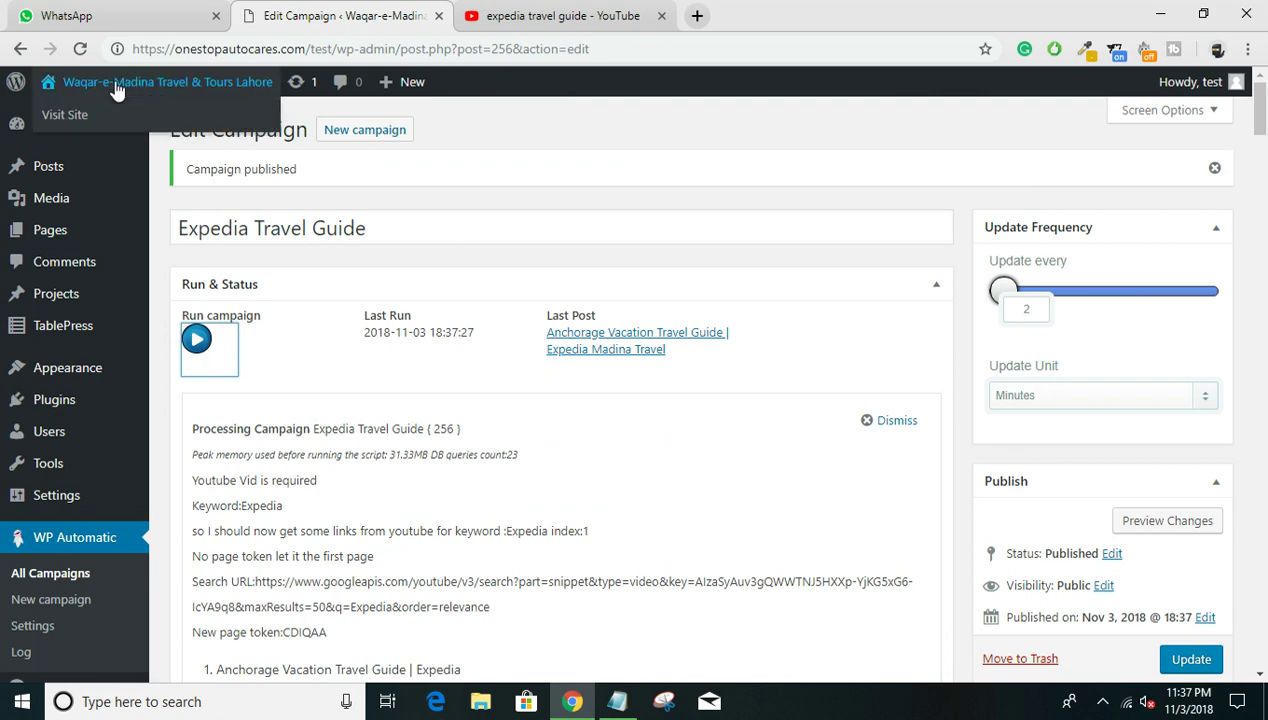
# Open the website's front page in a separate tab and check it.
pyautogui.middleClick(115, 118)
pyautogui.click(557, 10)
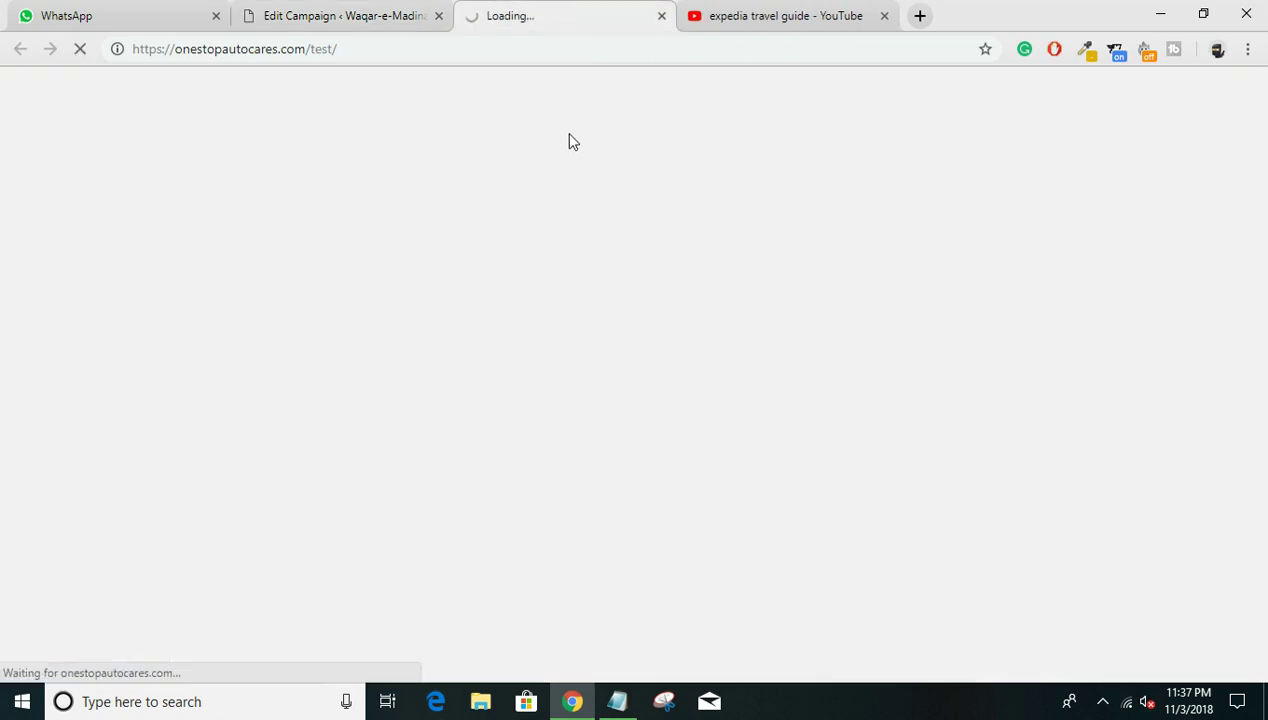
pyautogui.click(415, 15)
pyautogui.click(557, 14)
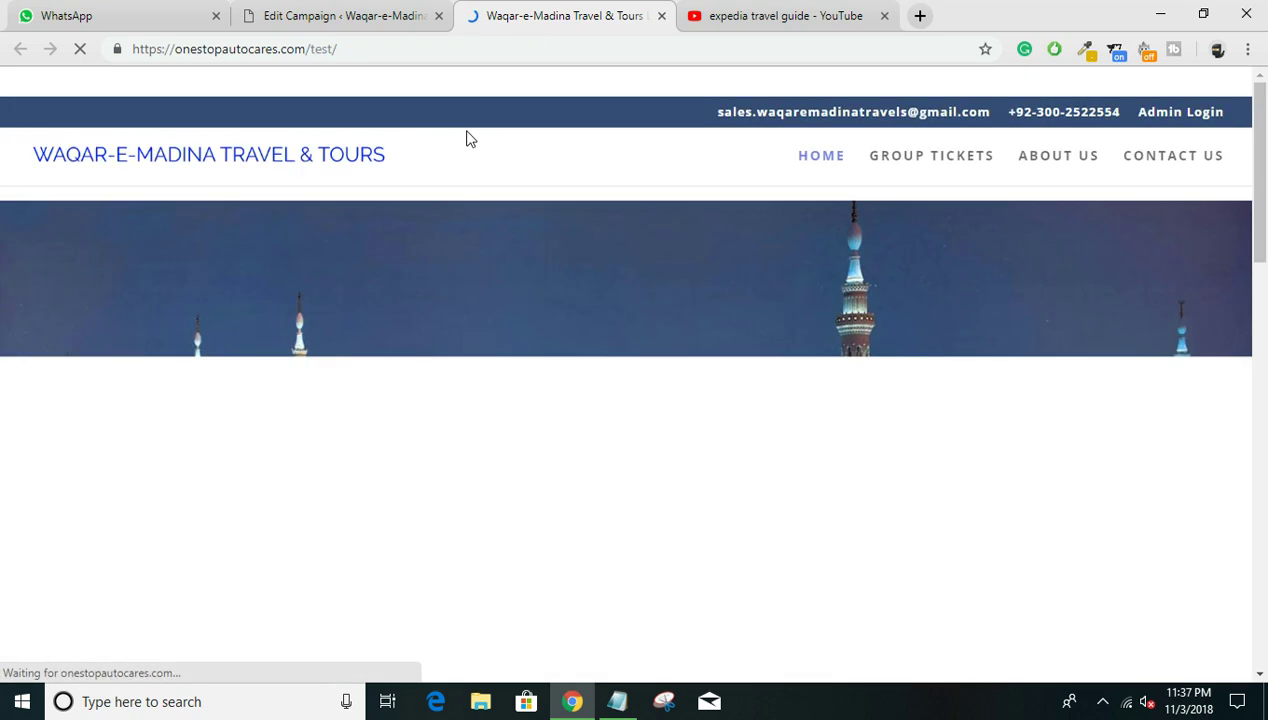
# Create a new page titled "Blog" in the WordPress admin and publish it.
pyautogui.click(256, 14)
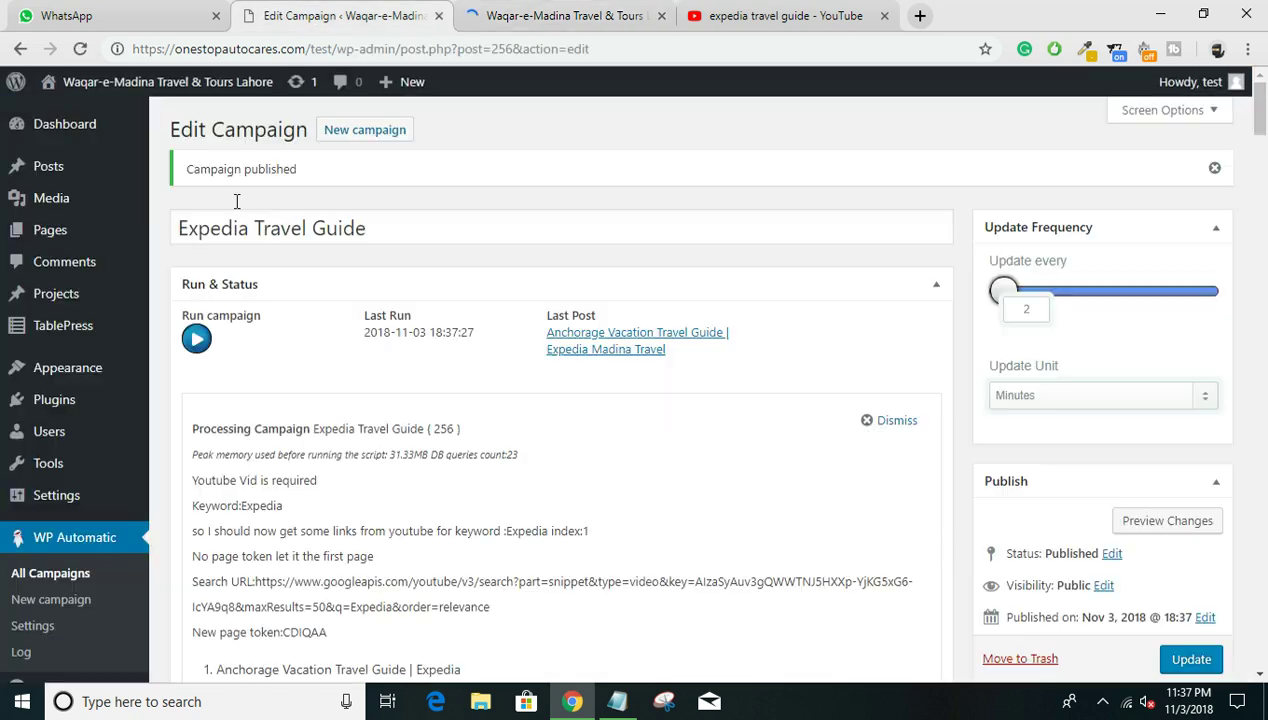
pyautogui.click(175, 257)
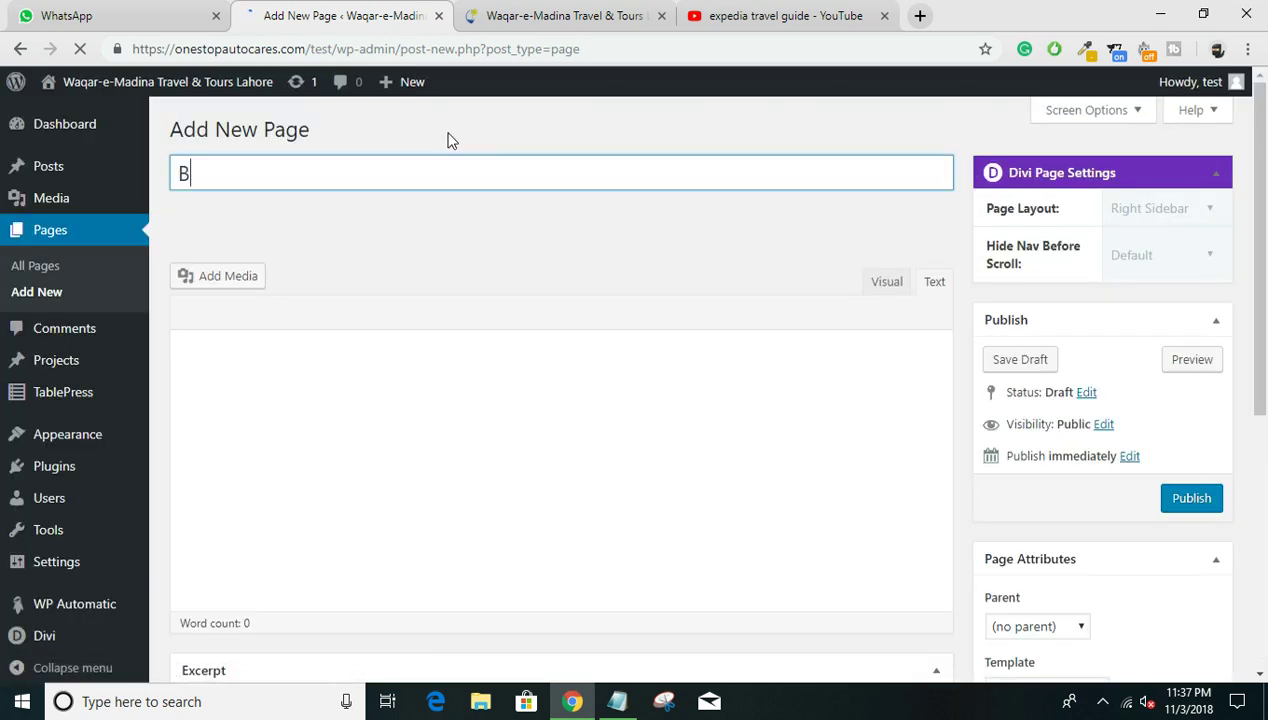
pyautogui.click(1190, 499)
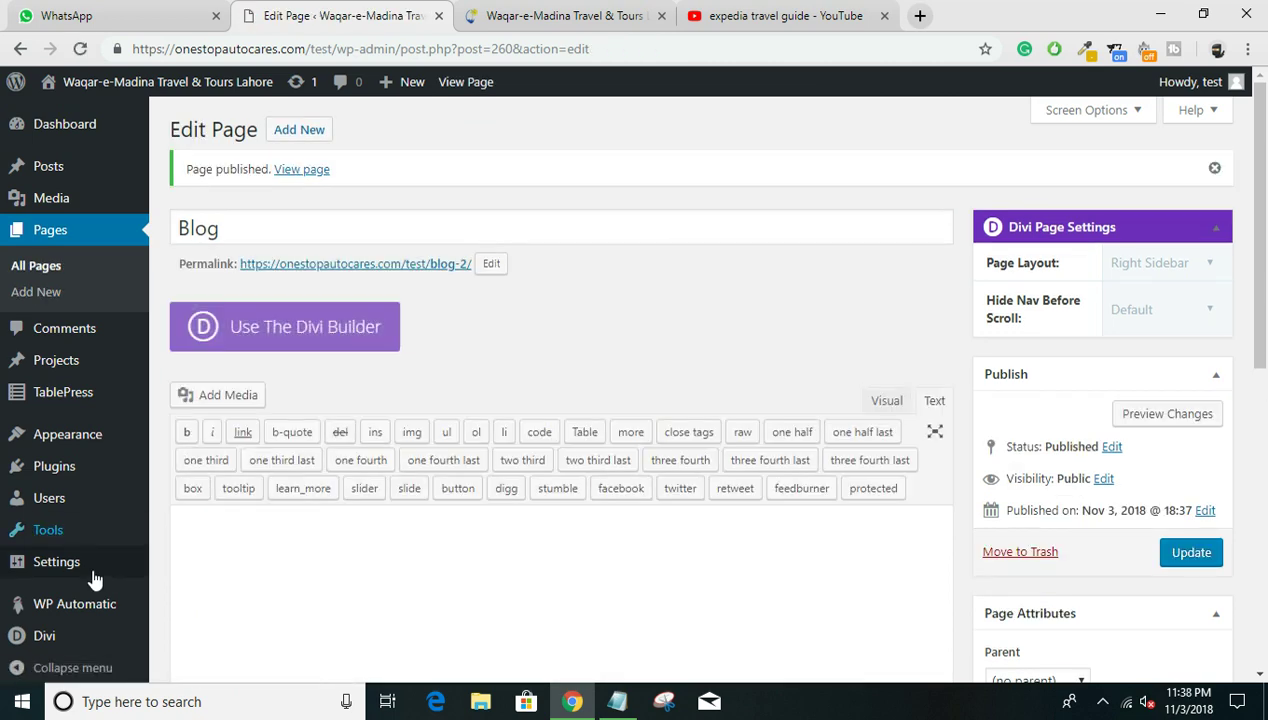
# Set the Posts page to Blog in the Reading settings and save the changes.
pyautogui.moveTo(92, 486)
pyautogui.moveTo(56, 562)
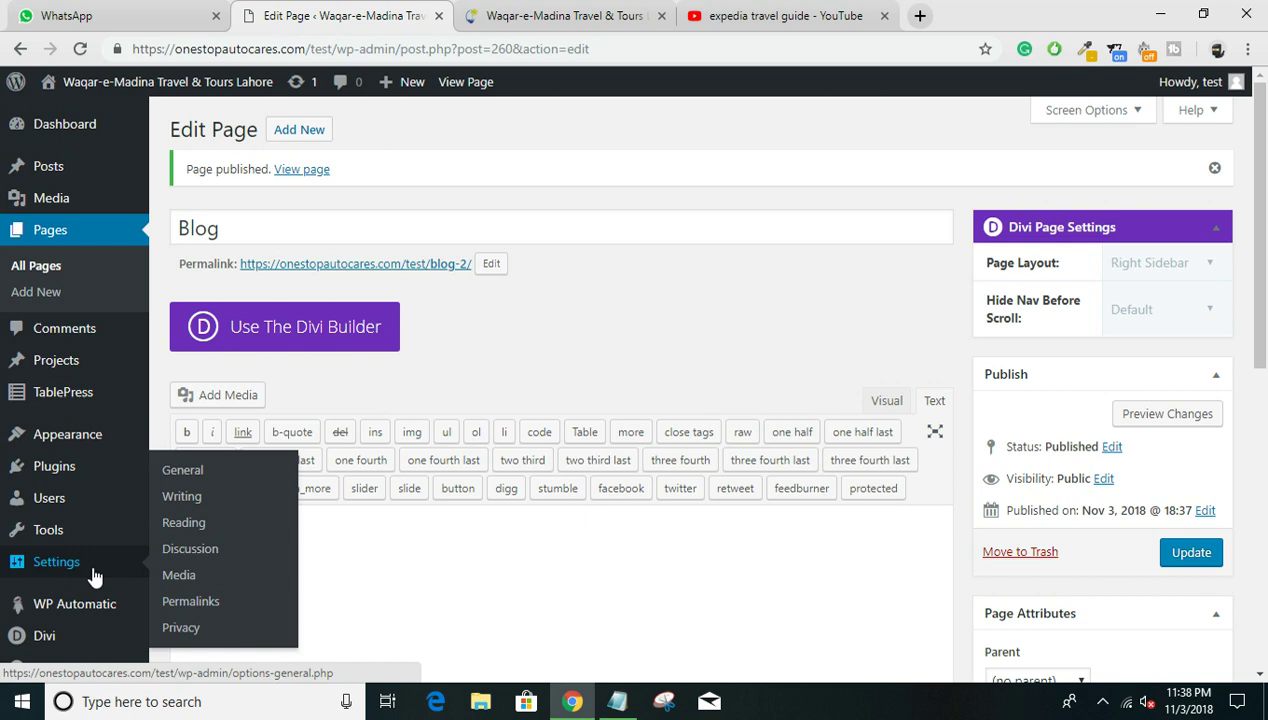
pyautogui.click(183, 522)
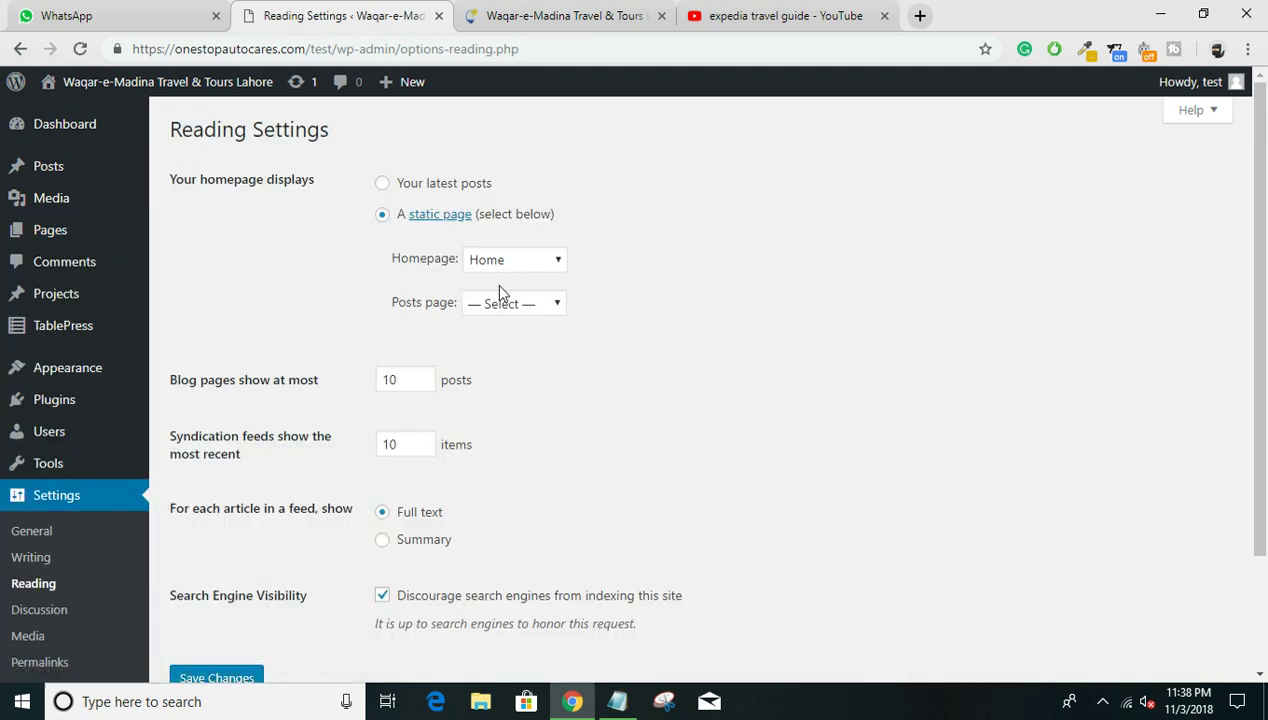
pyautogui.click(499, 304)
pyautogui.click(508, 365)
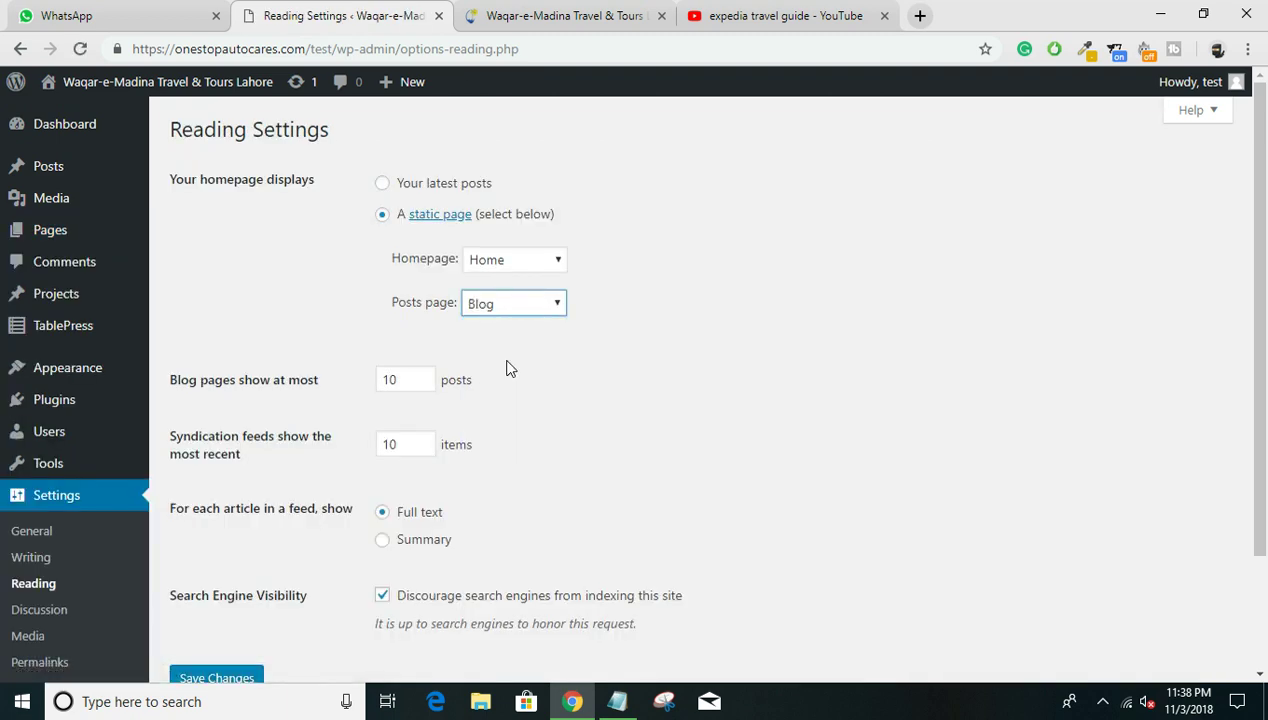
pyautogui.click(236, 672)
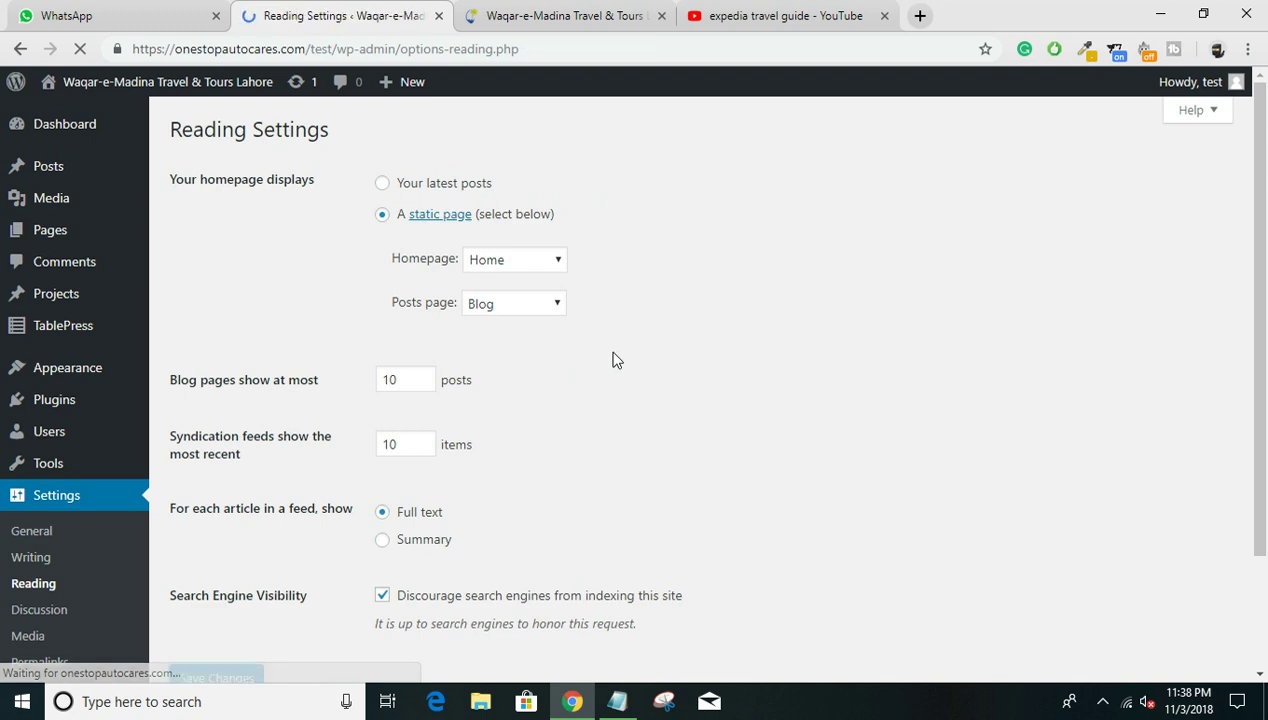
# Open the website again in a new tab, close the outdated site tab and view the fresh one.
pyautogui.rightClick(114, 116)
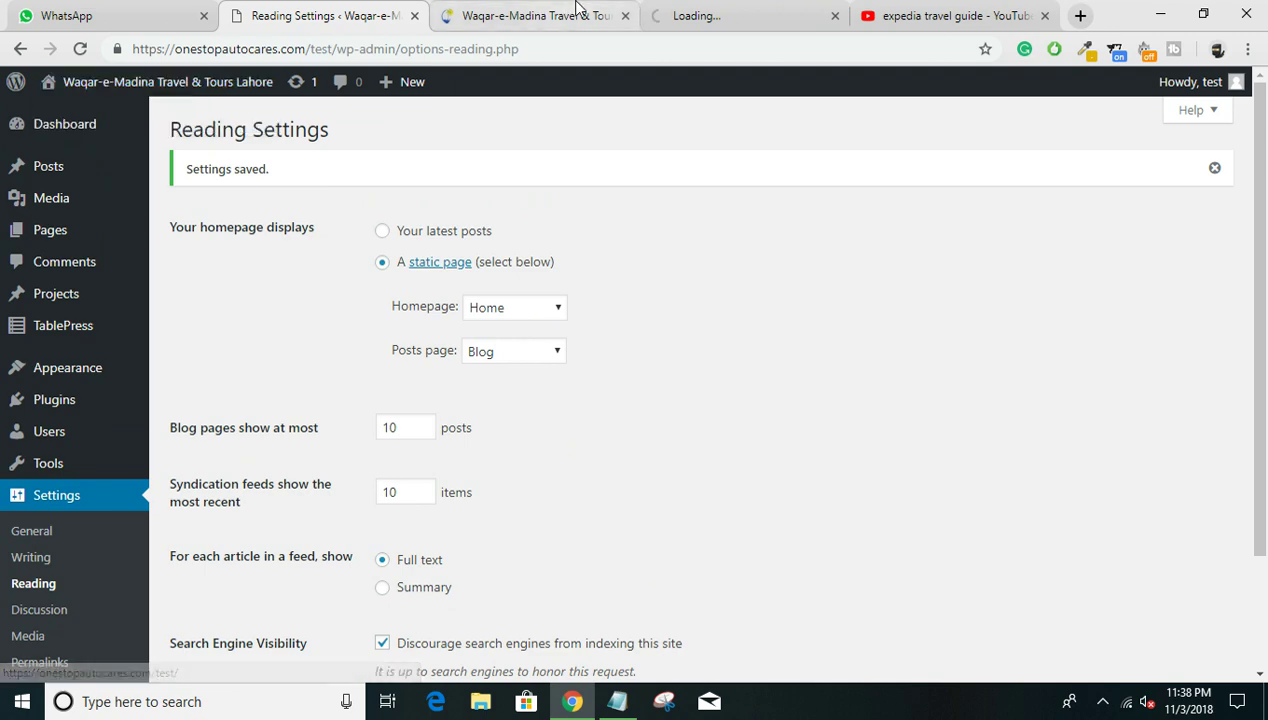
pyautogui.click(624, 15)
pyautogui.click(566, 12)
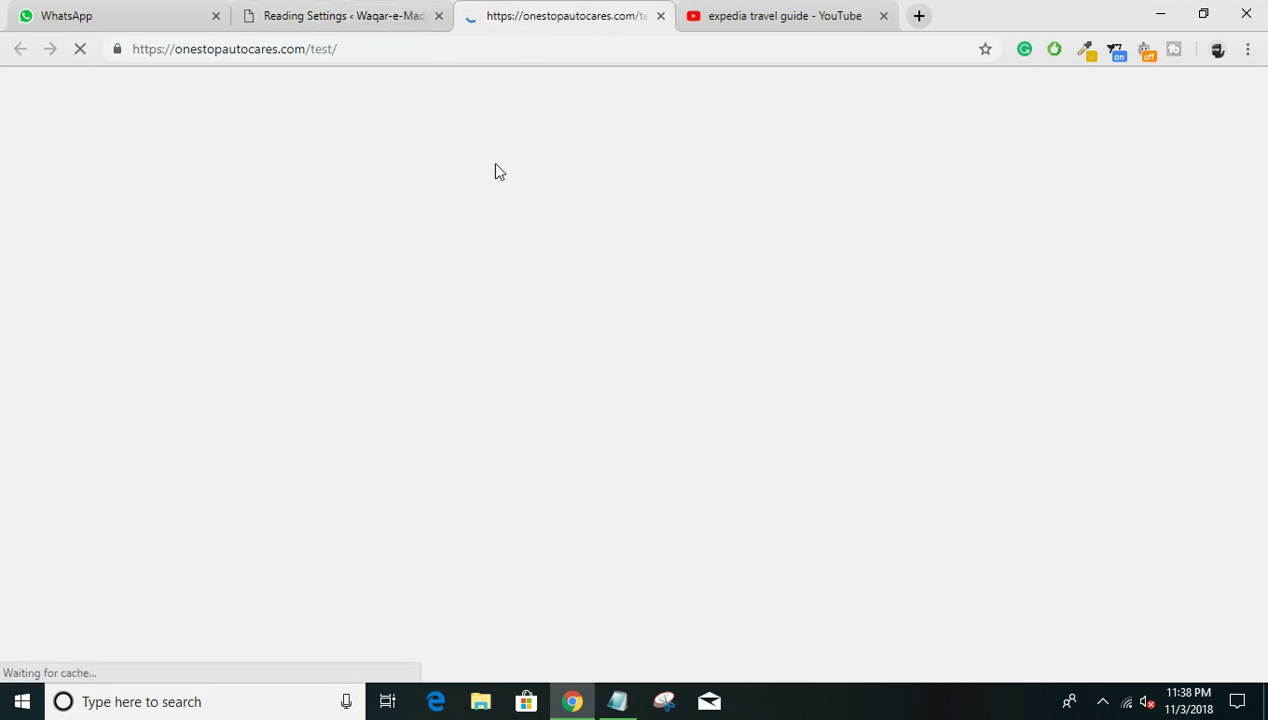
# Return to the WordPress admin and open the editor for the site's navigation menus.
pyautogui.click(338, 16)
pyautogui.scroll(-2, 91, 480)
pyautogui.scroll(2, 91, 460)
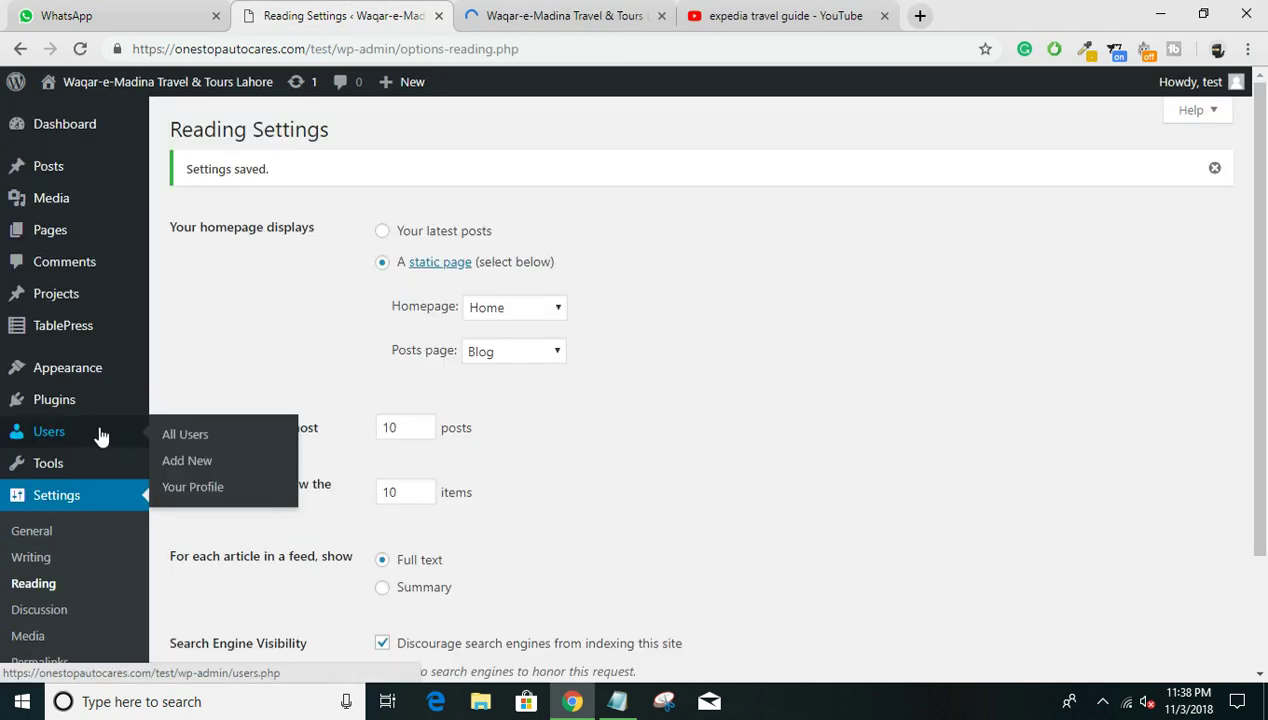
pyautogui.click(250, 452)
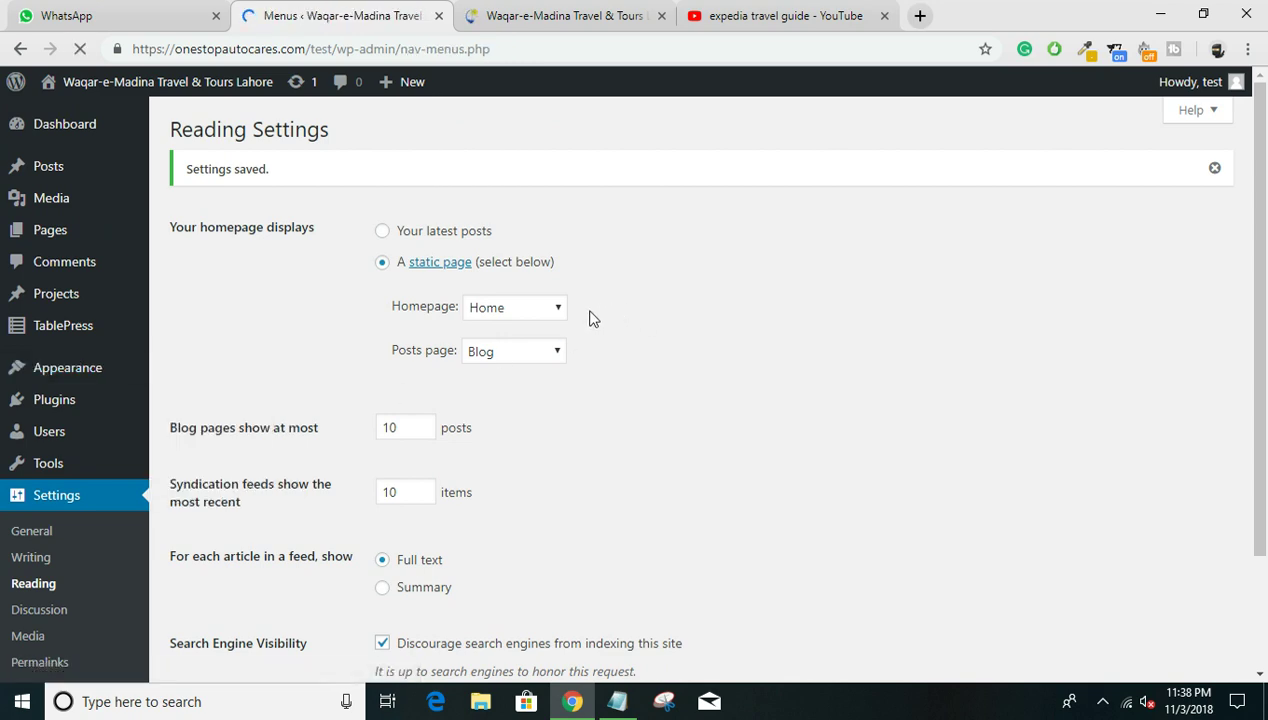
# Try to add the most recent Blog page to Secondary_Menu.
pyautogui.scroll(-1, 207, 310)
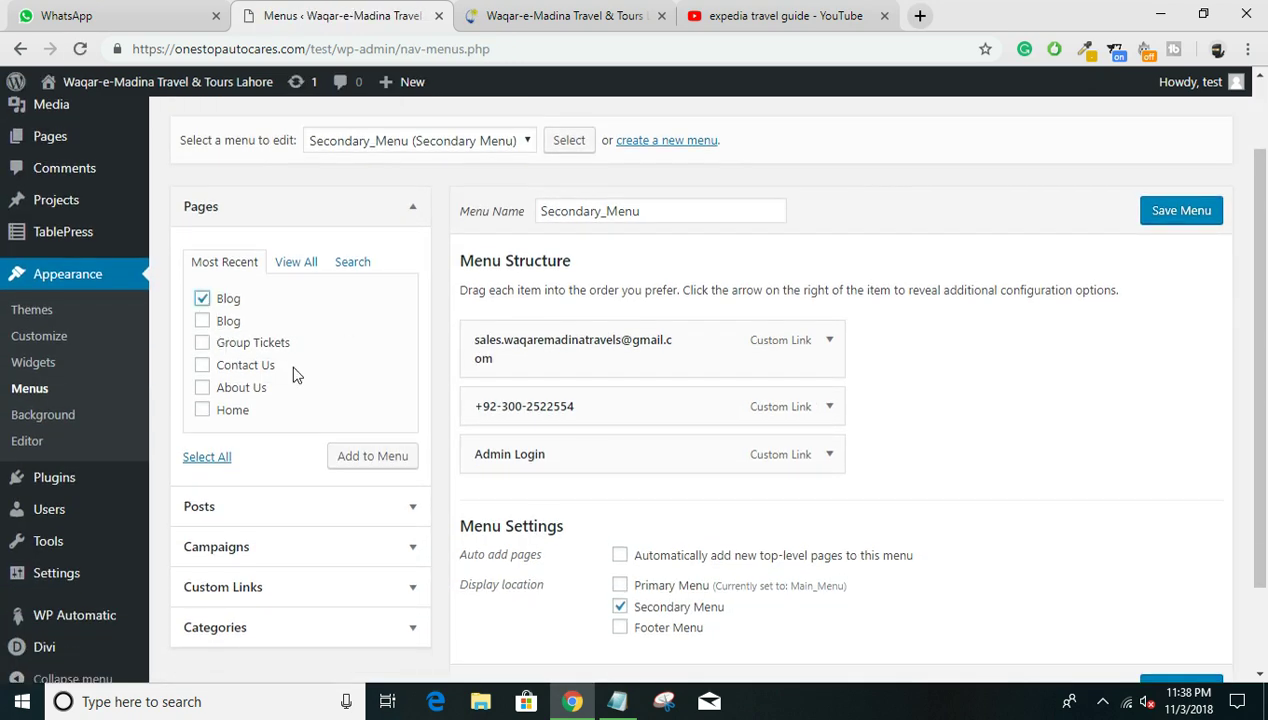
pyautogui.click(349, 460)
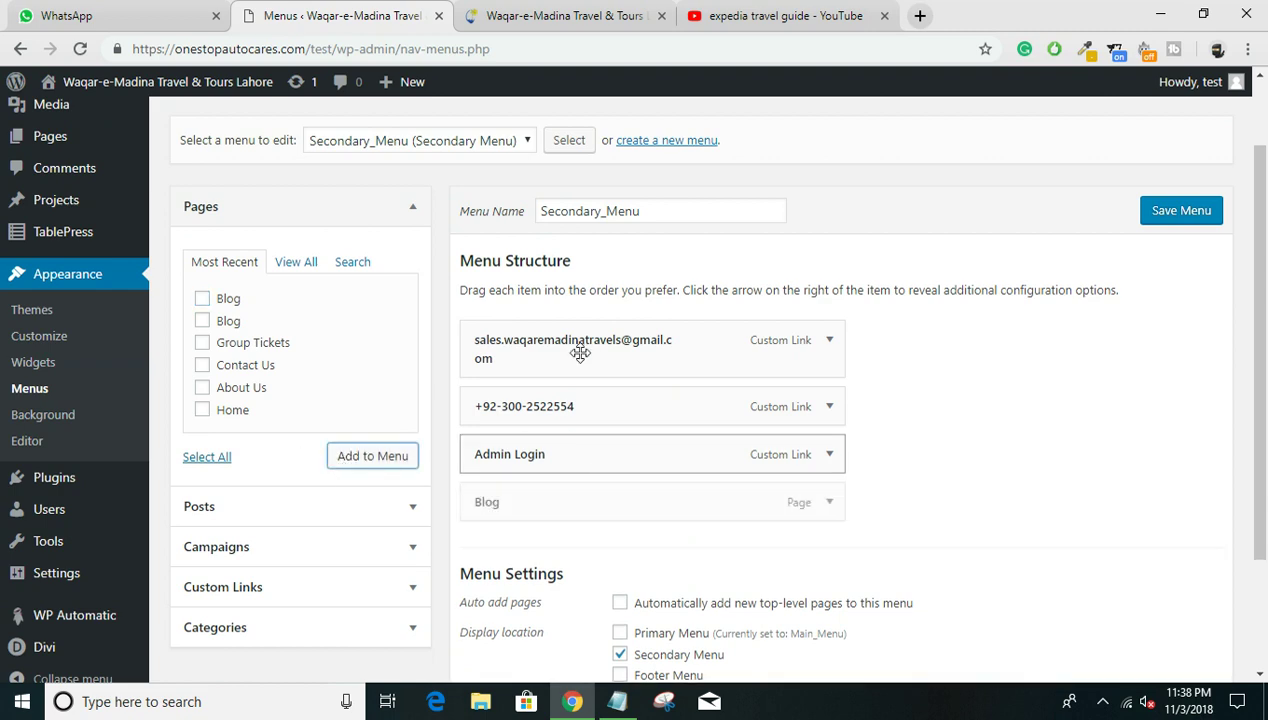
# Switch the menu being edited to Main_Menu (Primary Menu), discarding the unsaved changes to Secondary_Menu.
pyautogui.click(497, 148)
pyautogui.click(491, 162)
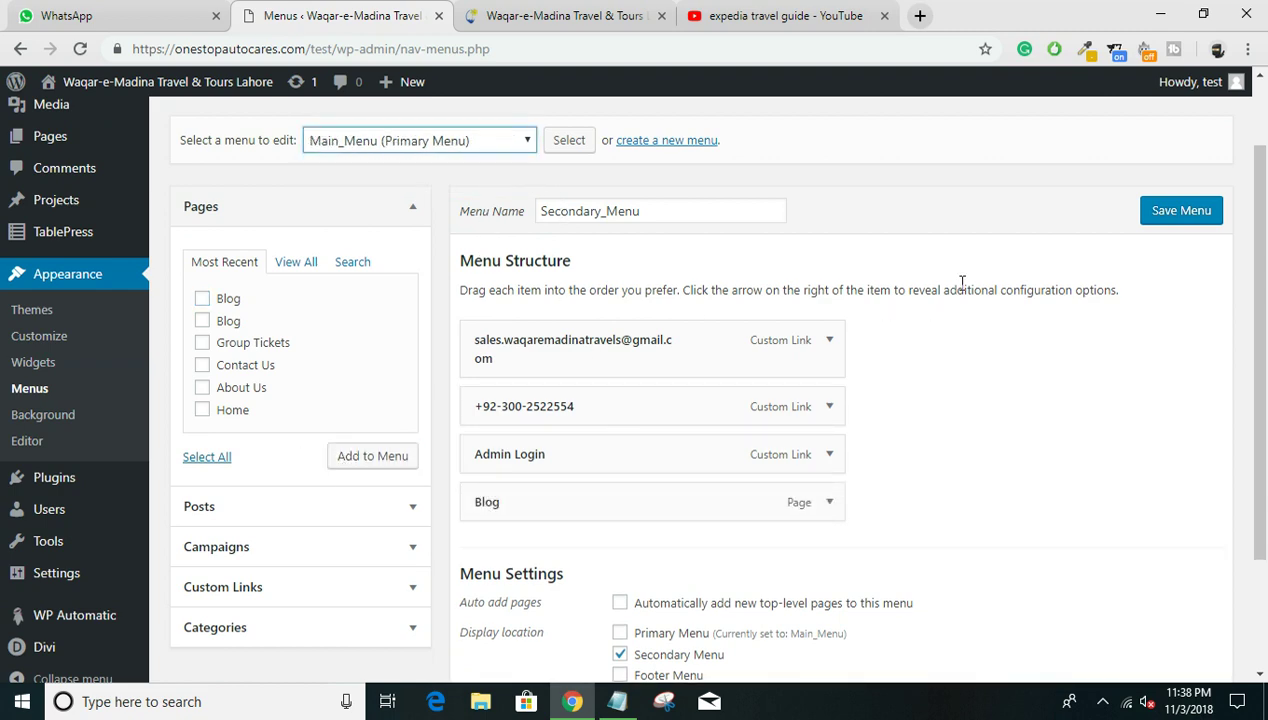
pyautogui.click(568, 141)
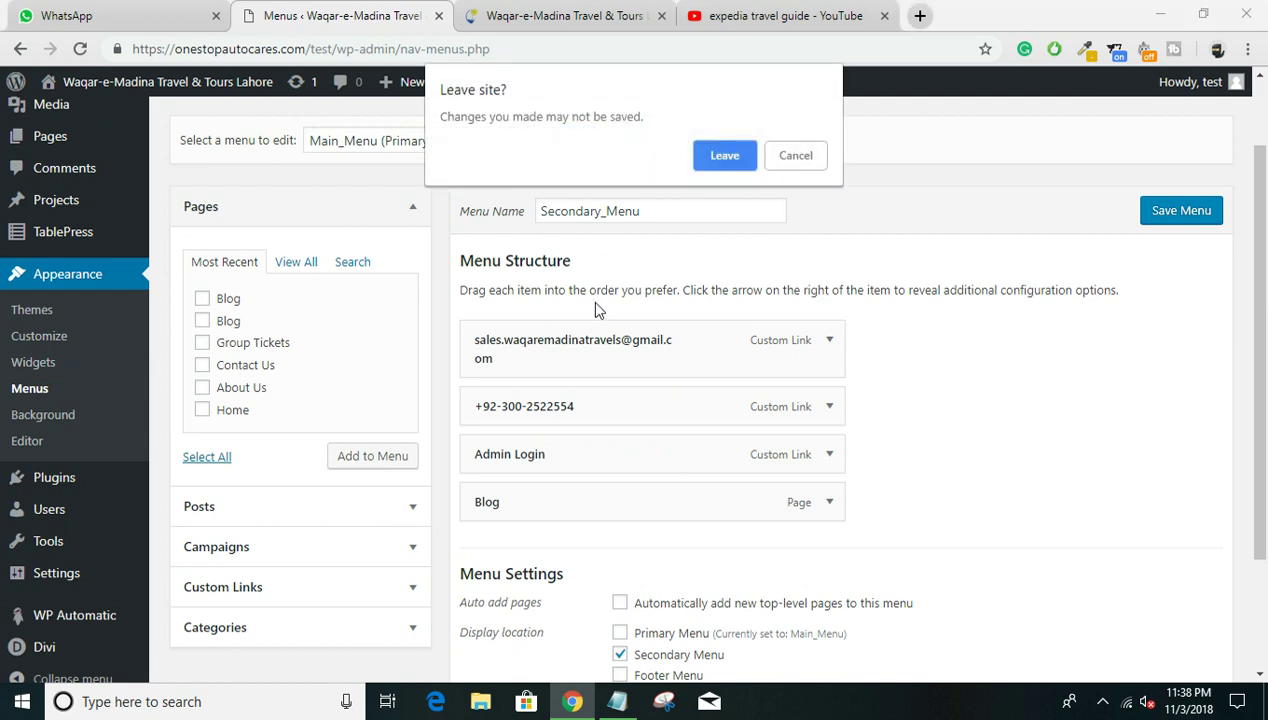
pyautogui.click(750, 157)
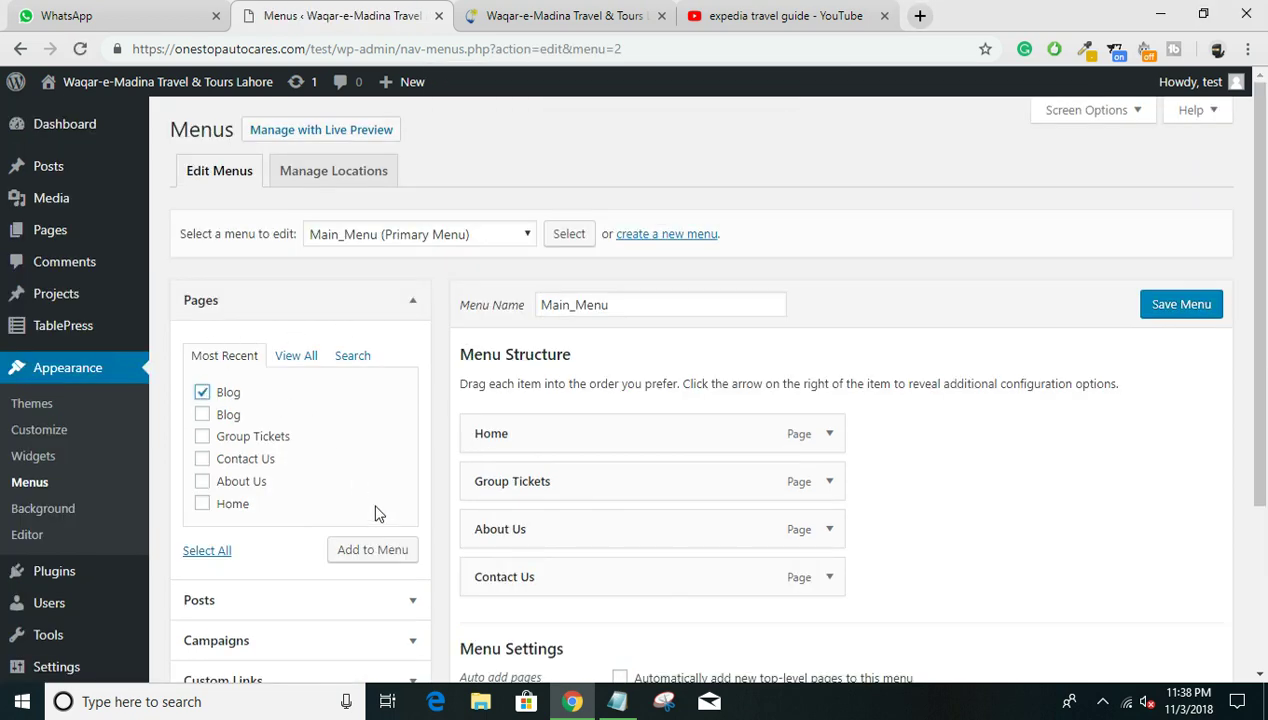
# Add the selected Blog page to Main_Menu and save the menu.
pyautogui.click(371, 549)
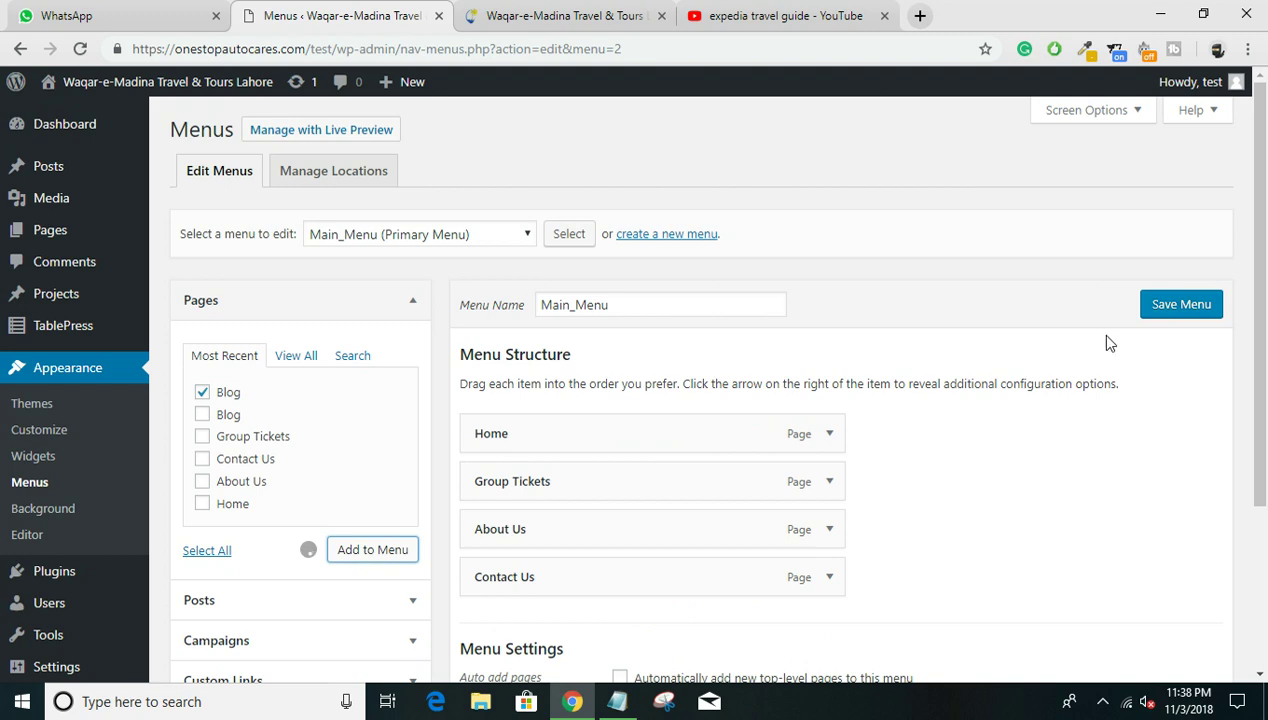
pyautogui.click(1168, 306)
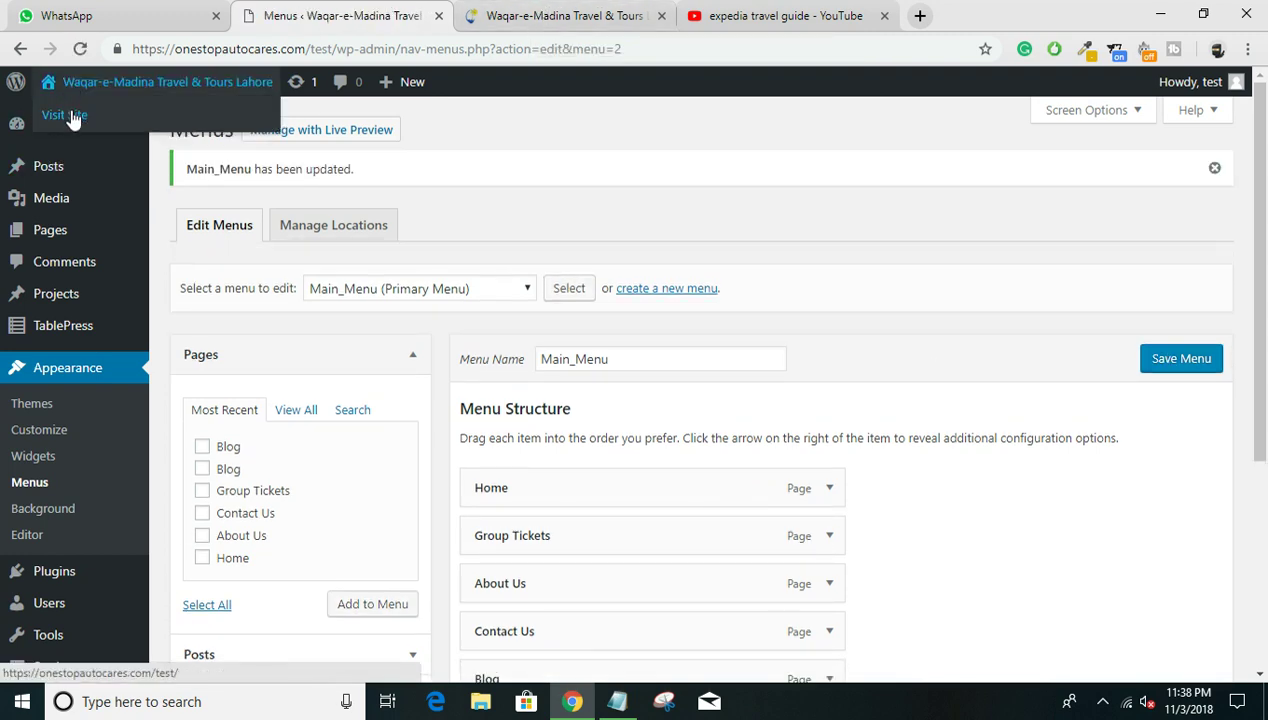
# Open the website in a new tab, close the outdated site tab and view the Blog page.
pyautogui.rightClick(75, 116)
pyautogui.click(150, 125)
pyautogui.click(620, 20)
pyautogui.click(624, 17)
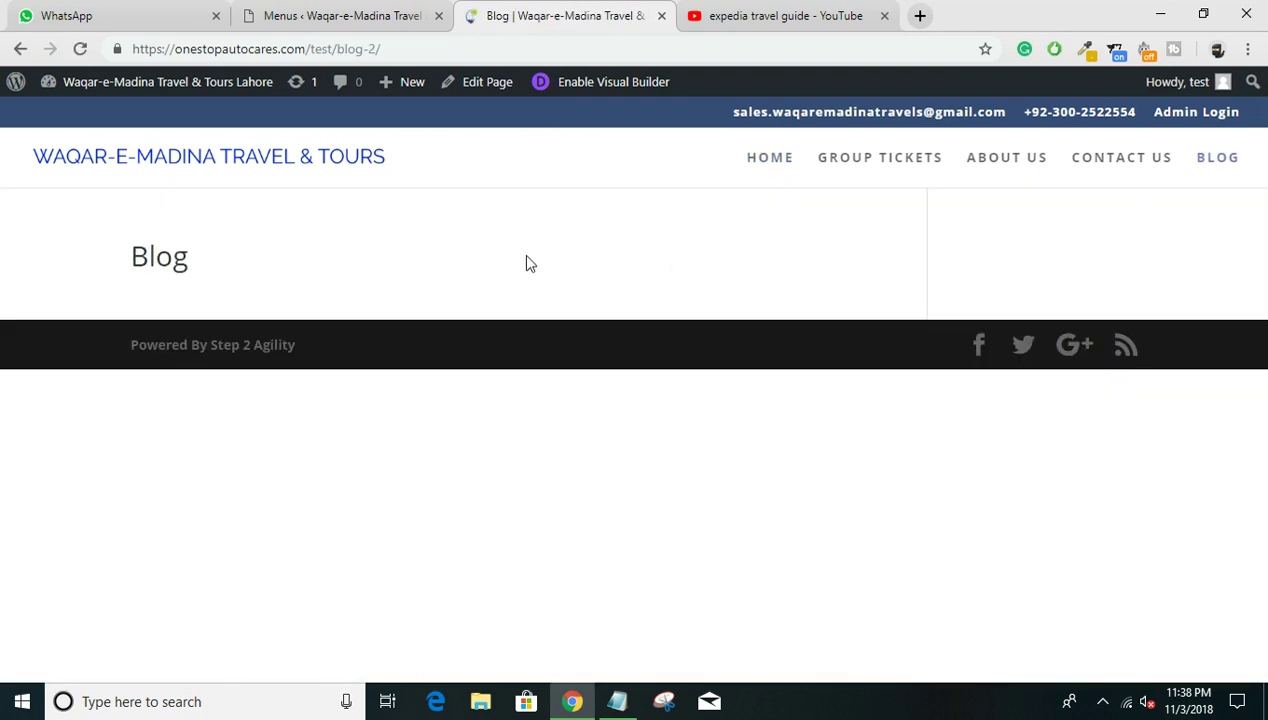
# Check the menu editor briefly, then go back to the website and look over the post listed on its Blog page.
pyautogui.click(338, 15)
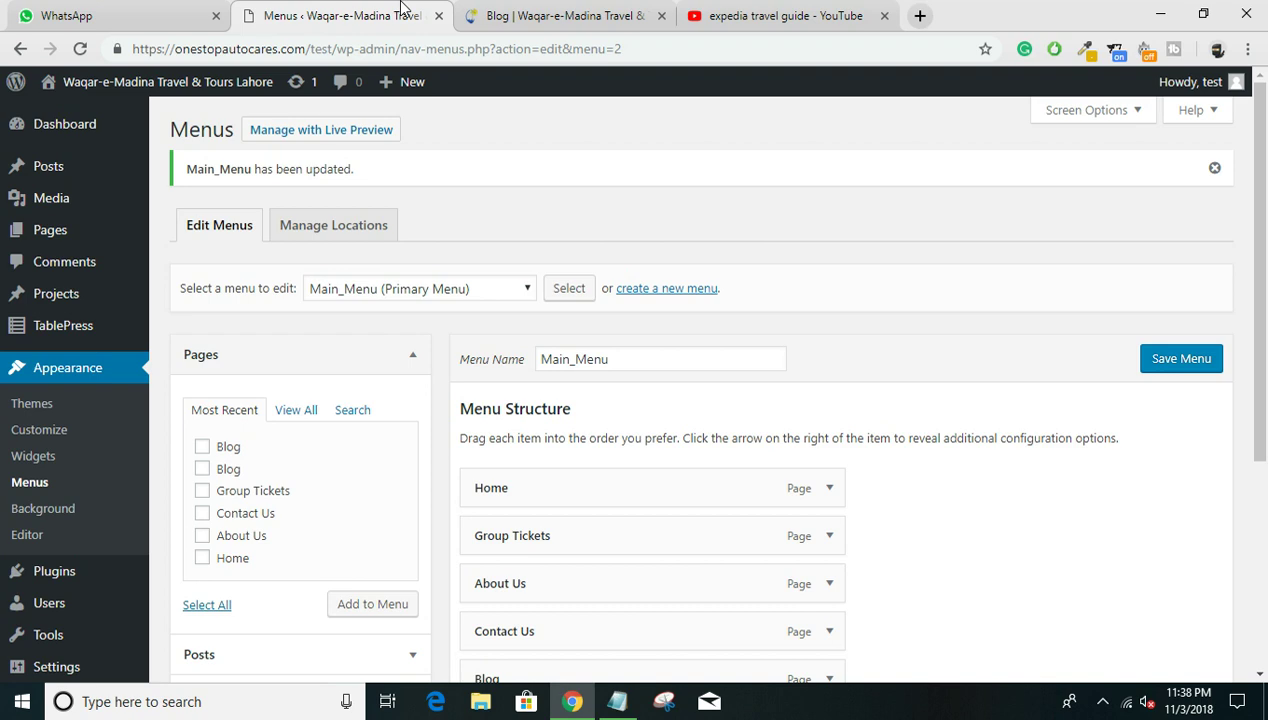
pyautogui.hotkey('ctrl', 'Tab')
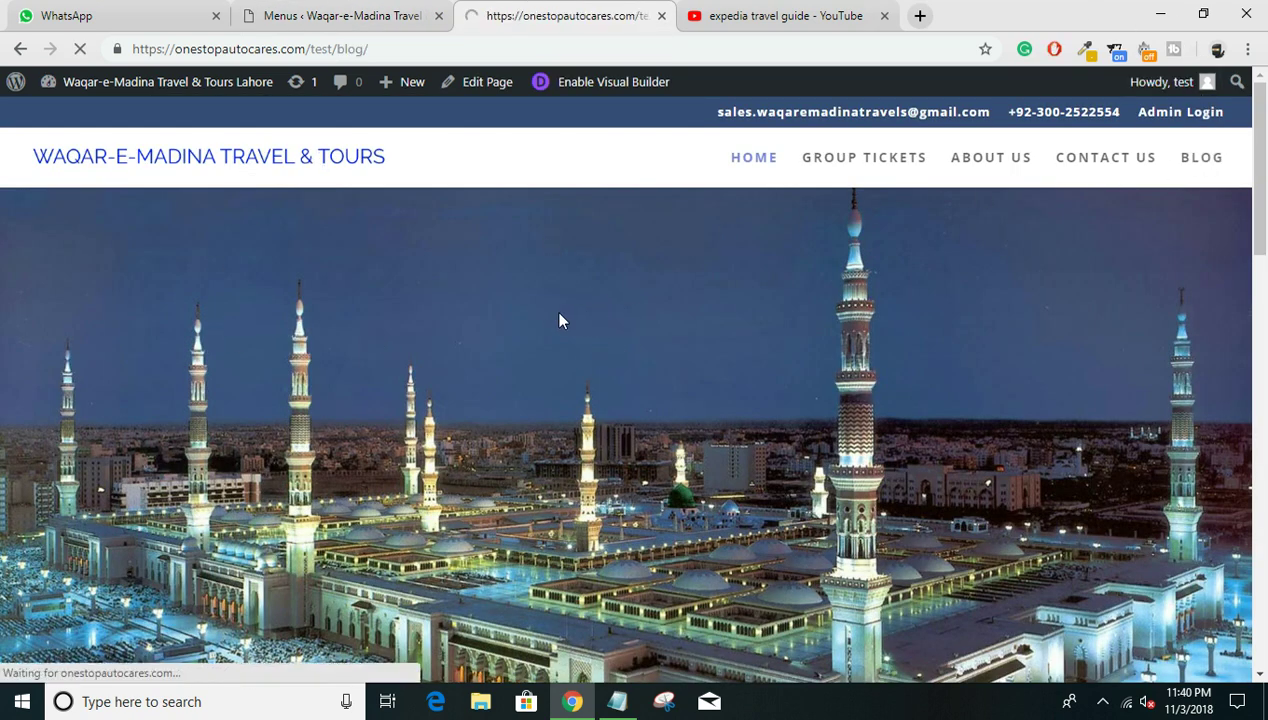
pyautogui.scroll(-2, 603, 283)
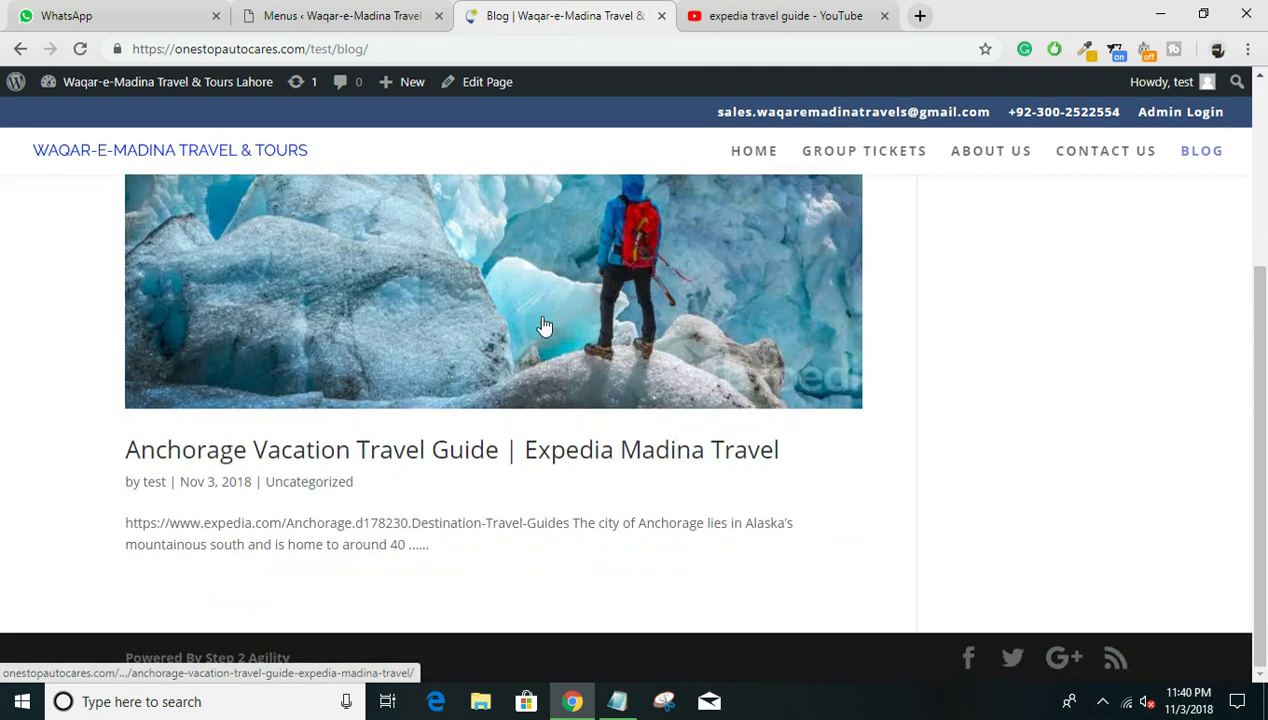
pyautogui.scroll(3, 546, 331)
# Open the Expedia Travel Guide campaign for editing from the WP Automatic campaign list and run it again.
pyautogui.click(310, 12)
pyautogui.scroll(-3, 113, 453)
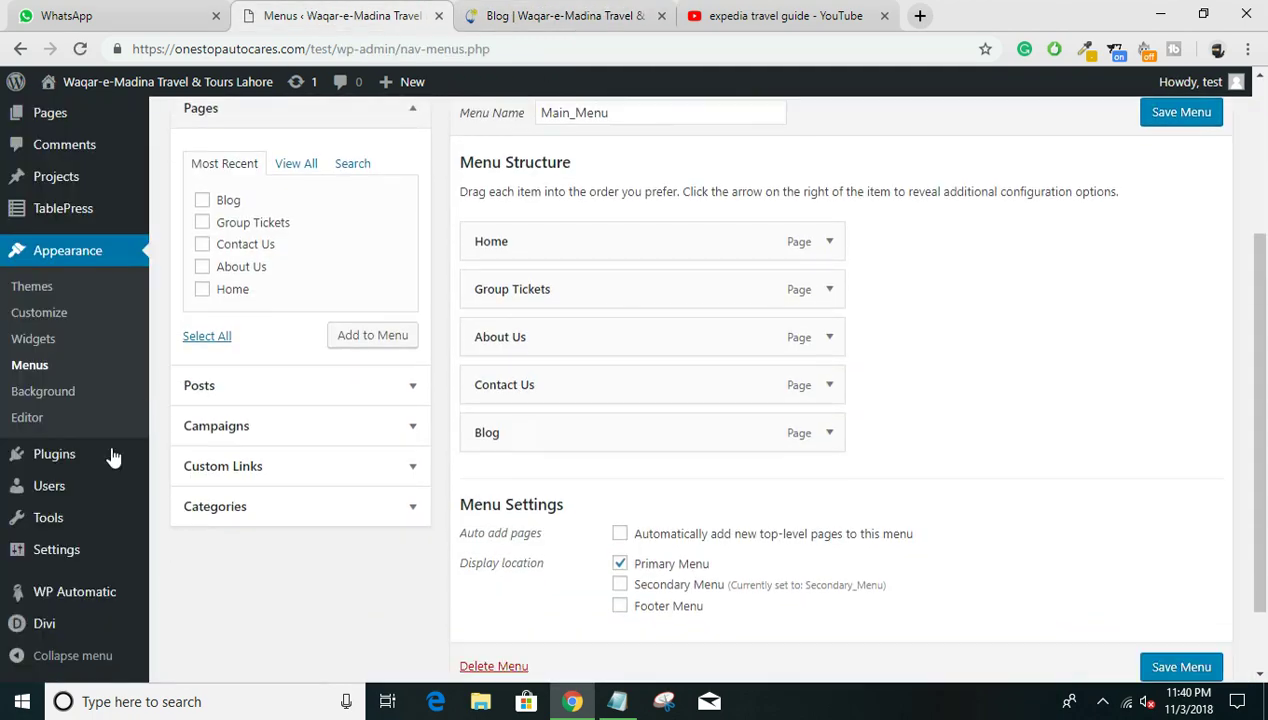
pyautogui.moveTo(96, 597)
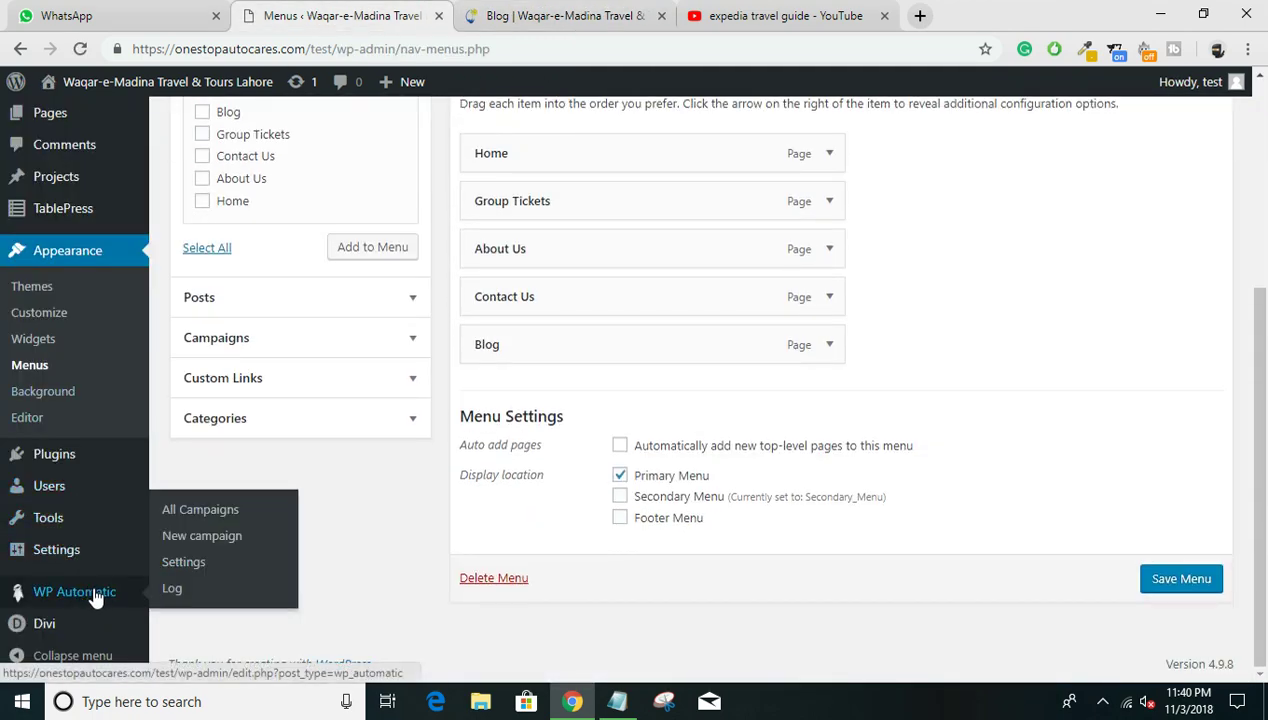
pyautogui.click(212, 511)
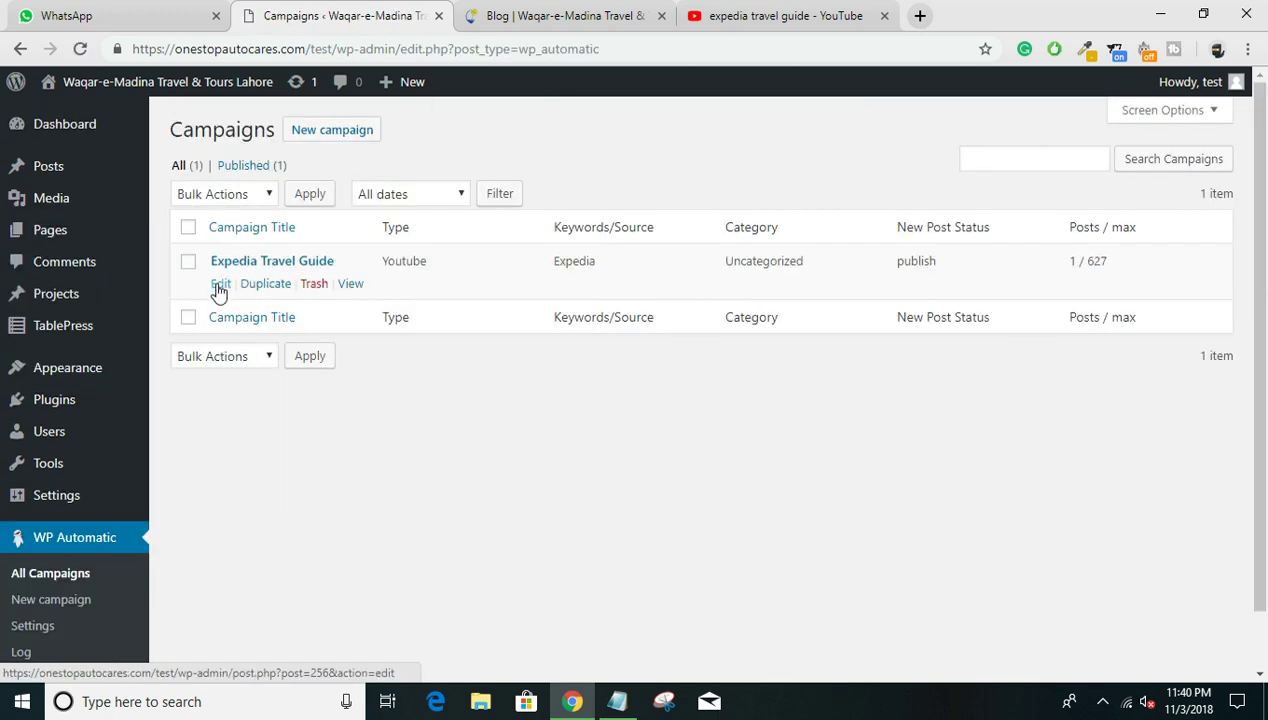
pyautogui.click(219, 287)
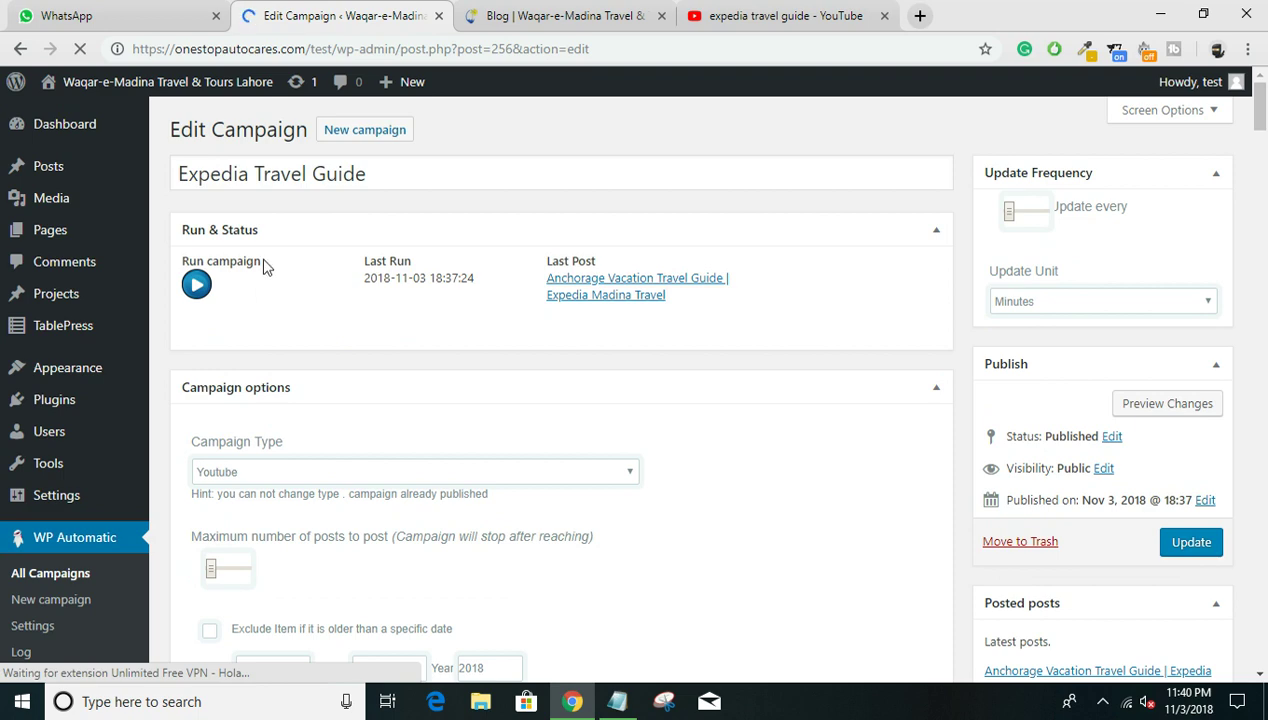
pyautogui.click(208, 288)
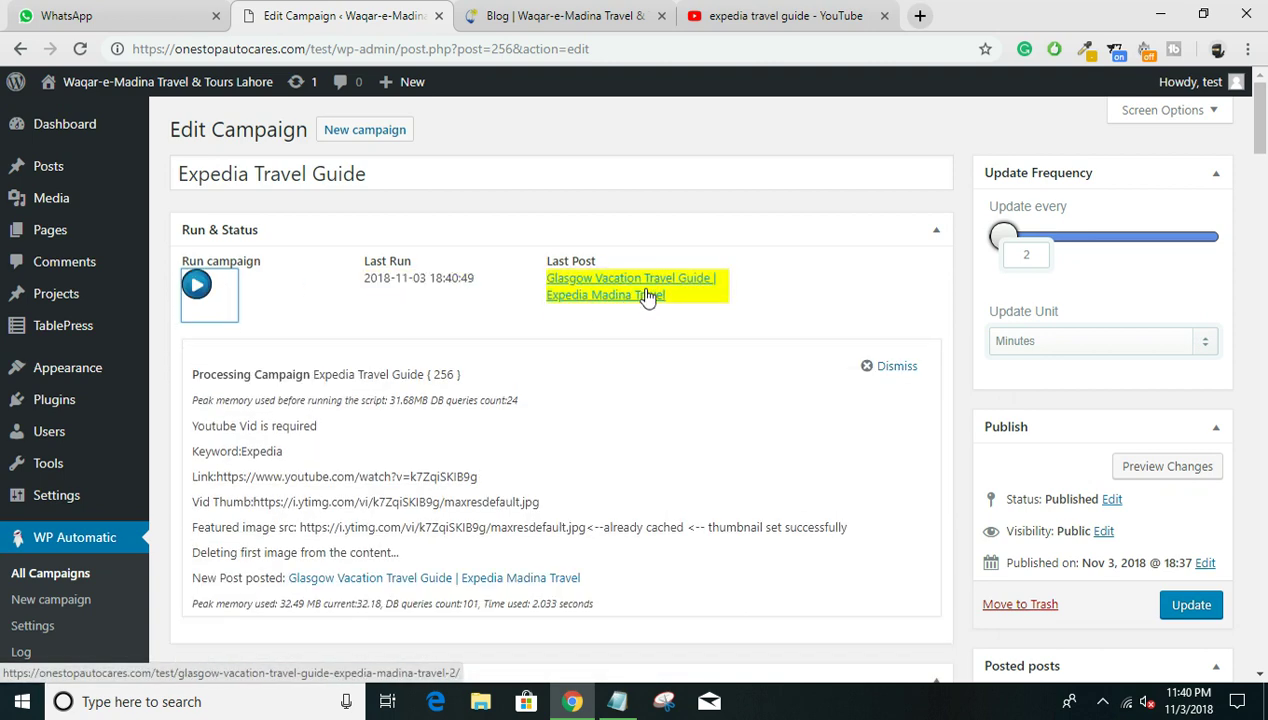
# Reload the website's Blog page and look through the listed posts for the campaign's newly published one.
pyautogui.click(565, 15)
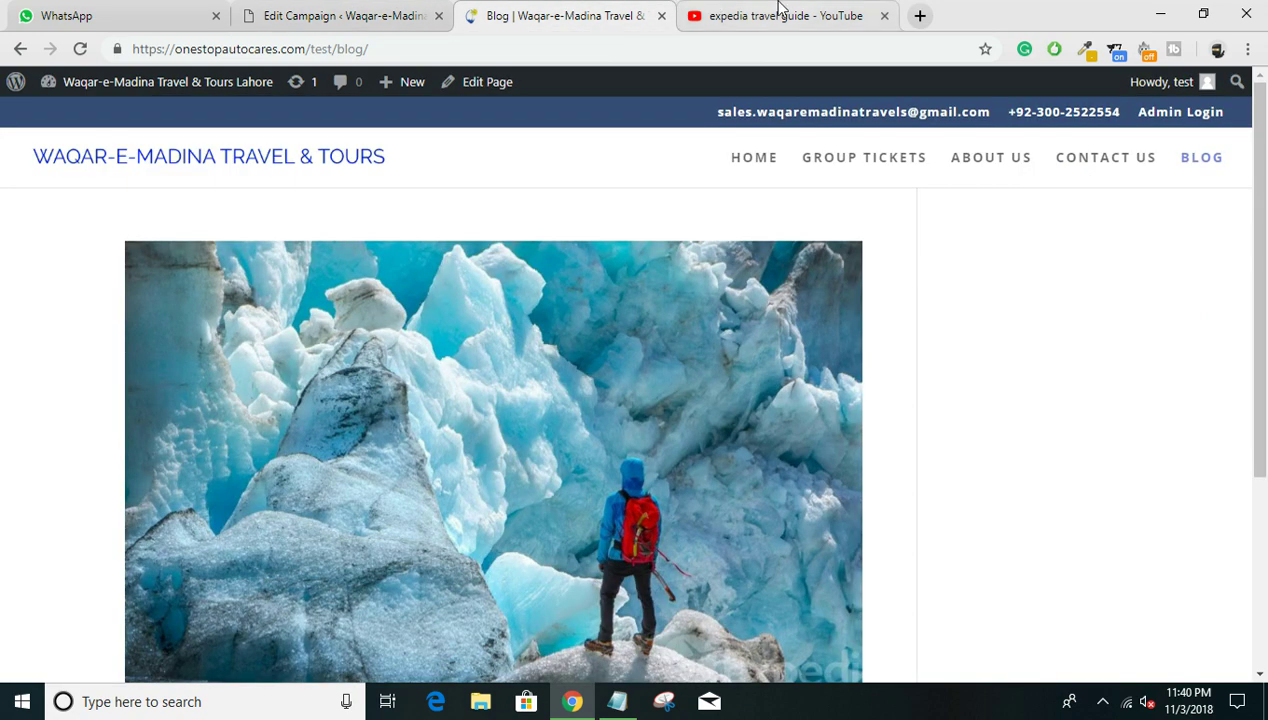
pyautogui.click(1217, 170)
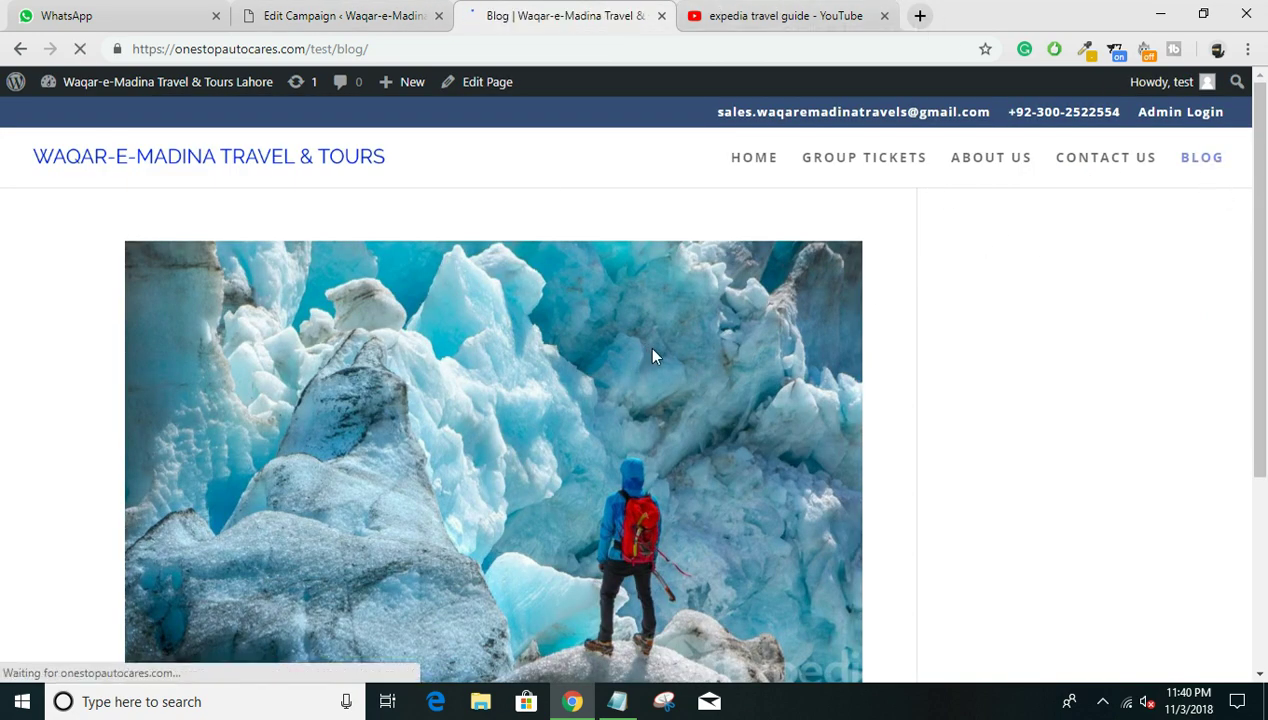
pyautogui.scroll(-1, 343, 402)
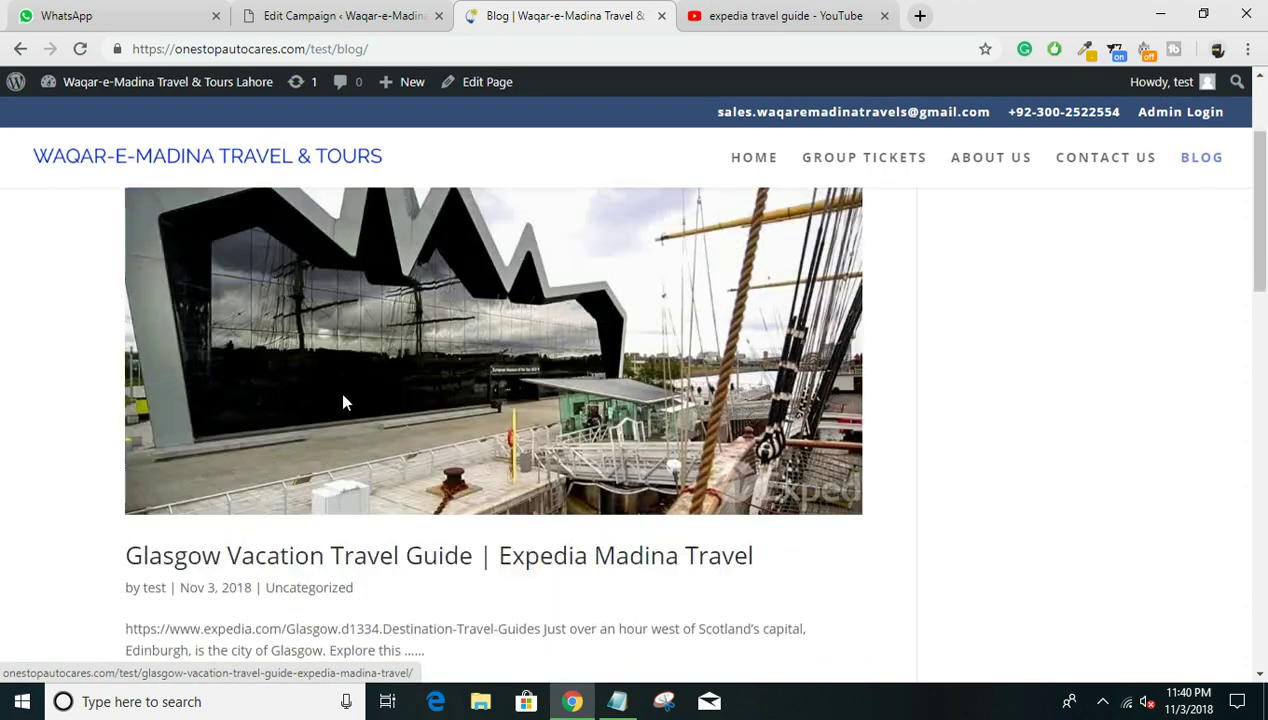
pyautogui.scroll(-4, 343, 402)
pyautogui.scroll(4, 413, 399)
pyautogui.scroll(2, 467, 390)
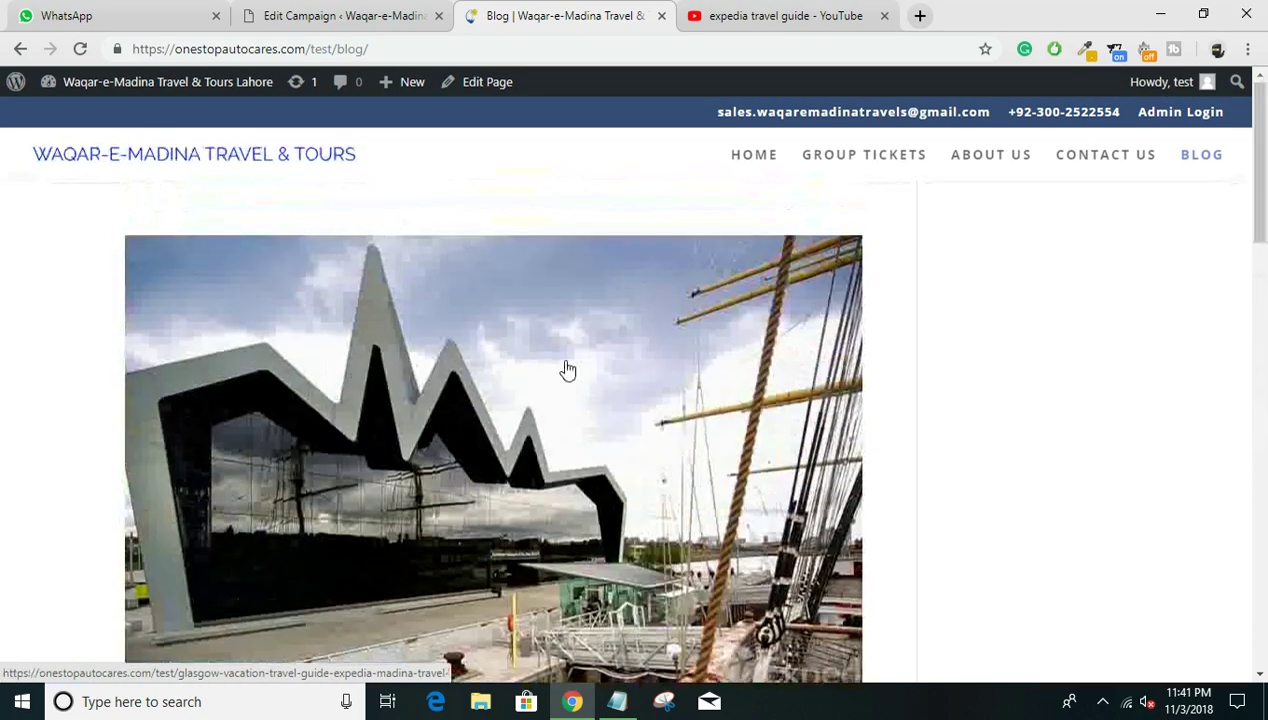
pyautogui.scroll(-15, 567, 371)
pyautogui.scroll(9, 546, 413)
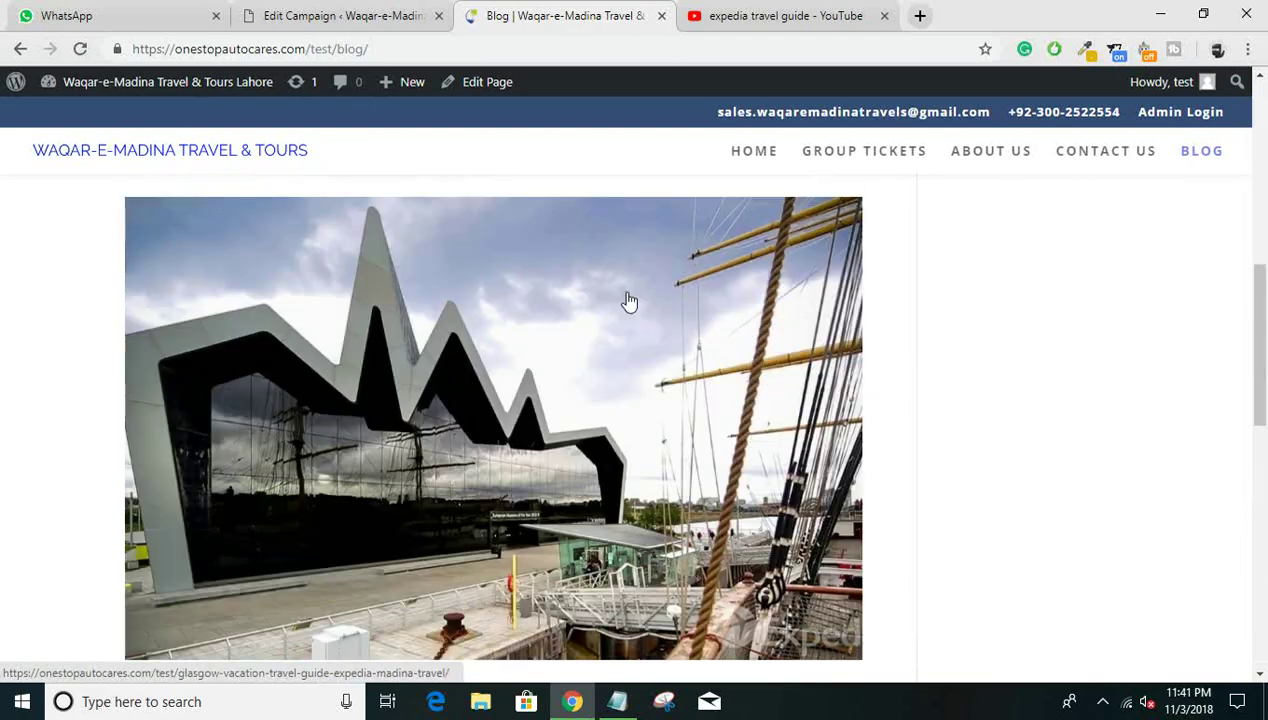